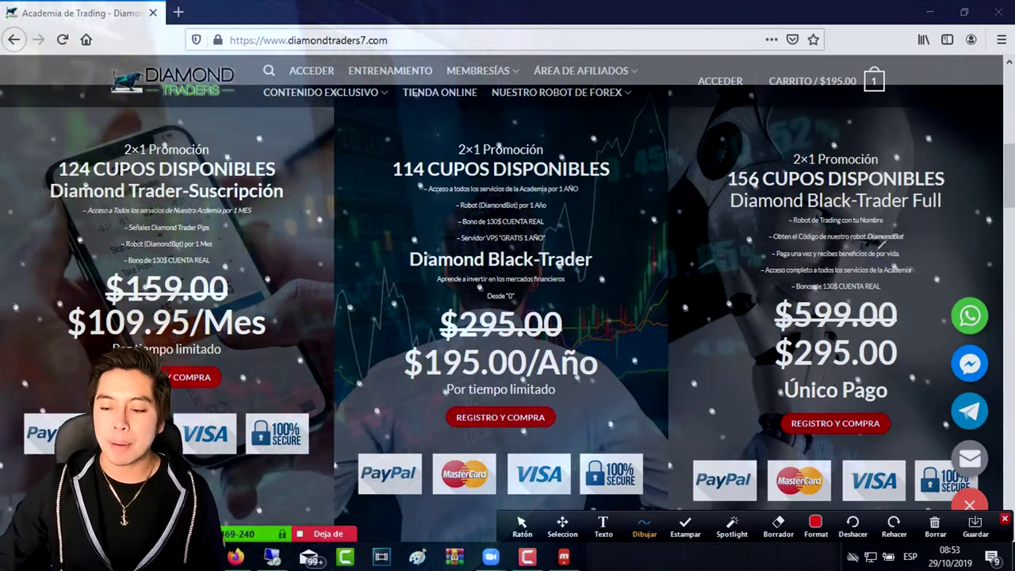
# - Clear the screen annotations and view the trading app's account menu on the mirrored phone, closing out by minimizing the phone window
pyautogui.click(935, 523)
pyautogui.click(531, 526)
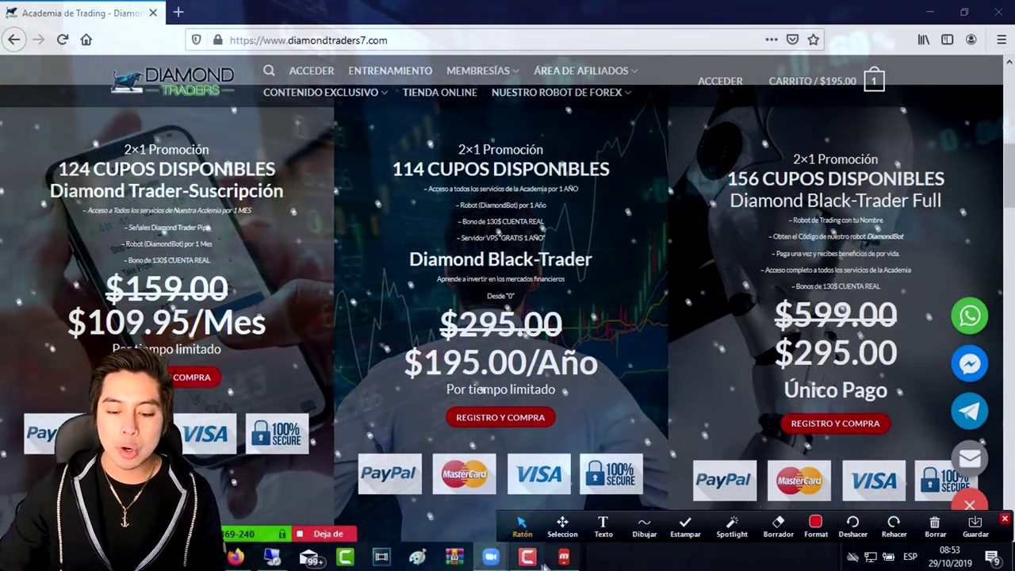
pyautogui.click(564, 557)
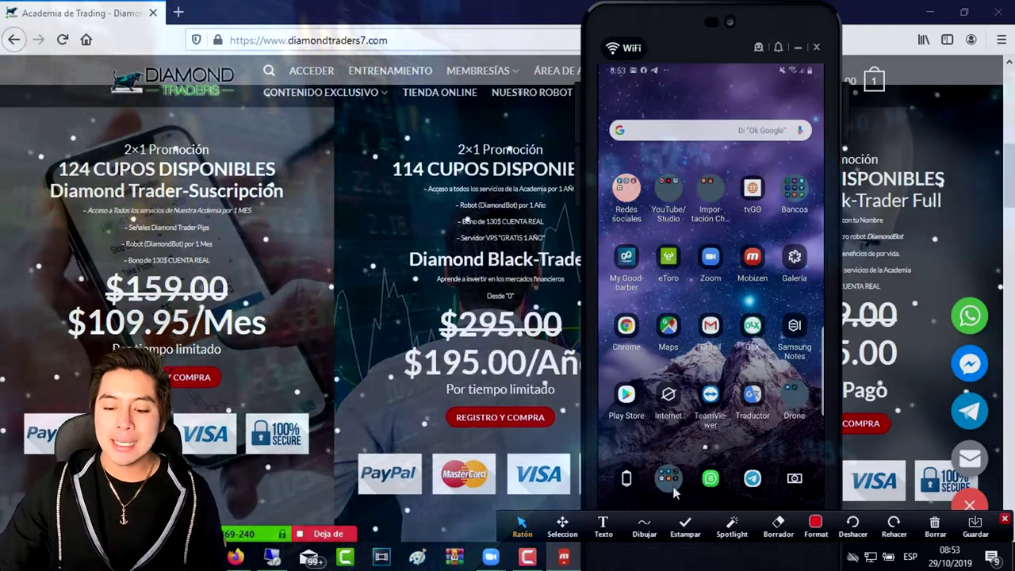
pyautogui.click(668, 478)
pyautogui.click(635, 211)
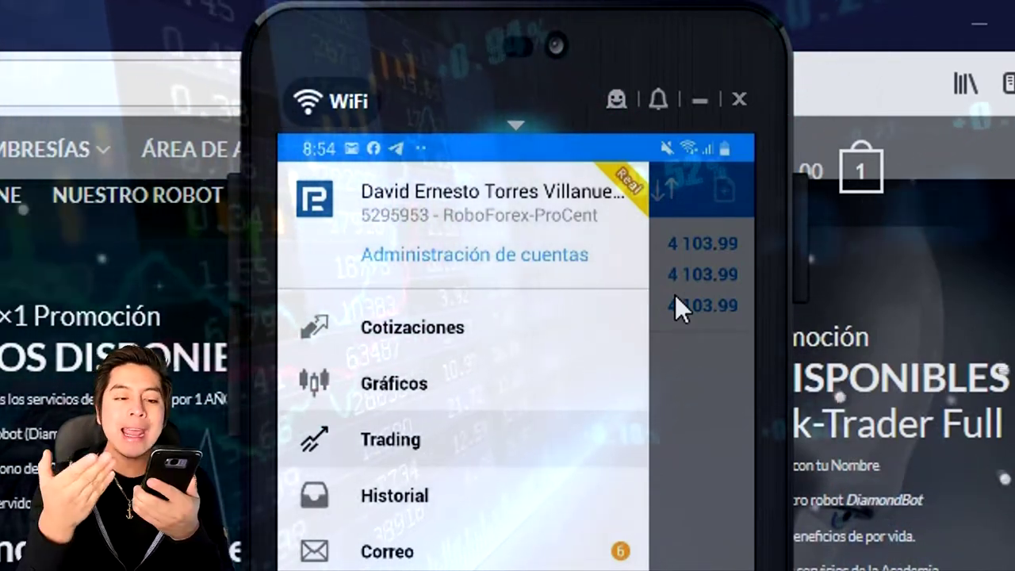
pyautogui.click(703, 98)
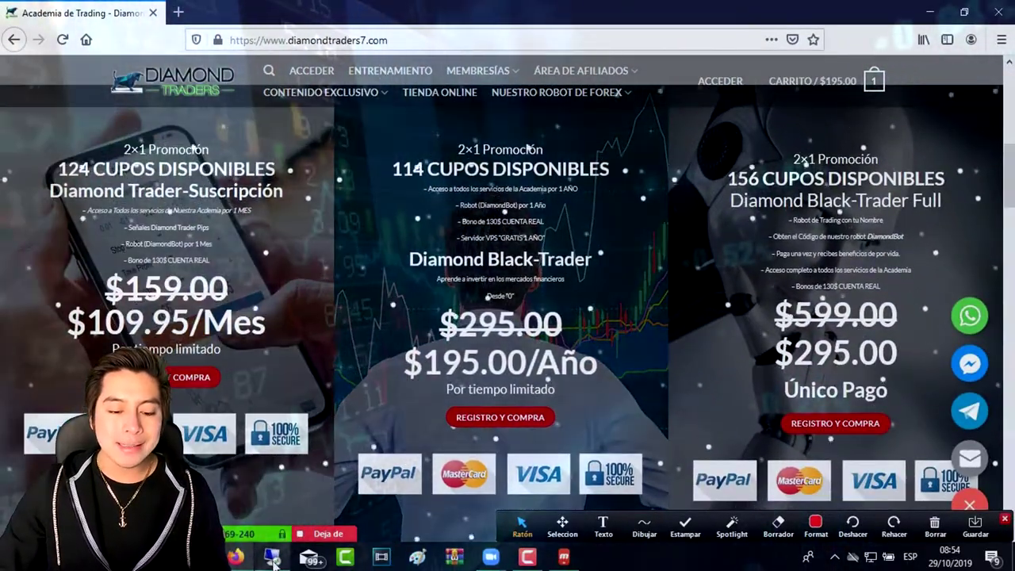
# - Look at the remote VPS desktop and return to the Diamond Traders site in the browser to reach the My Account page
pyautogui.click(272, 557)
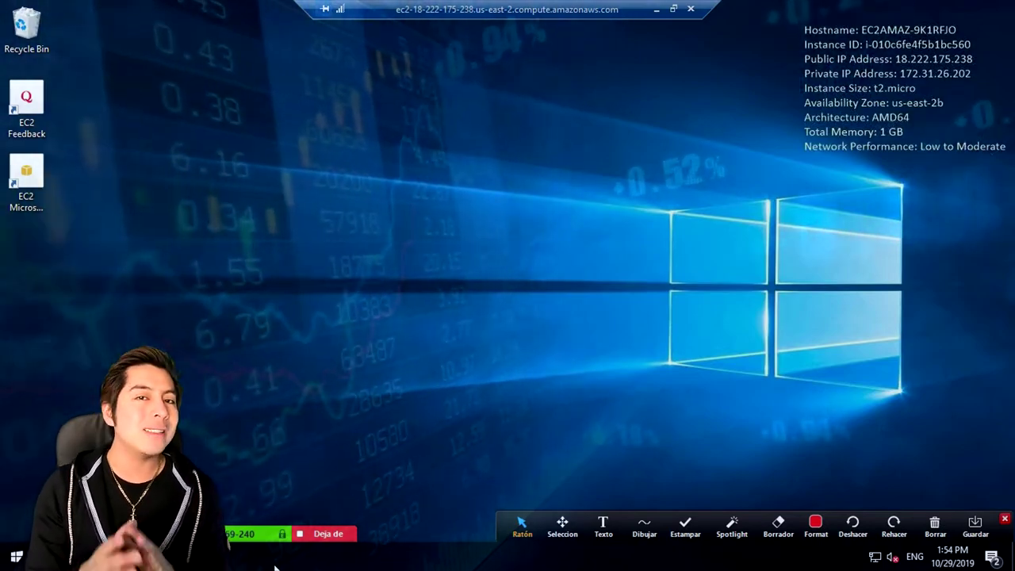
pyautogui.hotkey('alt', 'Tab')
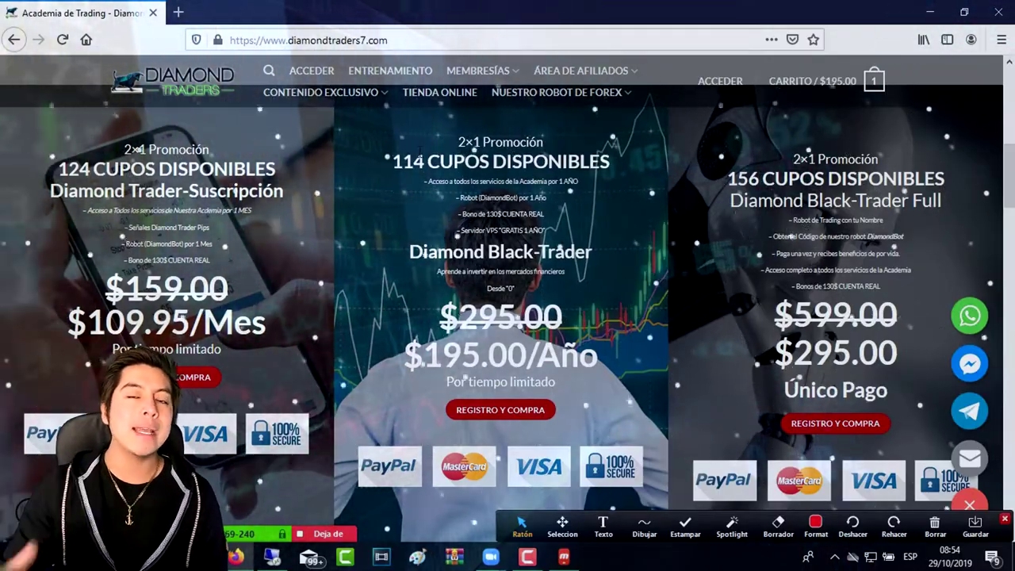
pyautogui.scroll(3, 464, 169)
pyautogui.scroll(5, 463, 168)
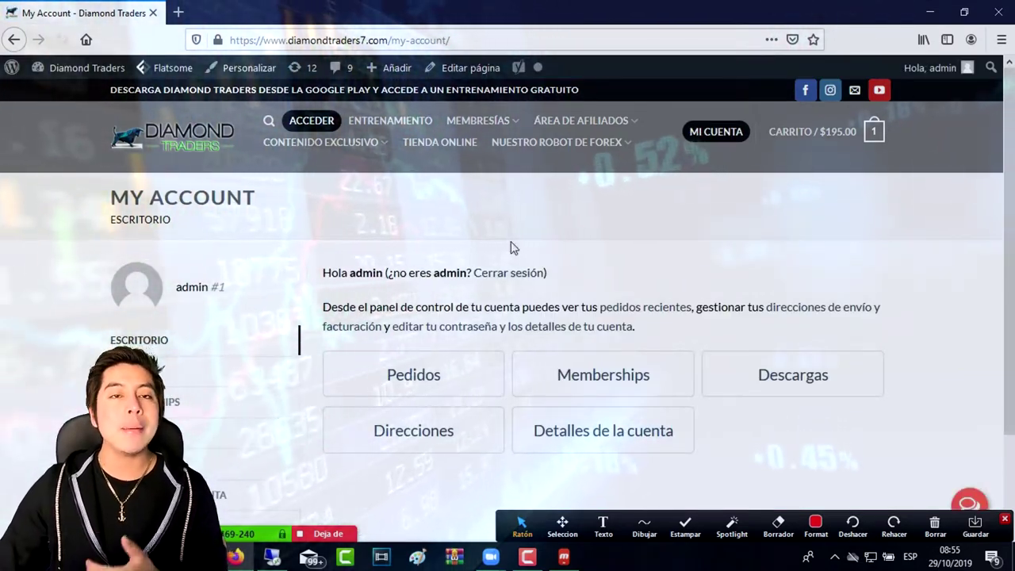
# - Mark the Entrenamiento entry with a temporary freehand circle and arrow, and open the Entrenamiento page
pyautogui.click(644, 523)
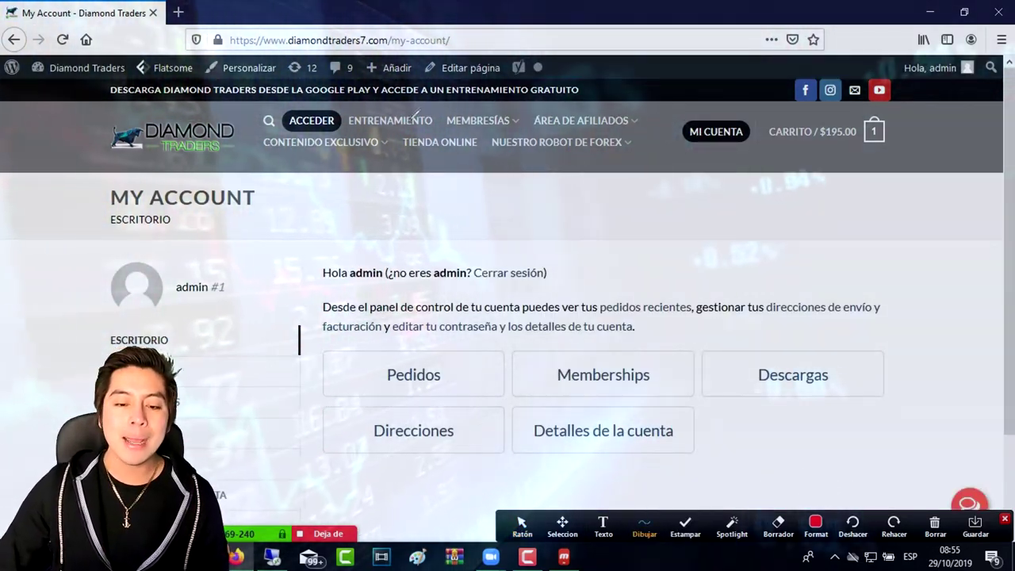
pyautogui.moveTo(459, 94); pyautogui.dragTo(505, 38)
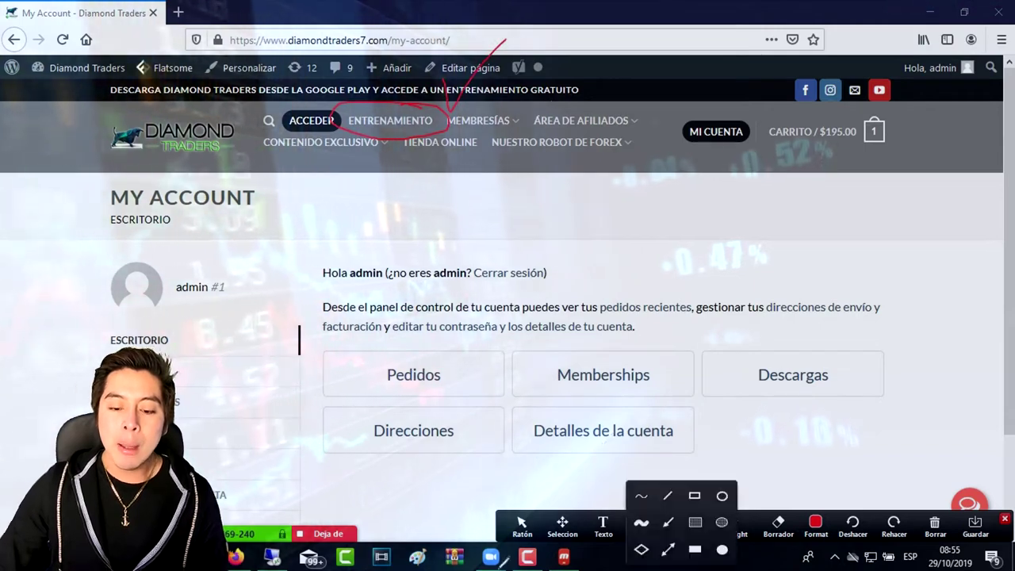
pyautogui.click(935, 523)
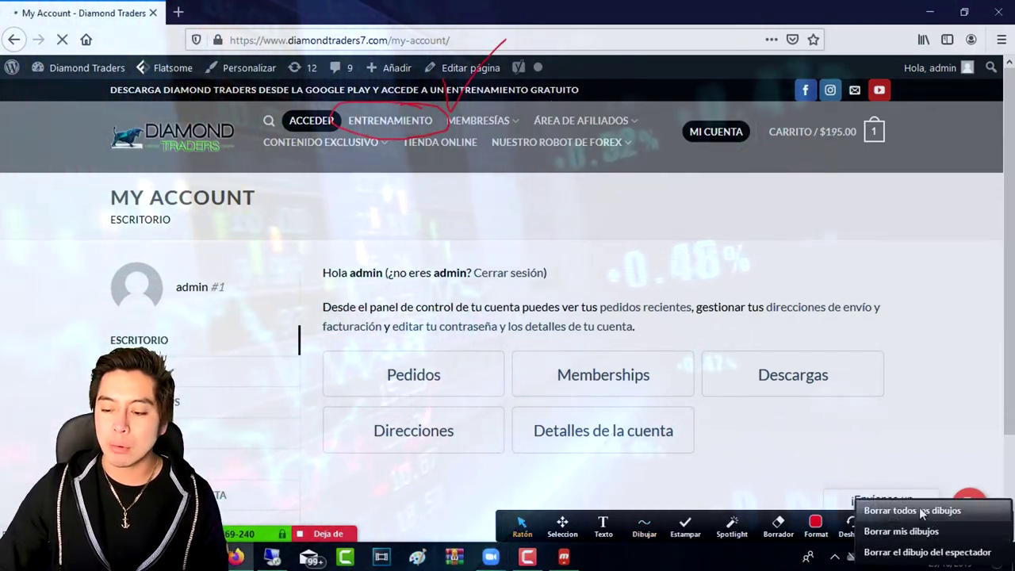
pyautogui.click(919, 508)
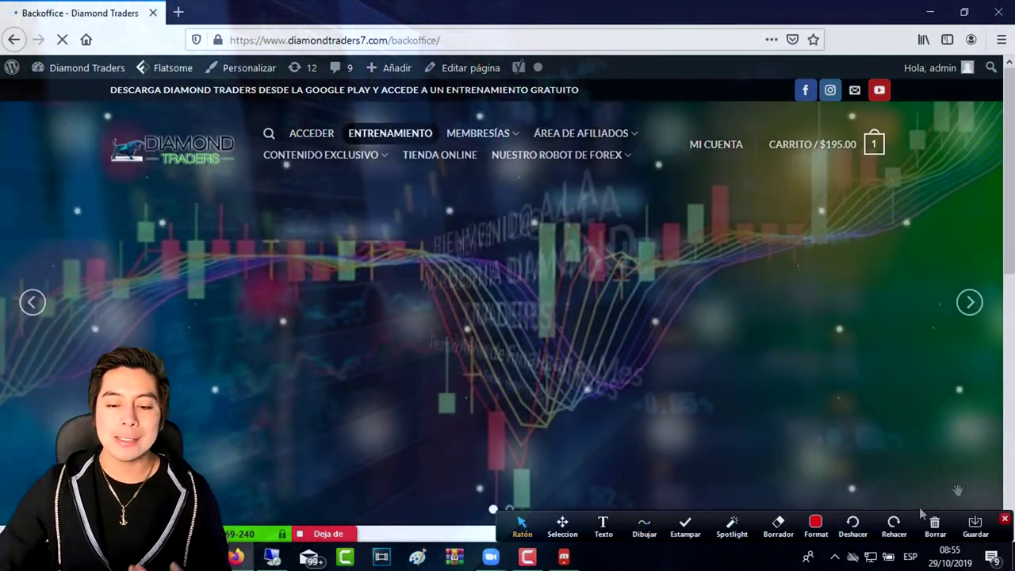
# - Mark the DIAMONDBOT_PRO Robot de Trading tile with a temporary freehand circle and arrow, and open its page
pyautogui.click(816, 524)
pyautogui.scroll(-5, 674, 373)
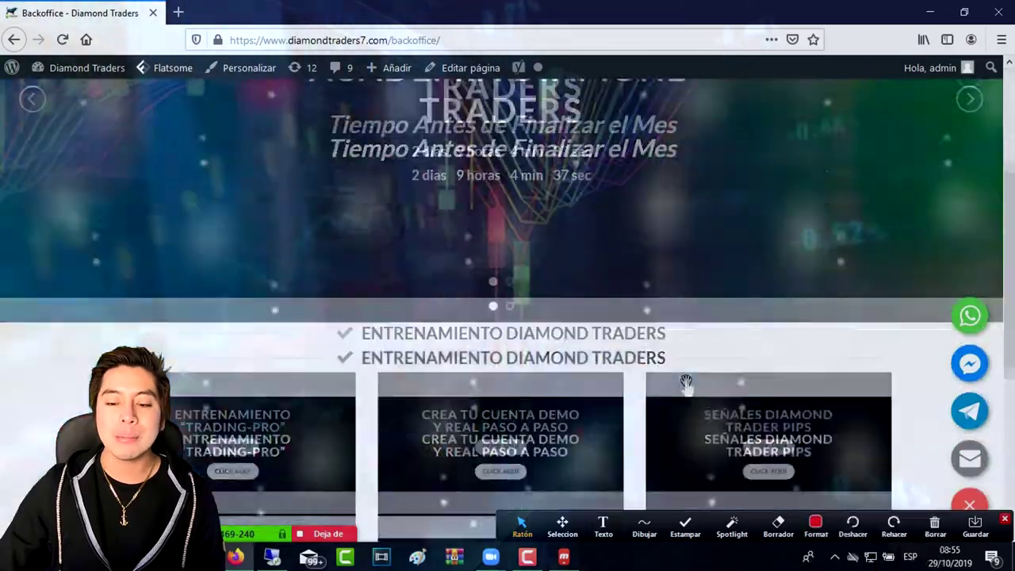
pyautogui.scroll(-2, 674, 372)
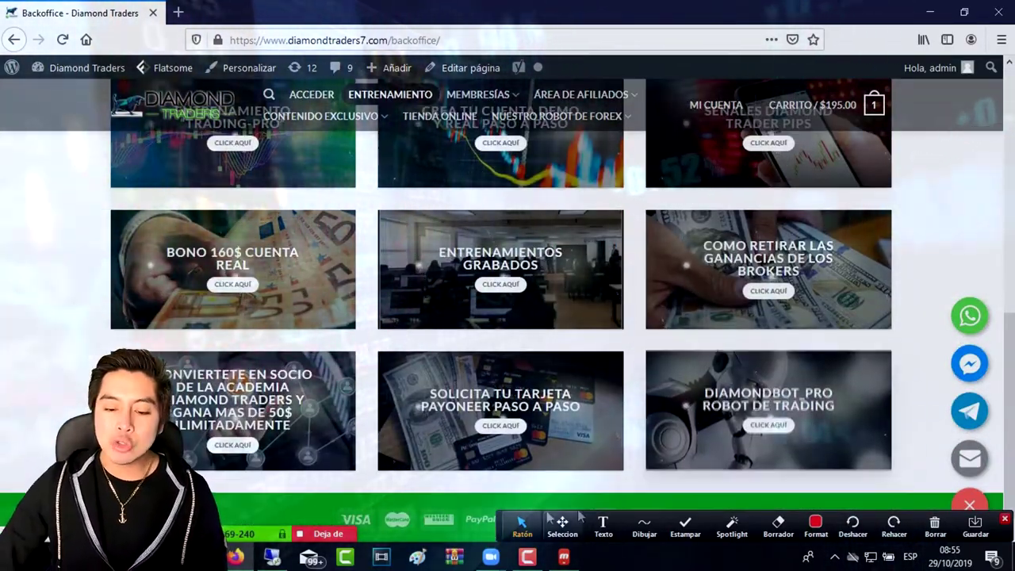
pyautogui.click(644, 523)
pyautogui.click(642, 494)
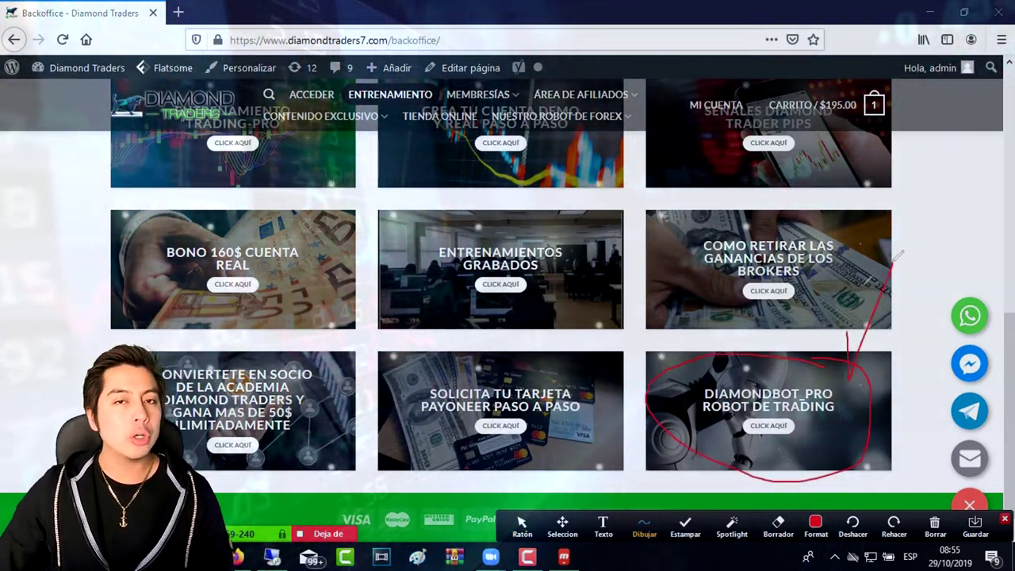
pyautogui.click(935, 523)
pyautogui.click(924, 512)
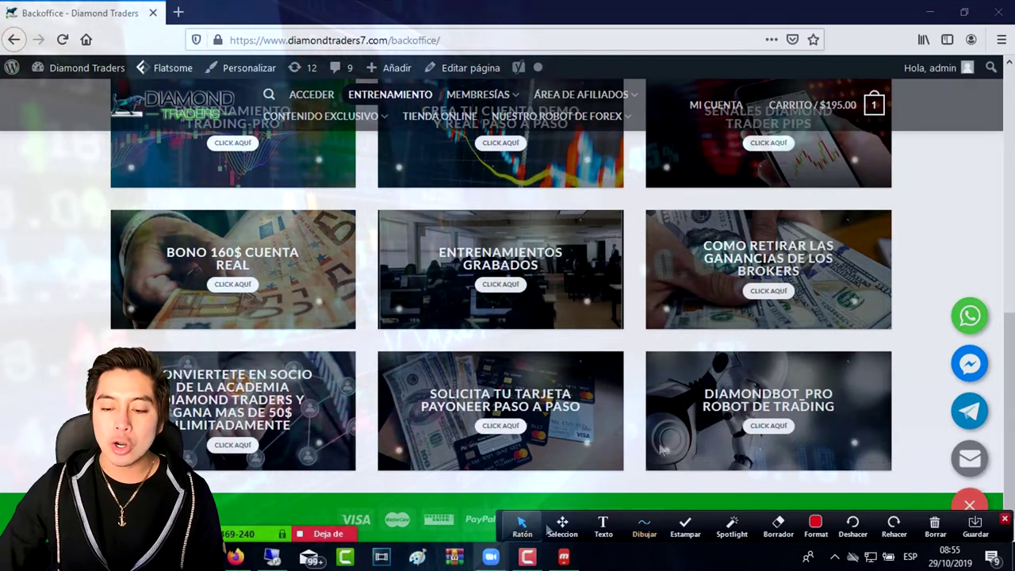
pyautogui.click(698, 383)
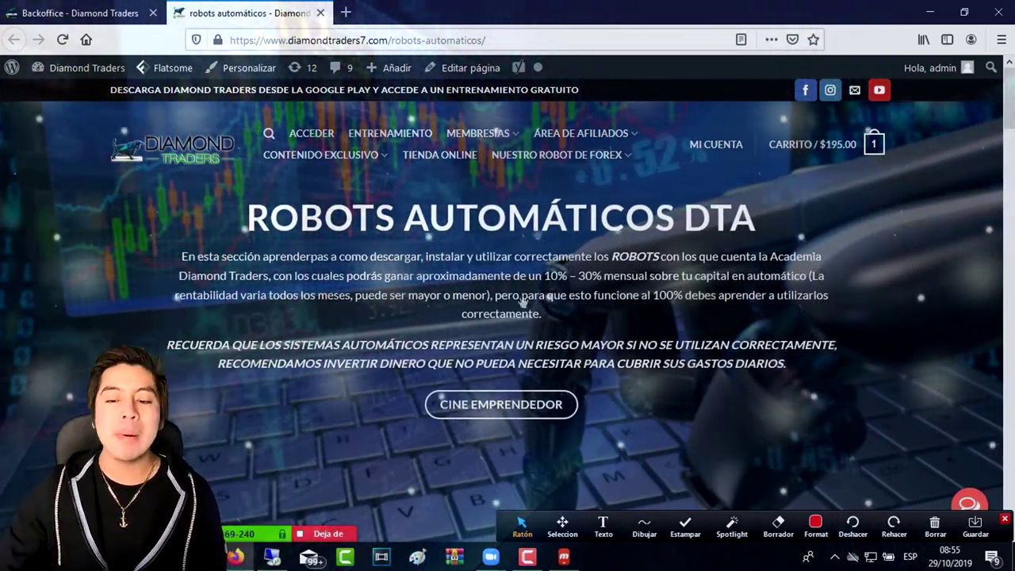
# - Circle the free VPS video section on the automatic robots page with a freehand drawing, and clear all drawings
pyautogui.scroll(-10, 535, 232)
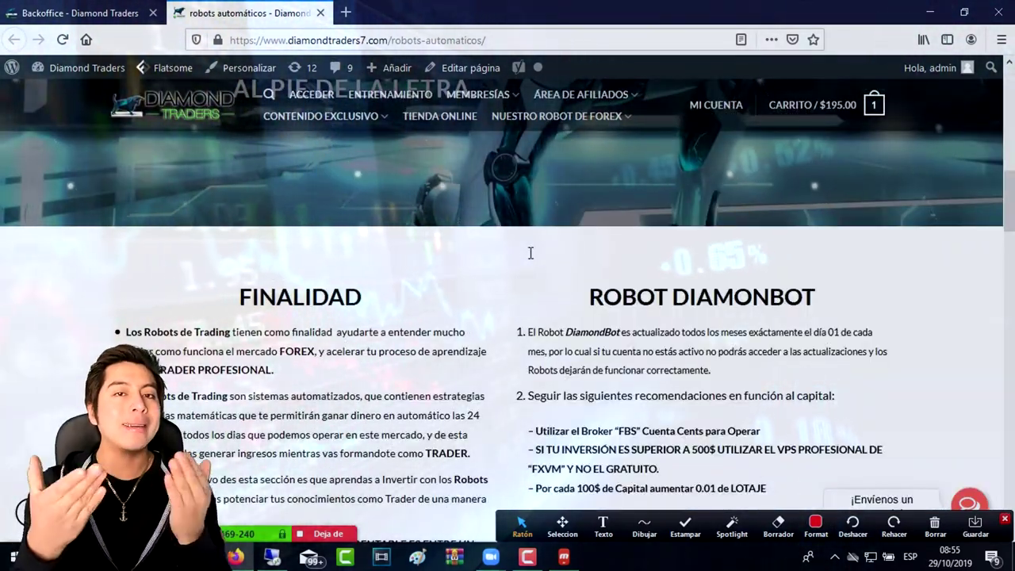
pyautogui.scroll(-8, 552, 208)
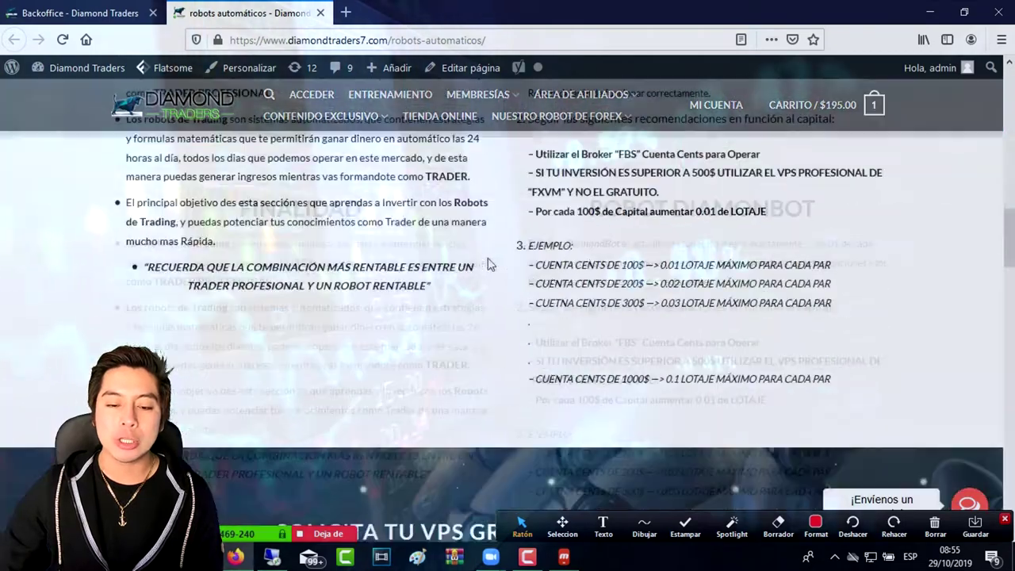
pyautogui.click(643, 524)
pyautogui.click(644, 499)
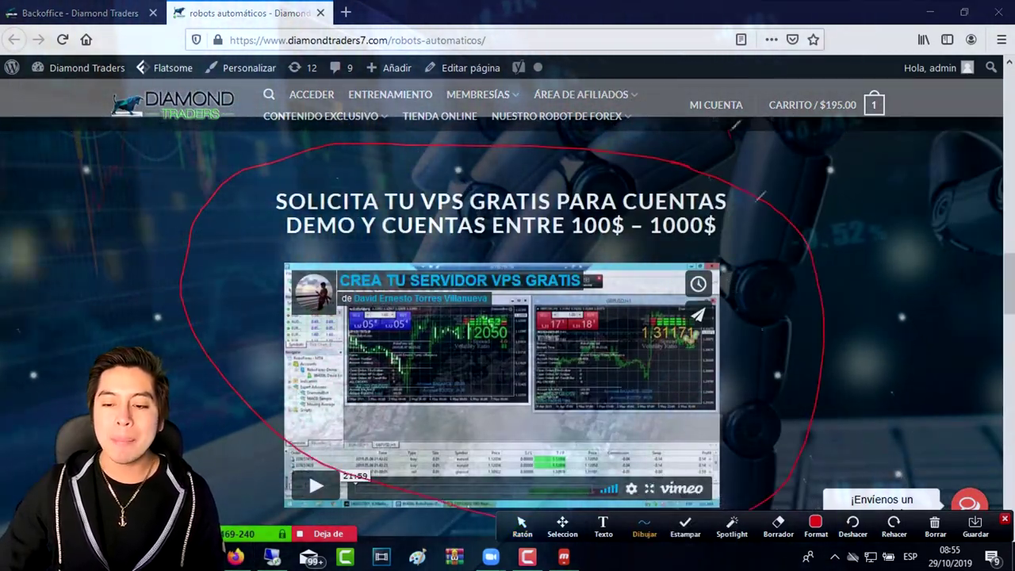
pyautogui.click(935, 524)
pyautogui.click(888, 512)
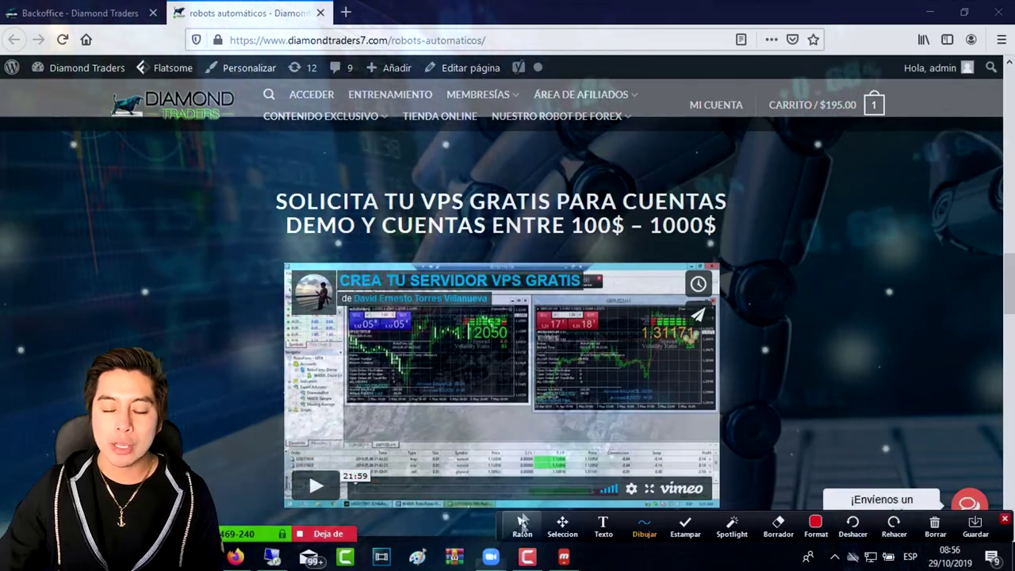
pyautogui.click(522, 522)
# - Find the DiamondBot recommendations section and mark its DESCARGAR DIAMONDBOT_PRO V3.0 link with a freehand drawing
pyautogui.scroll(-4, 521, 373)
pyautogui.scroll(-15, 518, 370)
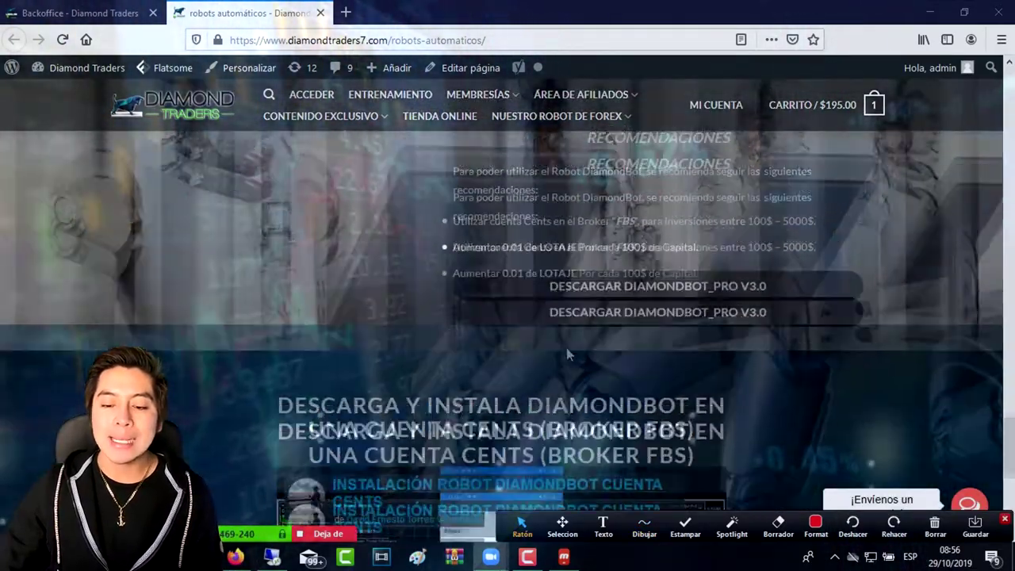
pyautogui.scroll(3, 566, 354)
pyautogui.click(643, 523)
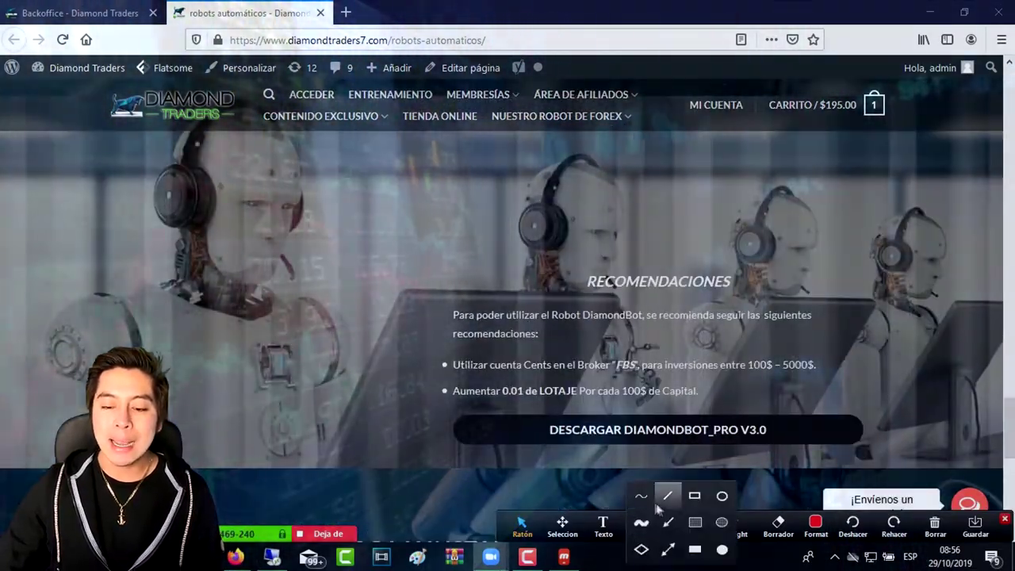
pyautogui.click(626, 479)
pyautogui.moveTo(708, 215)
pyautogui.mouseDown()
pyautogui.moveTo(404, 374)
pyautogui.moveTo(613, 490)
pyautogui.moveTo(894, 379)
pyautogui.mouseUp()
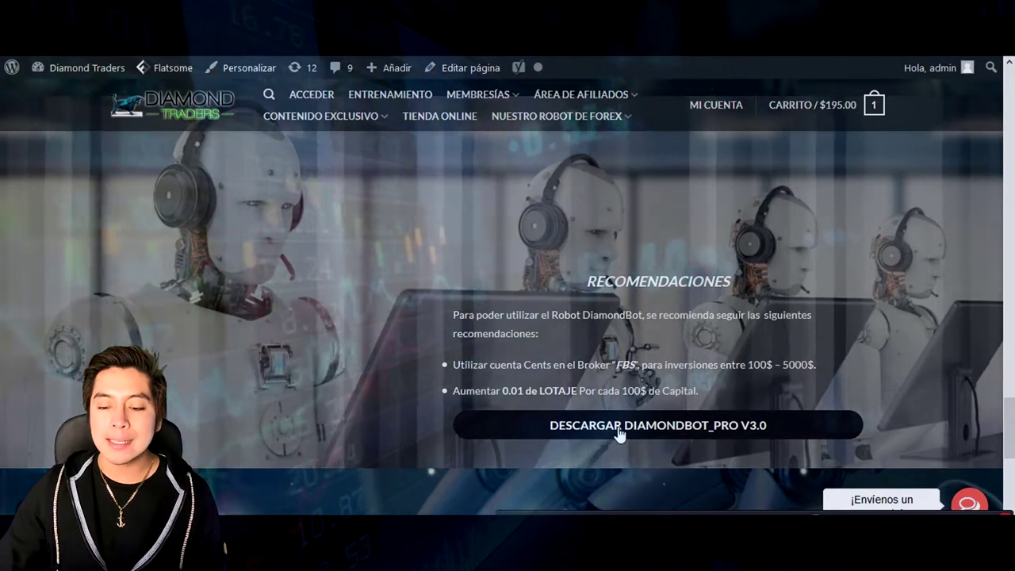
# - Download DiamonBot_Pro.rar from the DiamondBot_Pro V3.0 MediaFire link and save the file to disk
pyautogui.click(619, 428)
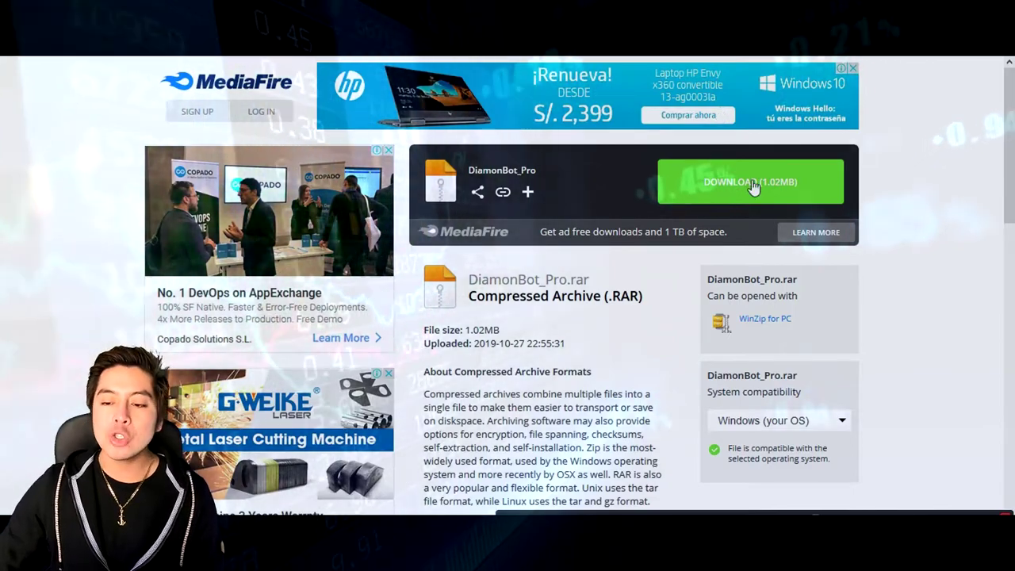
pyautogui.click(751, 186)
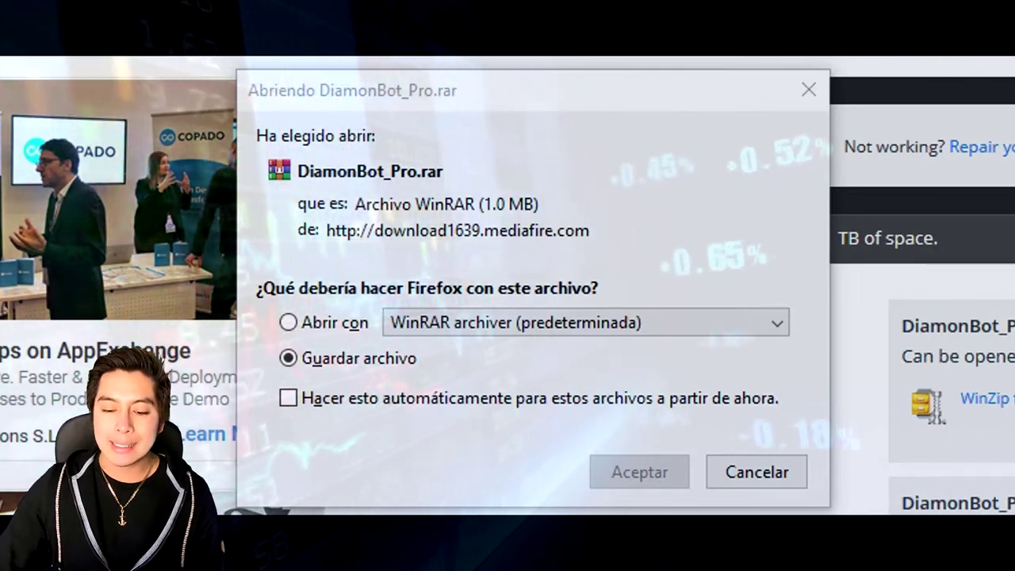
pyautogui.click(344, 359)
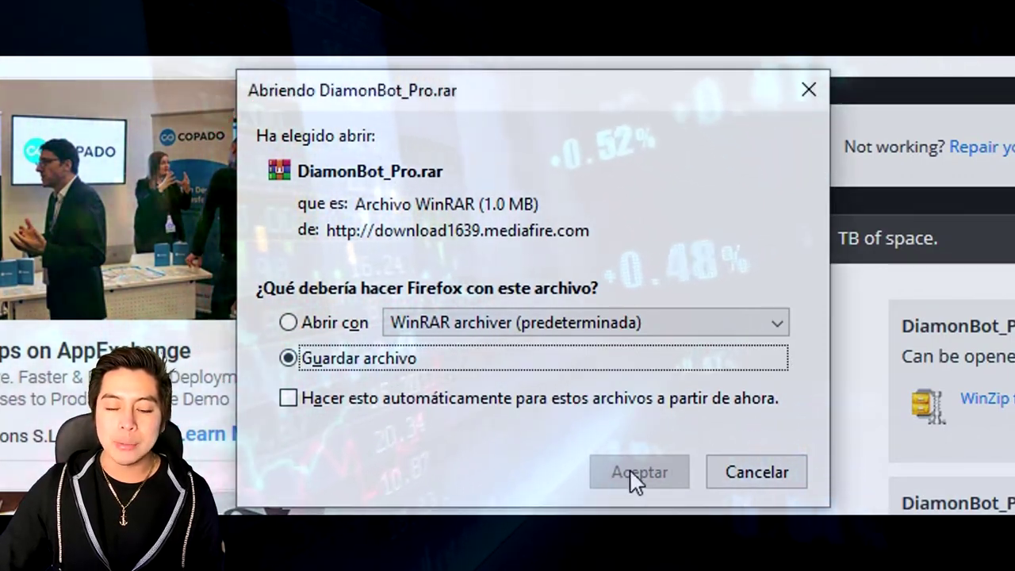
pyautogui.click(636, 474)
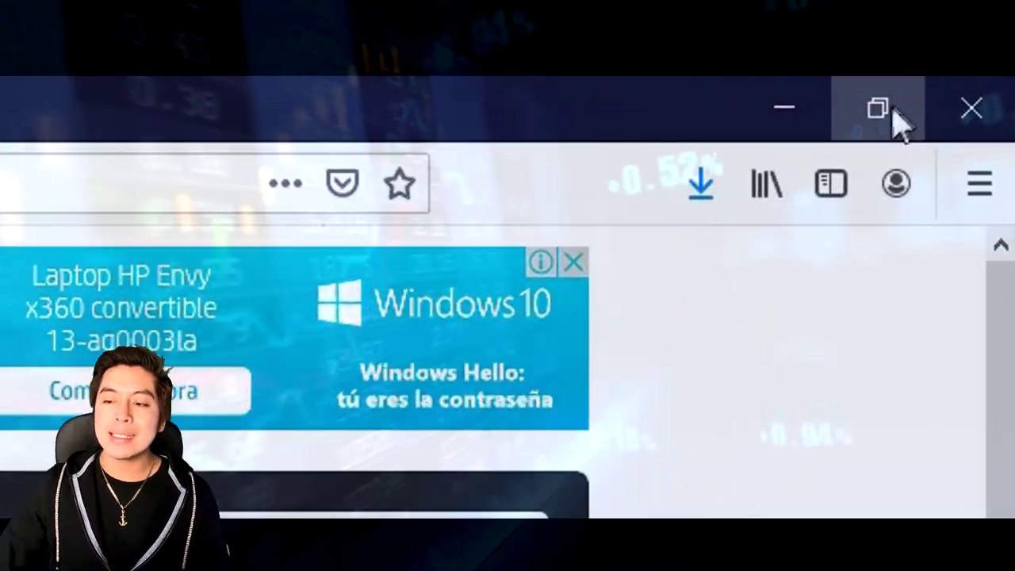
# - Reduce the browser window and place the downloaded DiamonBot_Pro archive from the downloads list onto the desktop
pyautogui.click(896, 122)
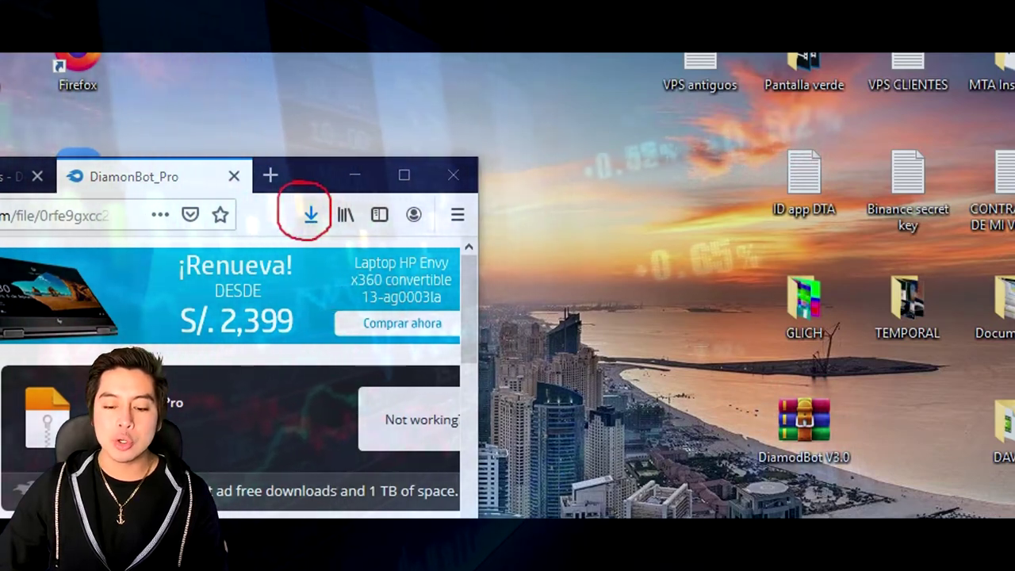
pyautogui.click(310, 214)
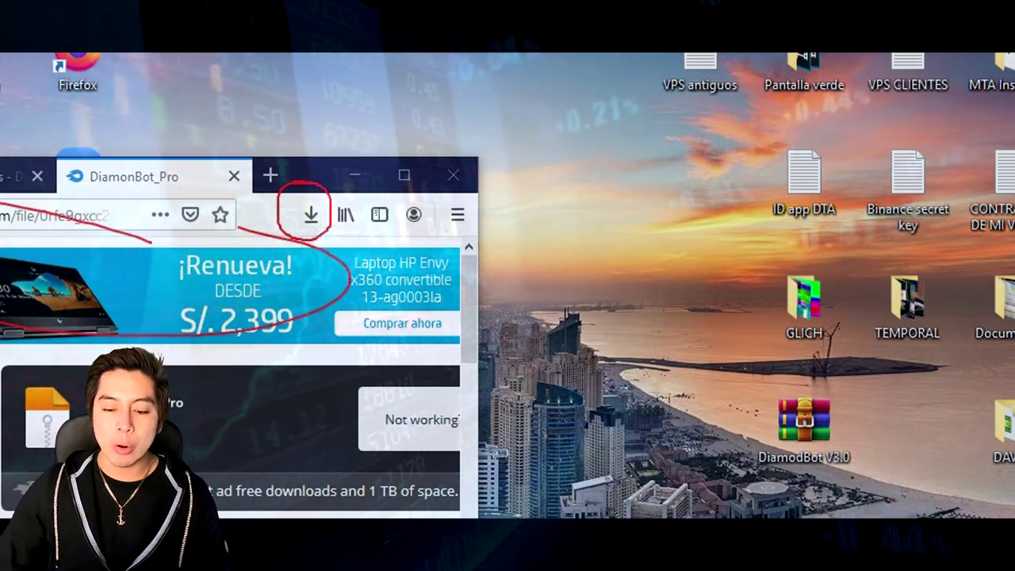
pyautogui.click(310, 214)
pyautogui.moveTo(93, 263); pyautogui.dragTo(500, 79)
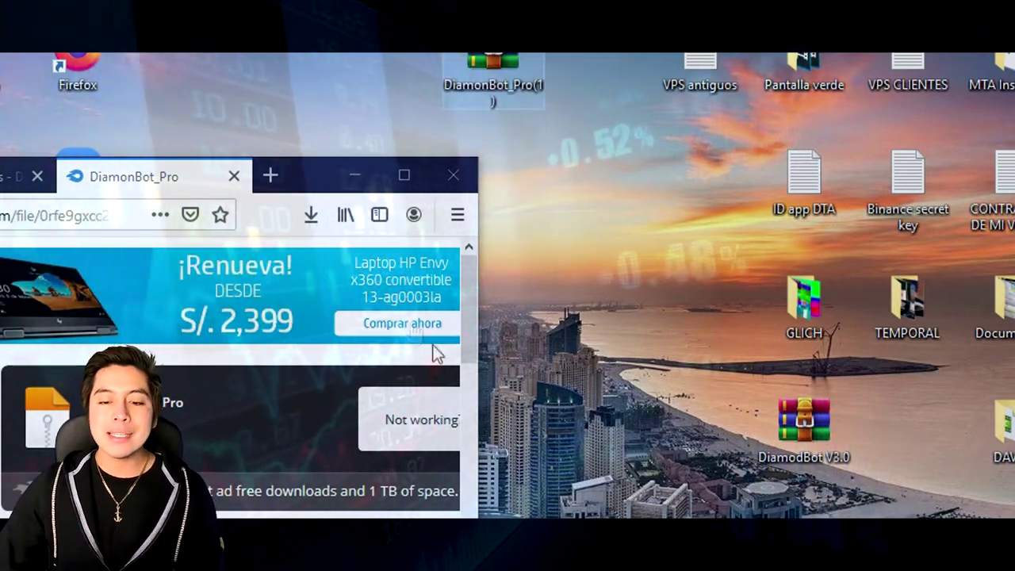
# - Minimize the browser and move the DiamonBot_Pro archive to the middle of the desktop
pyautogui.click(354, 174)
pyautogui.moveTo(468, 79); pyautogui.dragTo(420, 351)
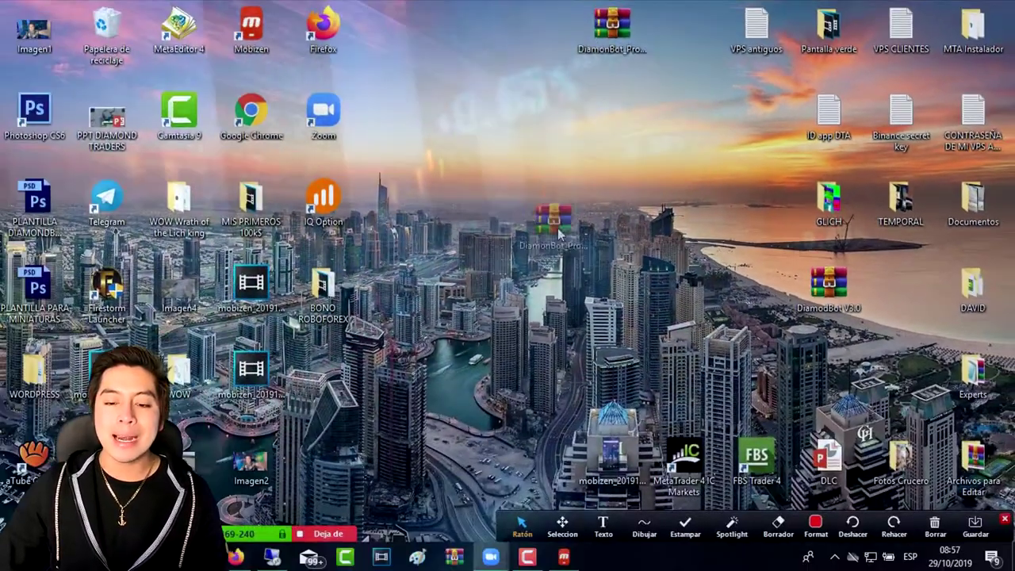
pyautogui.moveTo(559, 234); pyautogui.dragTo(553, 212)
# - Mark the DiamonBot_Pro archive on the desktop with a freehand drawing, and clear all drawings
pyautogui.click(644, 524)
pyautogui.click(641, 494)
pyautogui.moveTo(492, 174)
pyautogui.mouseDown()
pyautogui.moveTo(584, 148)
pyautogui.moveTo(496, 171)
pyautogui.mouseUp()
pyautogui.click(934, 523)
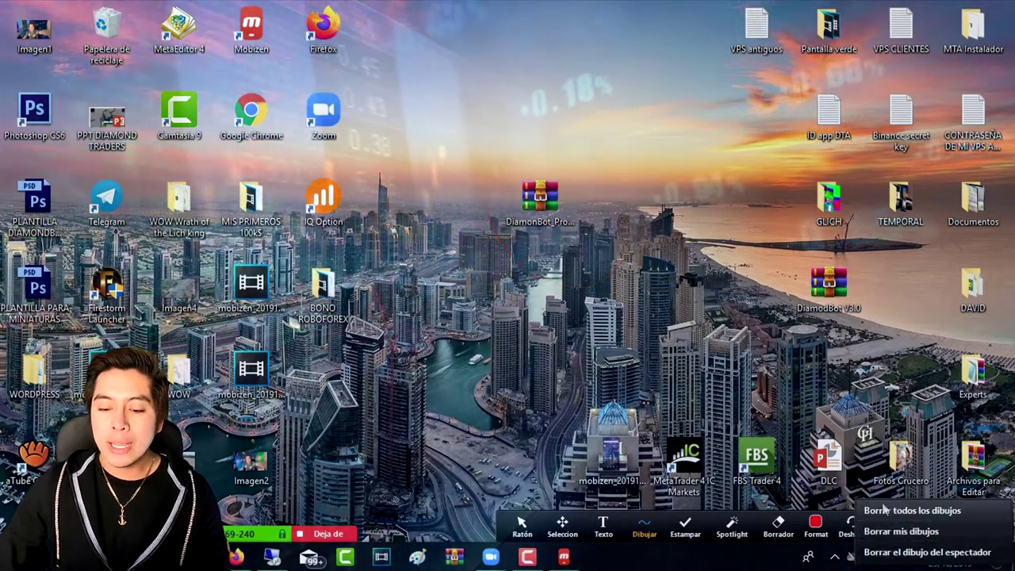
pyautogui.click(886, 510)
pyautogui.click(521, 523)
# - Move the DiamonBot_Pro(1) archive to a free spot on the desktop and extract its contents directly there
pyautogui.moveTo(537, 207)
pyautogui.mouseDown()
pyautogui.moveTo(524, 168)
pyautogui.moveTo(547, 171)
pyautogui.moveTo(544, 96)
pyautogui.moveTo(574, 152)
pyautogui.moveTo(541, 202)
pyautogui.moveTo(610, 184)
pyautogui.mouseUp()
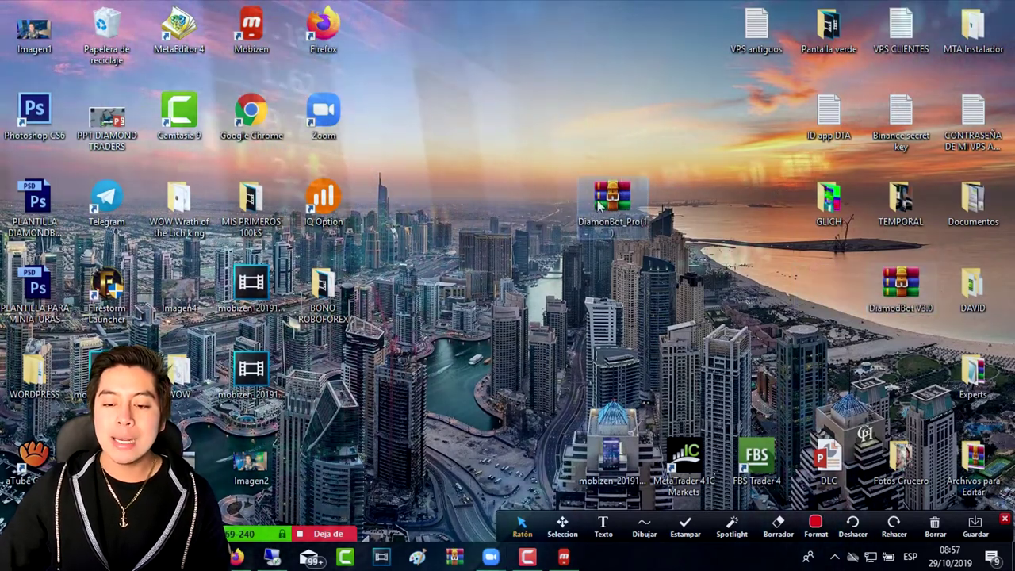
pyautogui.rightClick(621, 215)
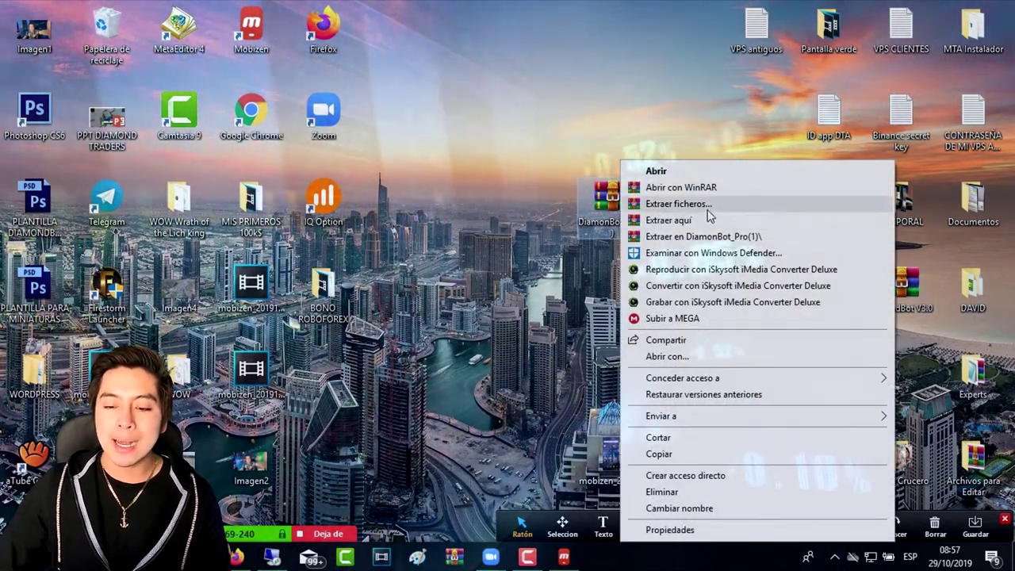
pyautogui.click(703, 221)
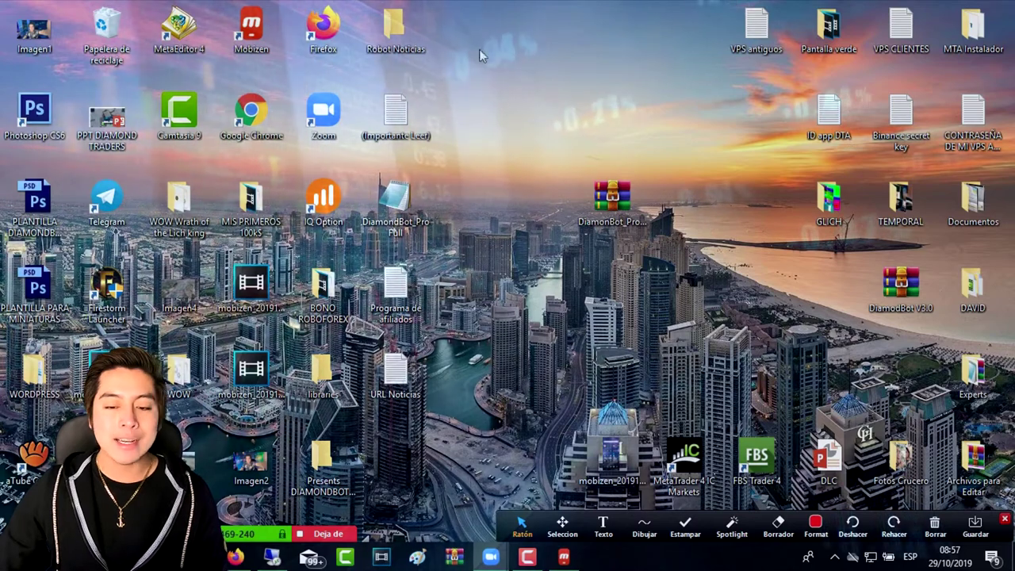
# - Move the DiamonBot_Pro archive beside DiamodBot V3.0 and group the seven extracted files and folders together in the desktop's empty middle area
pyautogui.moveTo(705, 236); pyautogui.dragTo(773, 300)
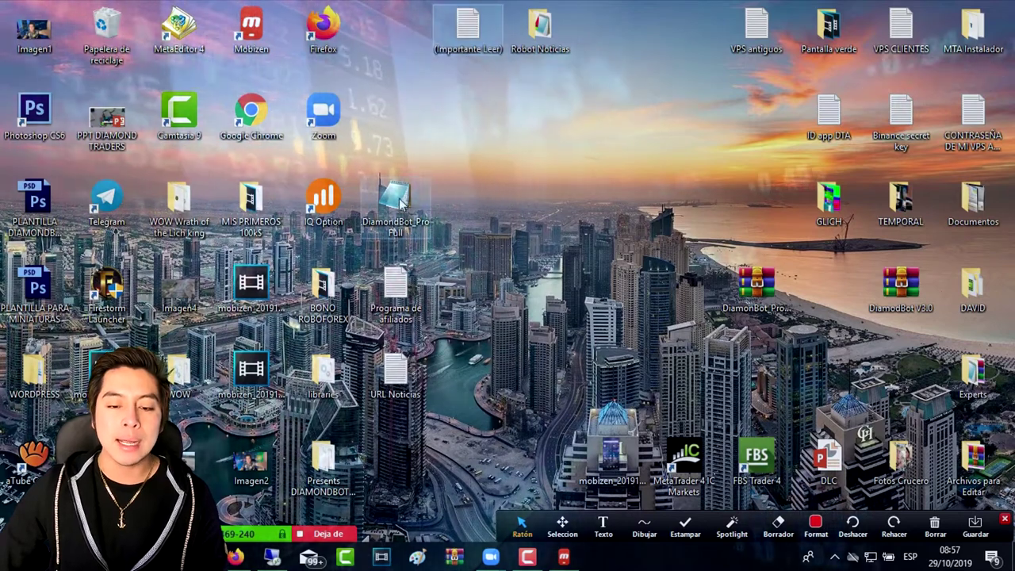
pyautogui.moveTo(646, 93); pyautogui.dragTo(485, 24)
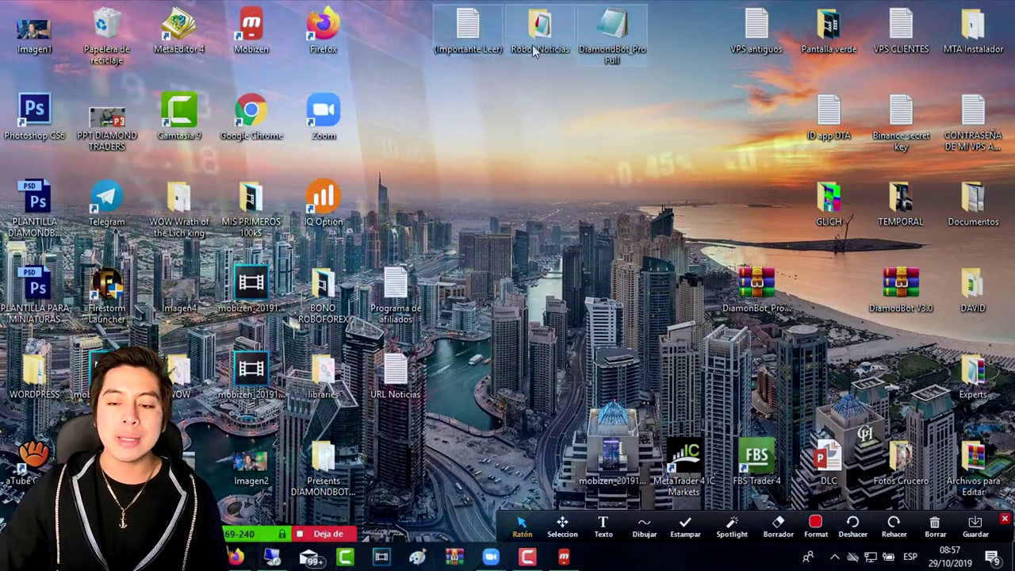
pyautogui.click(609, 51)
pyautogui.moveTo(395, 285); pyautogui.dragTo(468, 119)
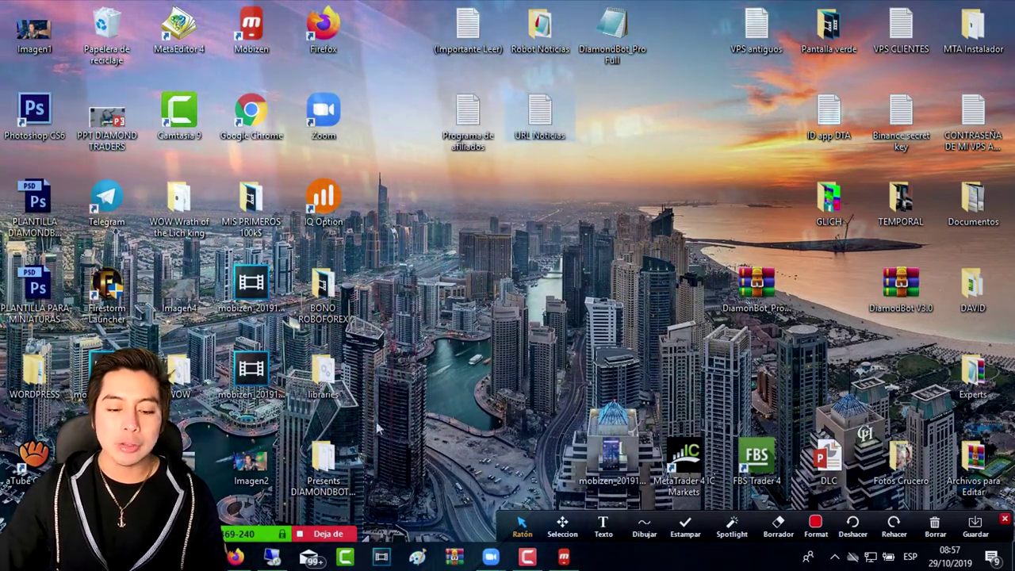
pyautogui.moveTo(624, 129); pyautogui.dragTo(641, 184)
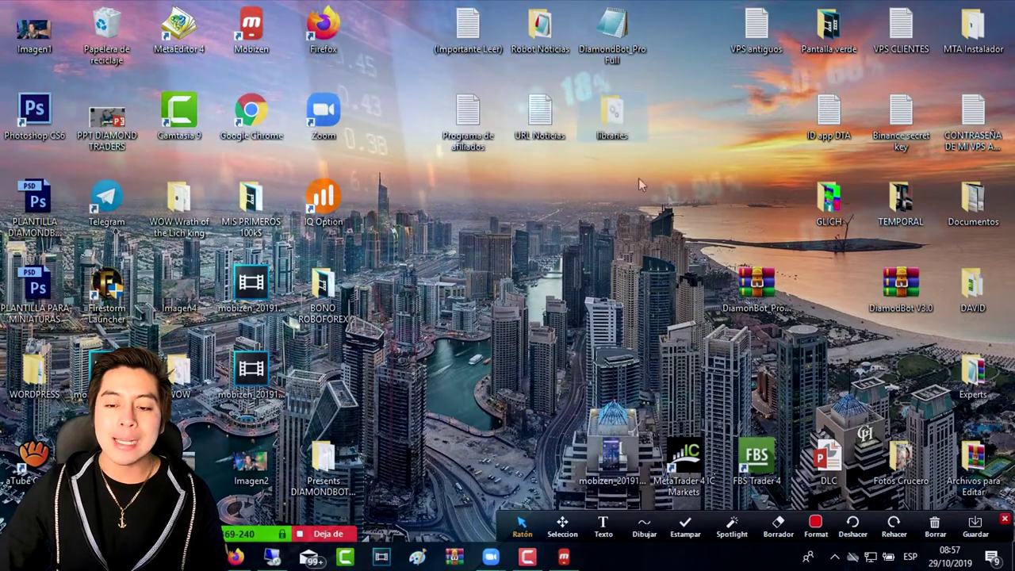
pyautogui.moveTo(351, 449); pyautogui.dragTo(495, 194)
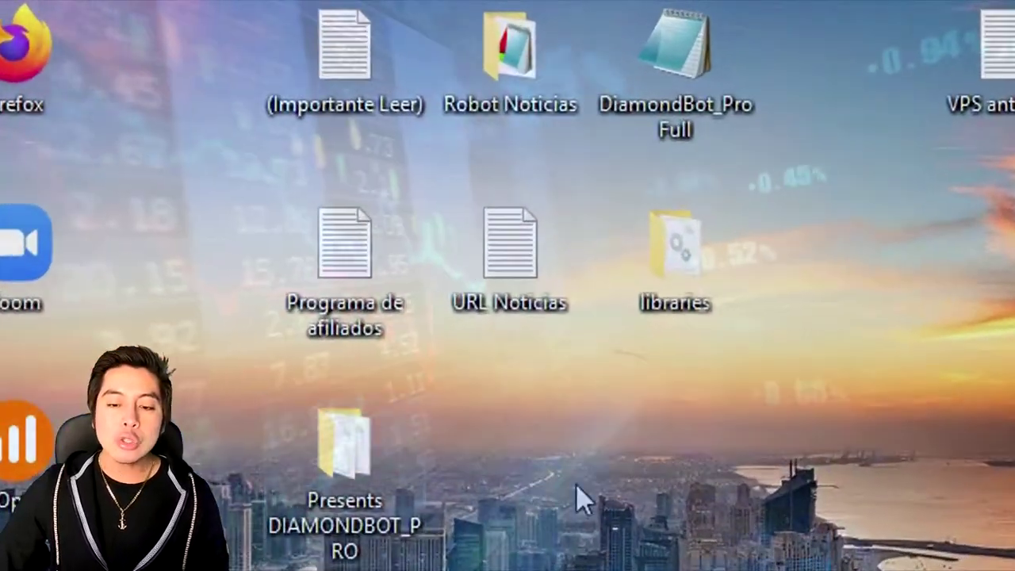
# - Copy all seven extracted DiamondBot files and folders from the local desktop
pyautogui.moveTo(766, 360); pyautogui.dragTo(341, 19)
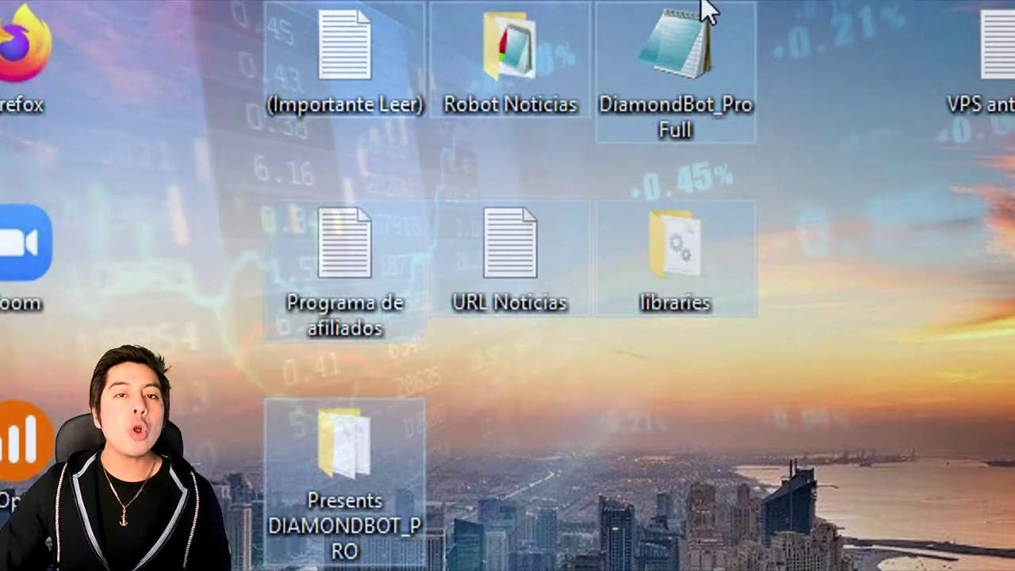
pyautogui.moveTo(830, 523); pyautogui.dragTo(220, 7)
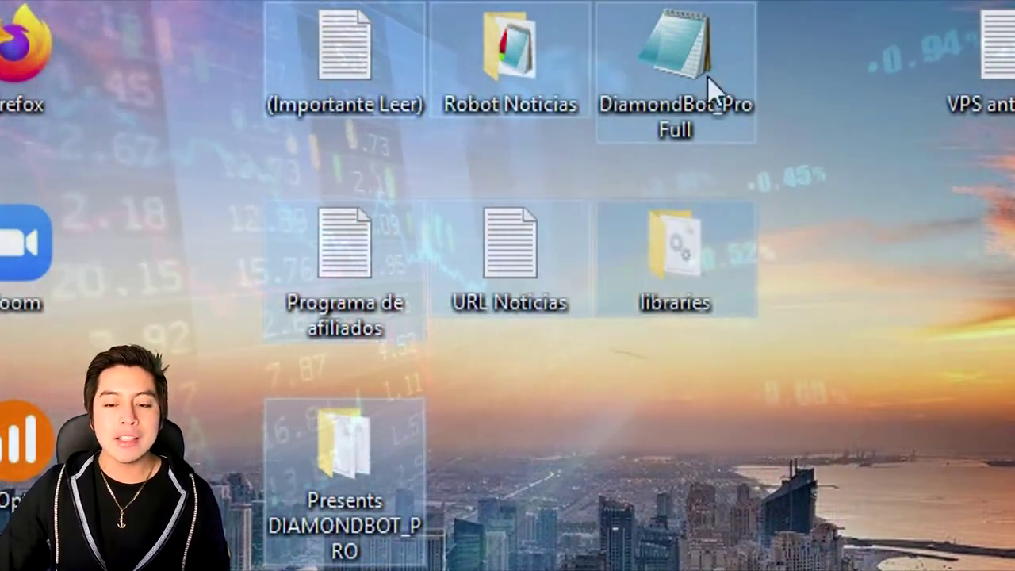
pyautogui.rightClick(521, 231)
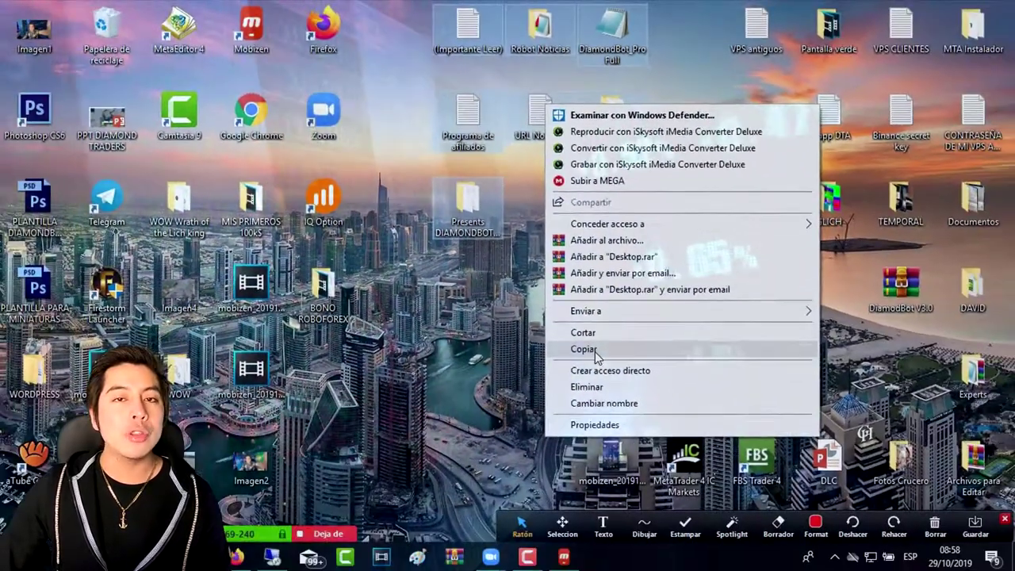
pyautogui.click(596, 532)
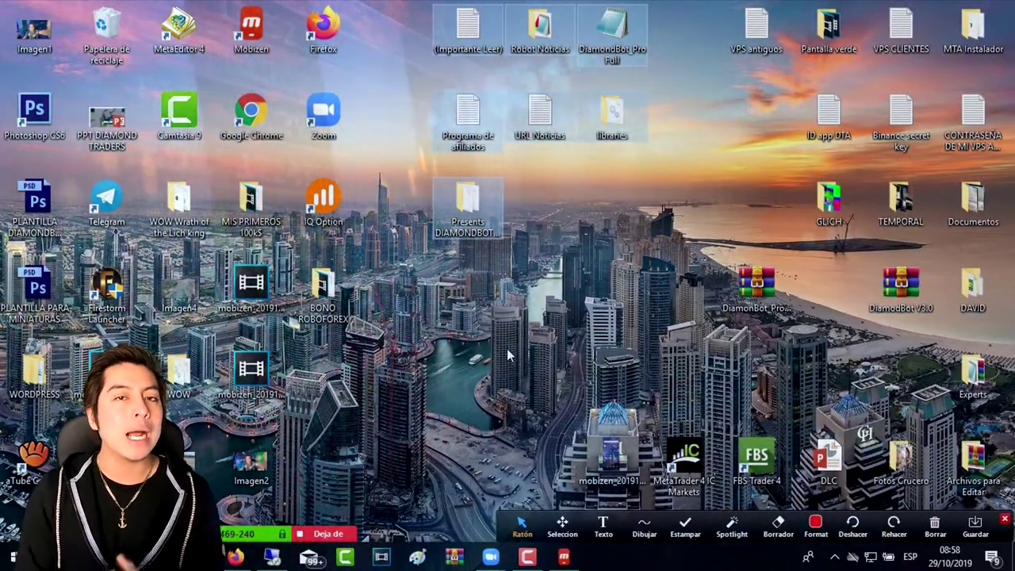
# - Switch to the Remote Desktop session of the Amazon server and paste the copied files onto its desktop
pyautogui.click(272, 558)
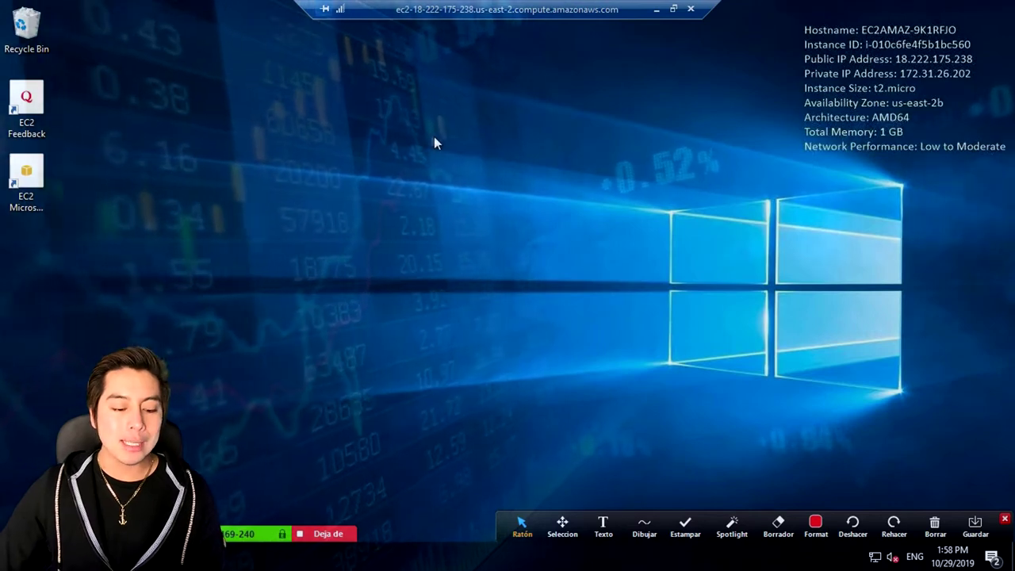
pyautogui.rightClick(391, 144)
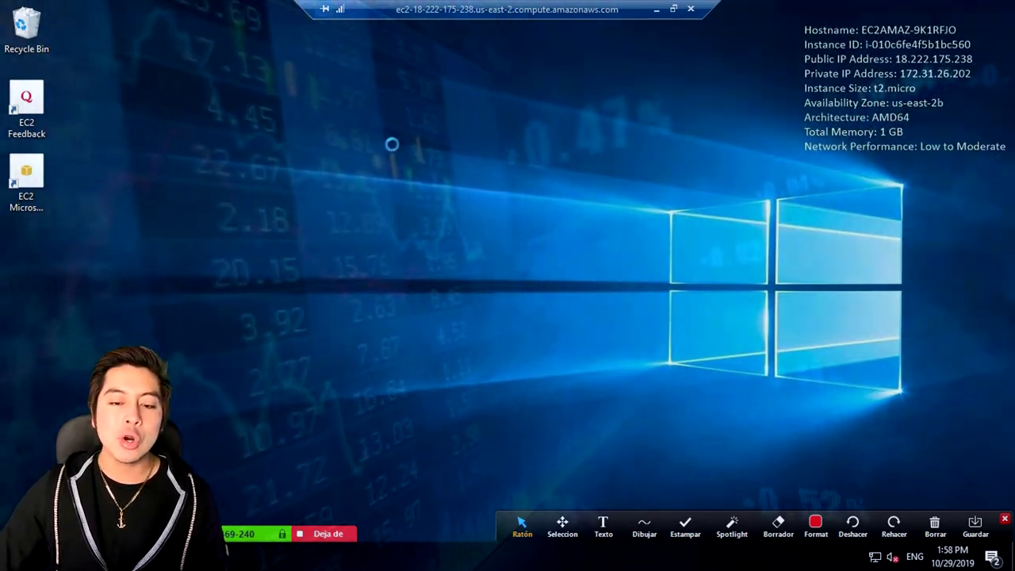
pyautogui.click(436, 210)
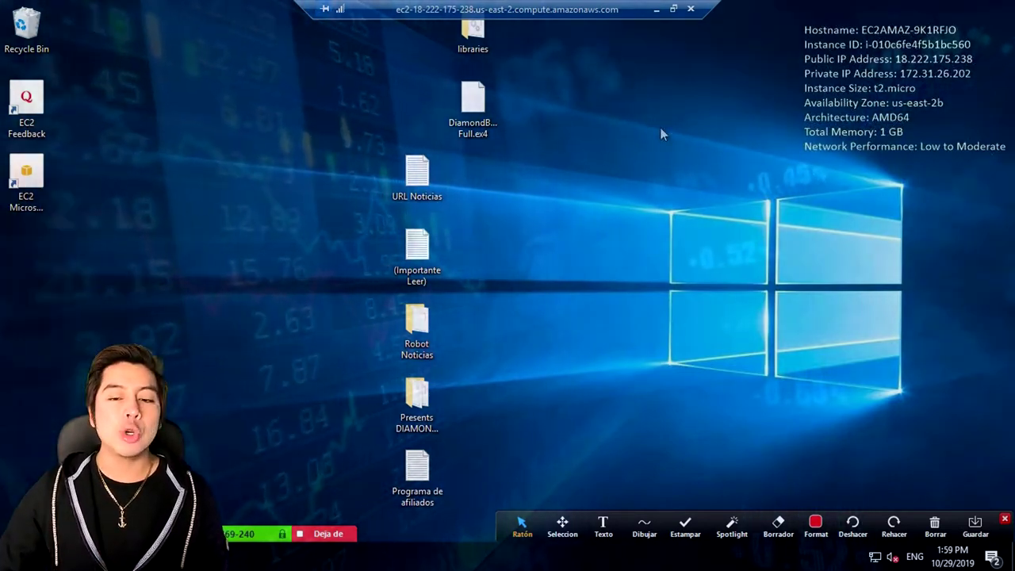
# - Arrange the pasted folders and files in columns beside the existing icons on the remote desktop
pyautogui.moveTo(472, 32); pyautogui.dragTo(84, 27)
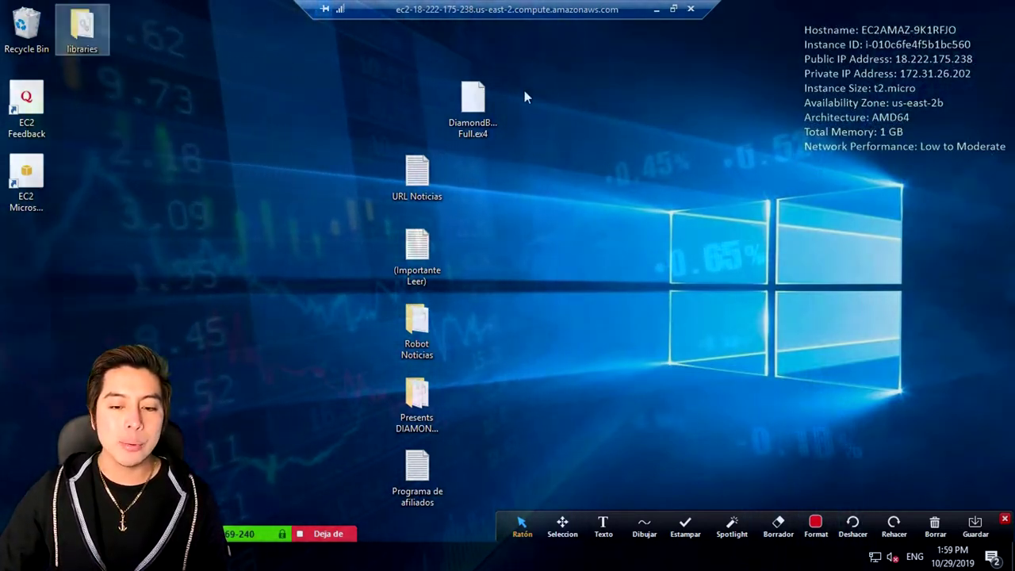
pyautogui.moveTo(472, 107); pyautogui.dragTo(82, 107)
pyautogui.moveTo(490, 134); pyautogui.dragTo(349, 491)
pyautogui.moveTo(426, 394); pyautogui.dragTo(160, 162)
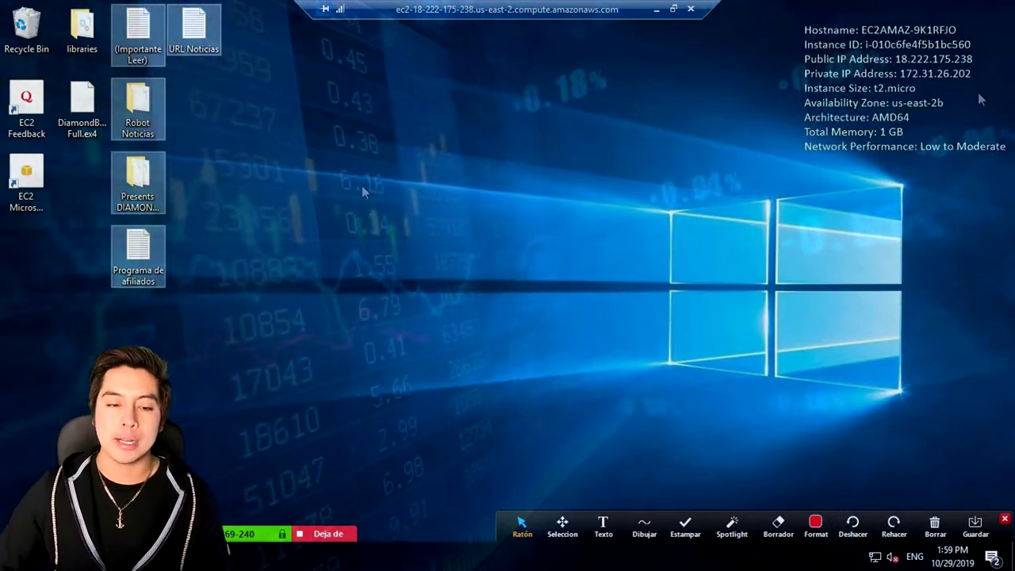
# - Minimize the remote session, open Firefox from the local desktop, and search the web for "roboforex"
pyautogui.click(657, 9)
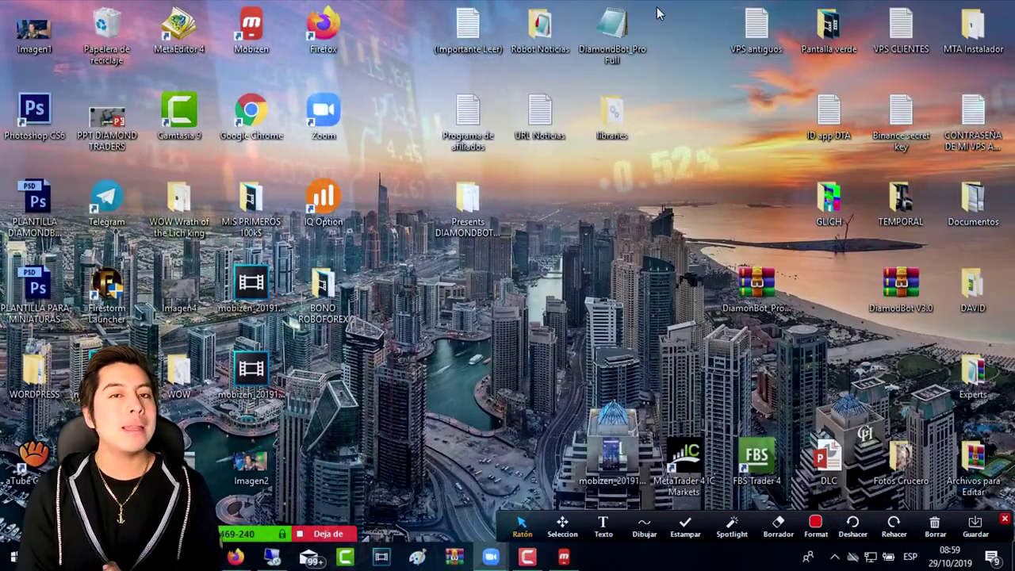
pyautogui.doubleClick(323, 26)
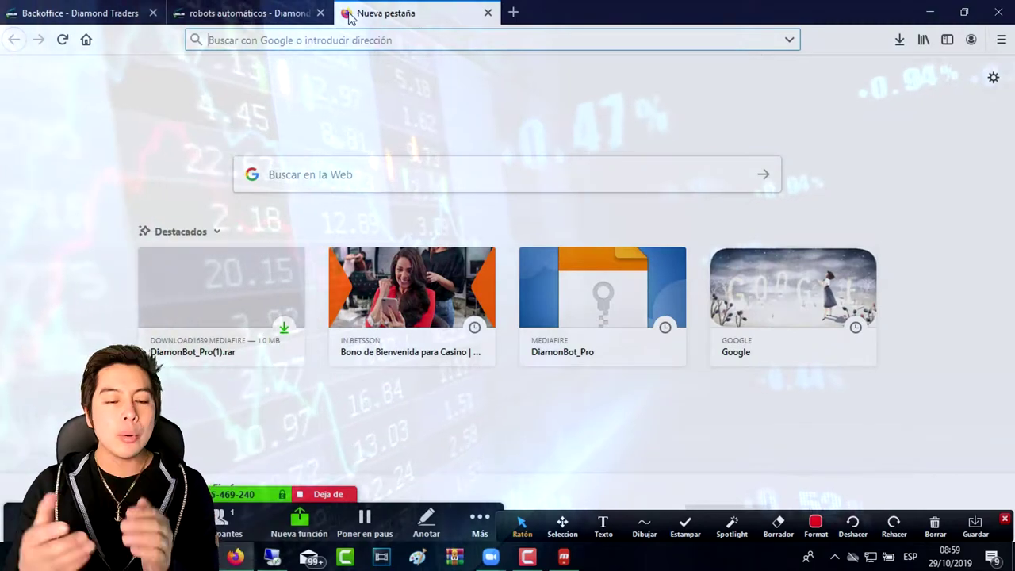
pyautogui.write('robo')
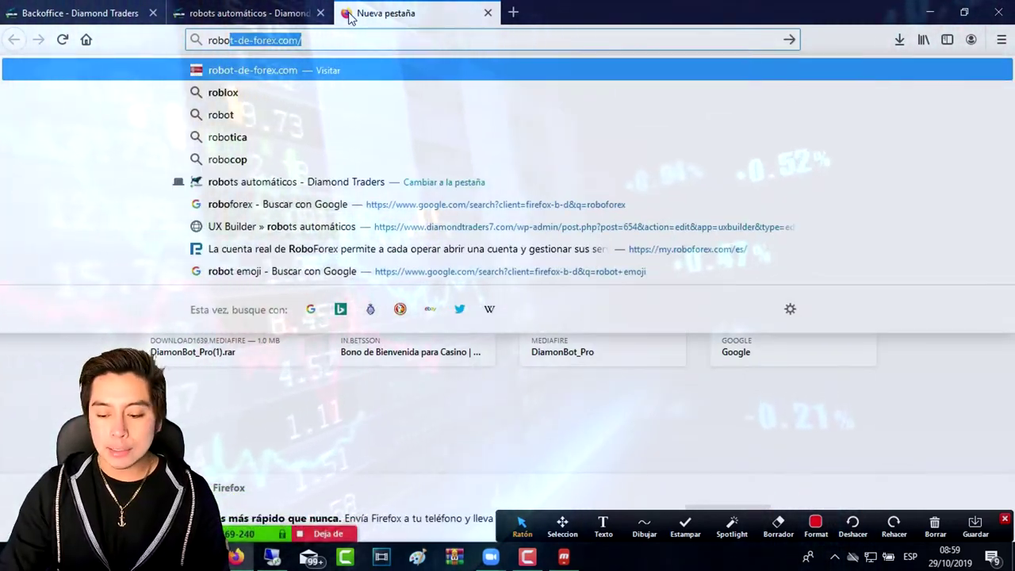
pyautogui.write('forex')
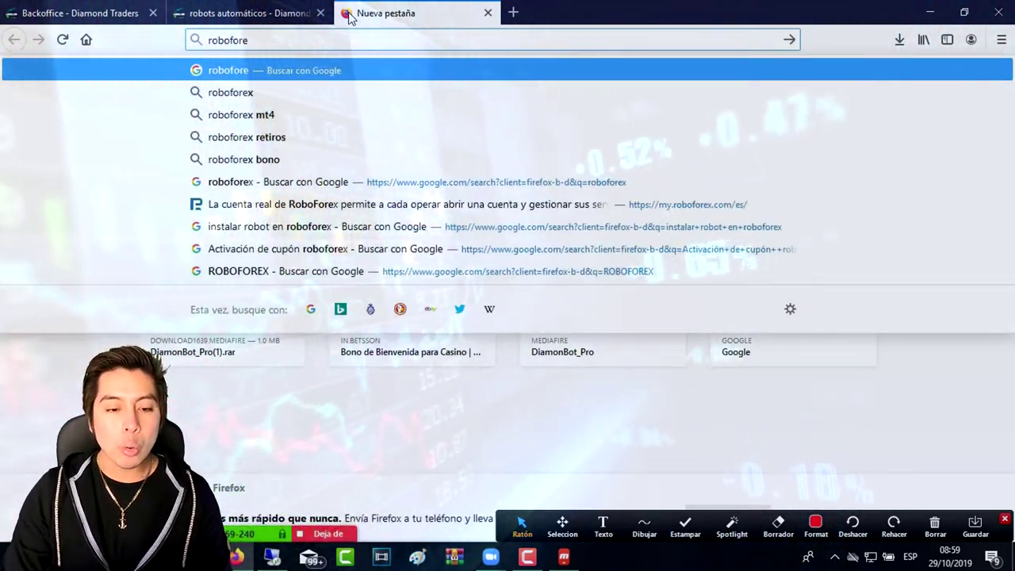
pyautogui.press('Return')
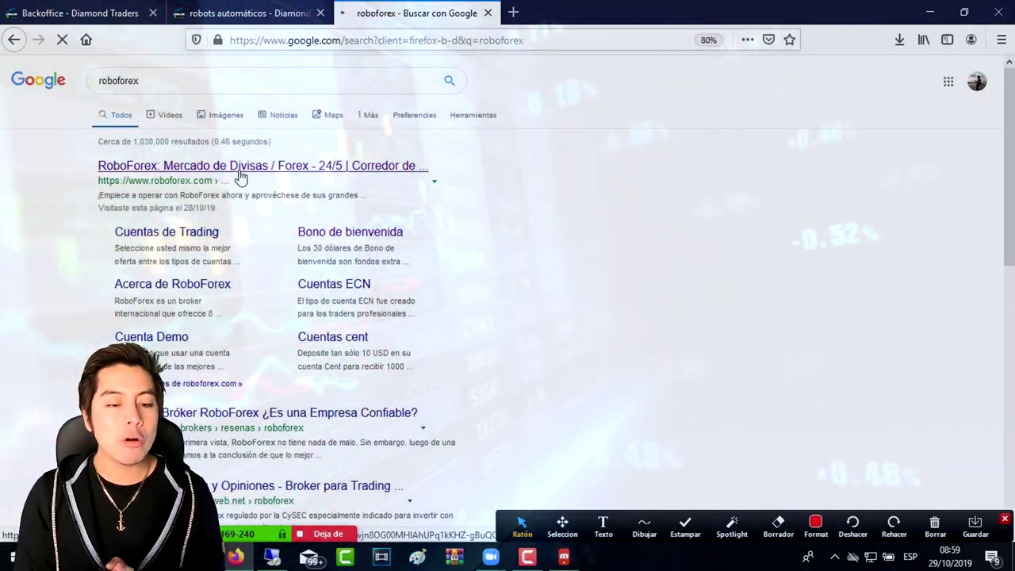
# - Open the member area of the official RoboForex site and circle the Ayuda heading with a freehand drawing
pyautogui.click(240, 176)
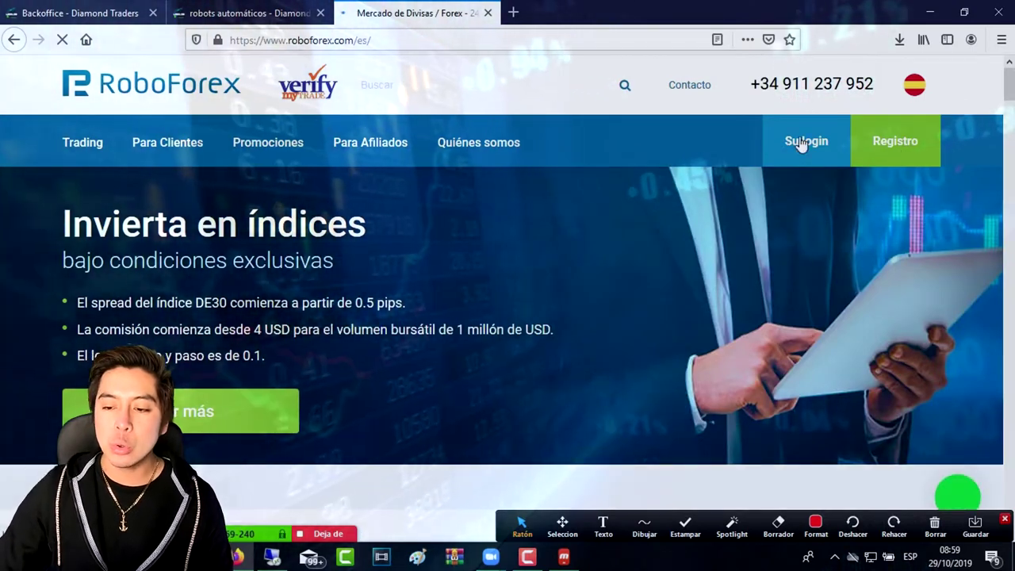
pyautogui.click(800, 143)
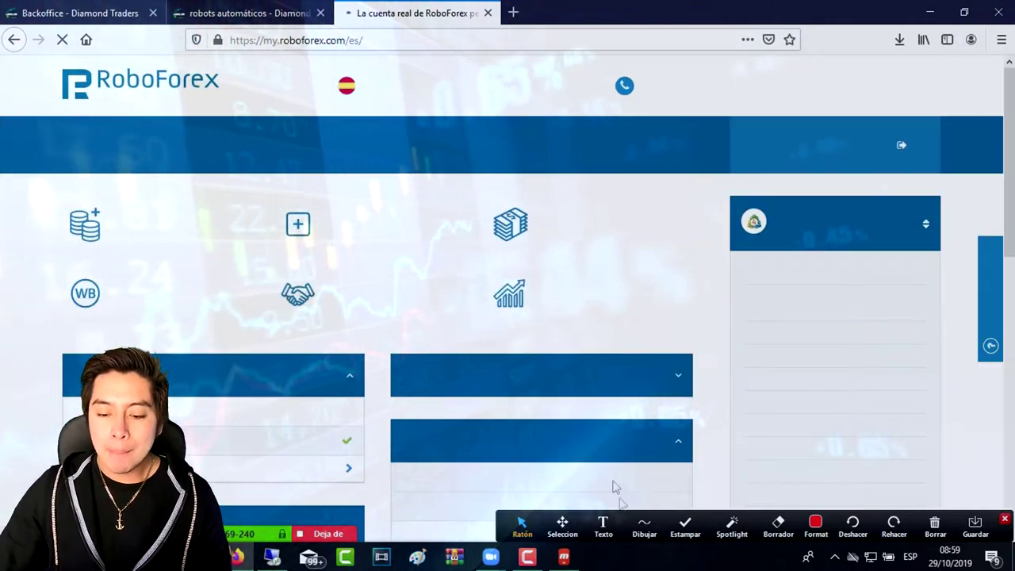
pyautogui.click(644, 525)
pyautogui.click(642, 499)
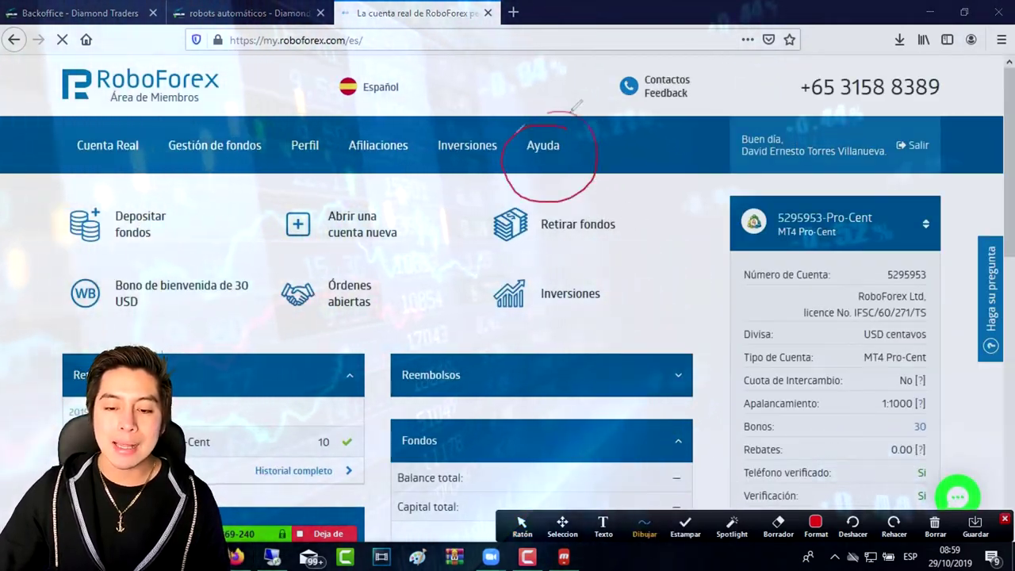
# - Request the MetaTrader4 download from the RoboForex help options and clear the freehand circle
pyautogui.moveTo(559, 161)
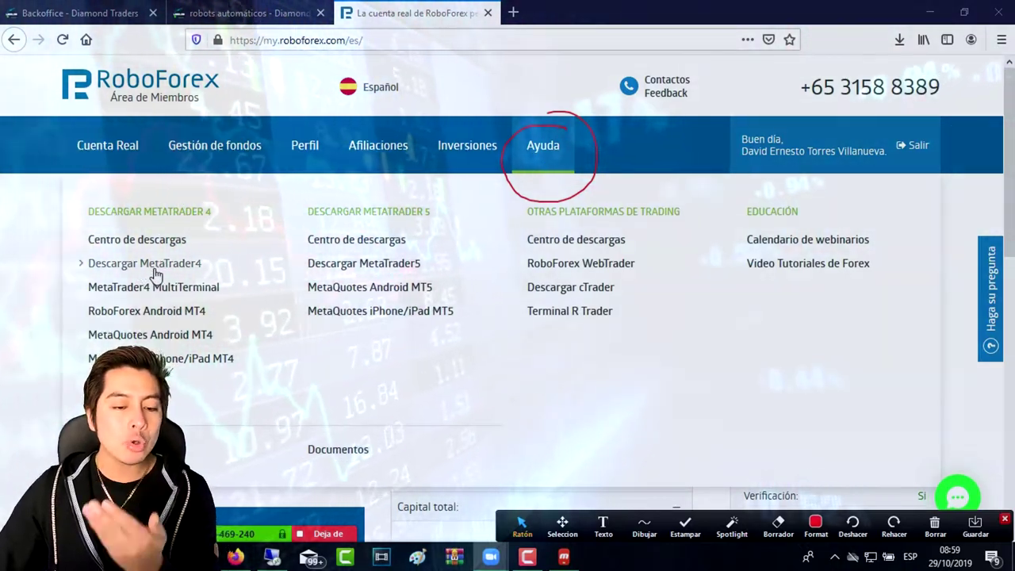
pyautogui.click(156, 270)
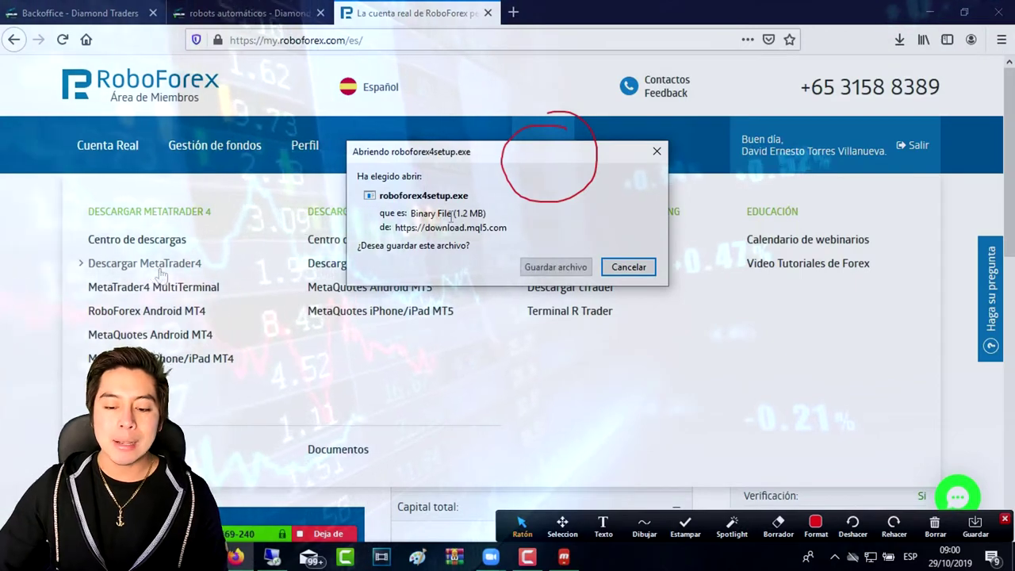
pyautogui.click(911, 511)
# - Mark the roboforex4setup.exe download dialog and its save option with freehand drawings, and clear all drawings
pyautogui.click(644, 523)
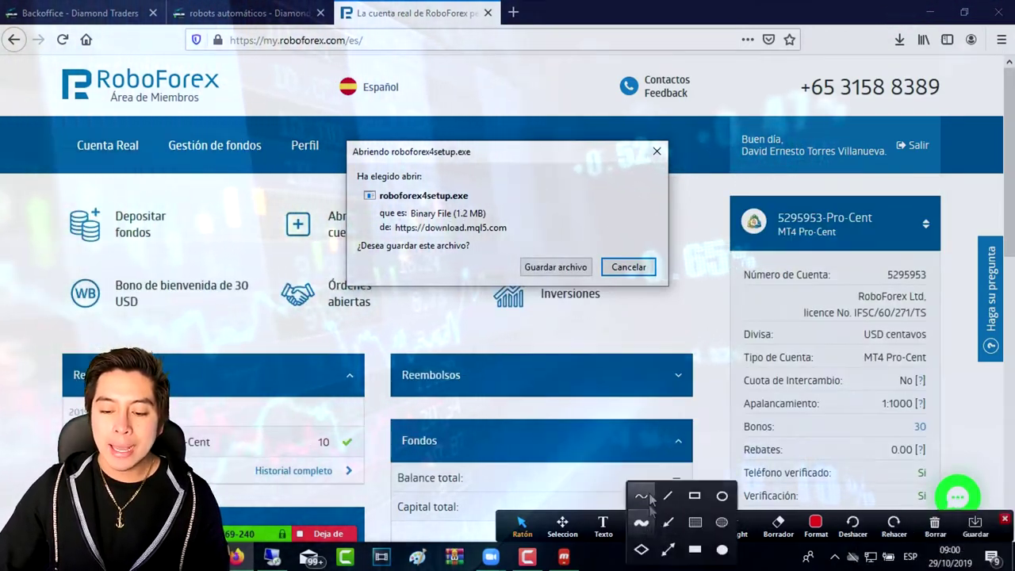
pyautogui.click(642, 504)
pyautogui.moveTo(505, 121)
pyautogui.mouseDown()
pyautogui.moveTo(340, 289)
pyautogui.moveTo(684, 181)
pyautogui.mouseUp()
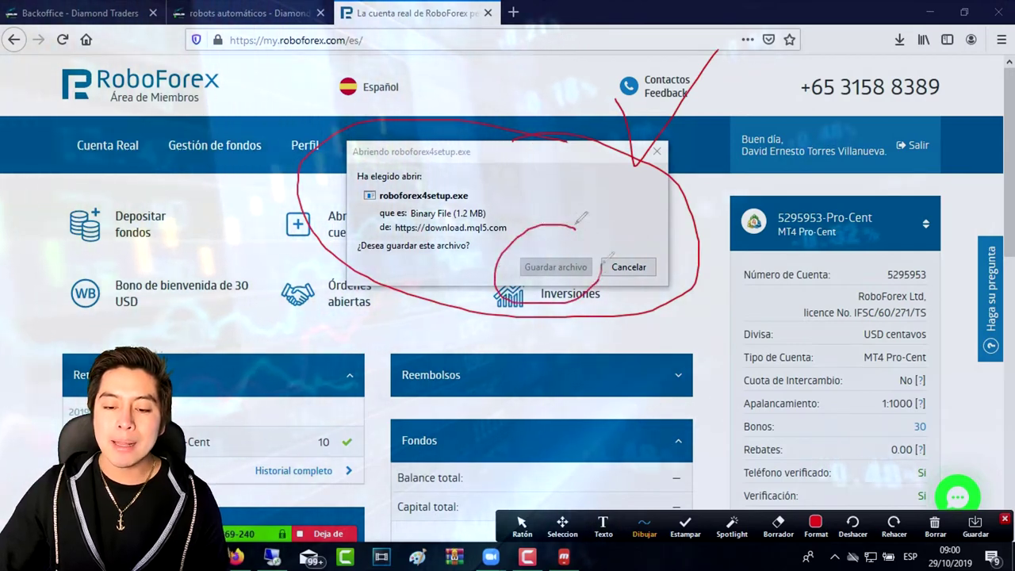
pyautogui.click(934, 523)
pyautogui.click(904, 517)
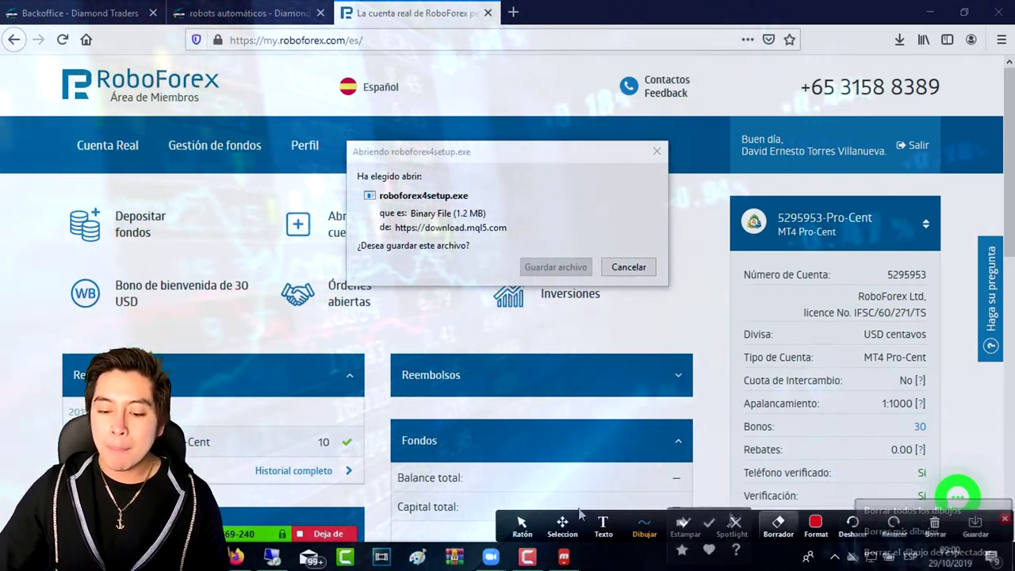
# - Save roboforex4setup.exe and place it from the downloads list onto the desktop, next to the Presents DIAMONDBOT_PRO folder
pyautogui.click(555, 269)
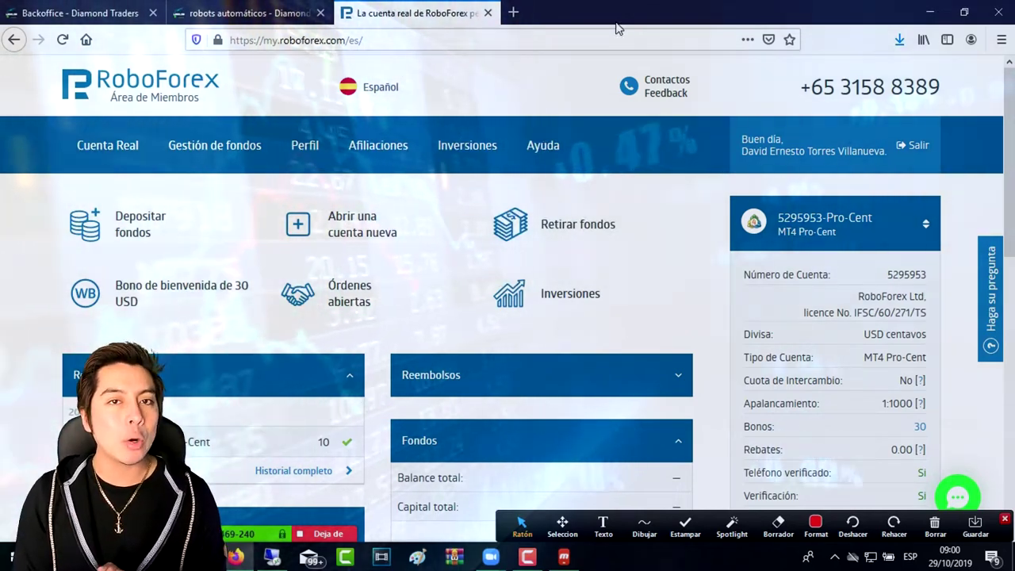
pyautogui.click(962, 12)
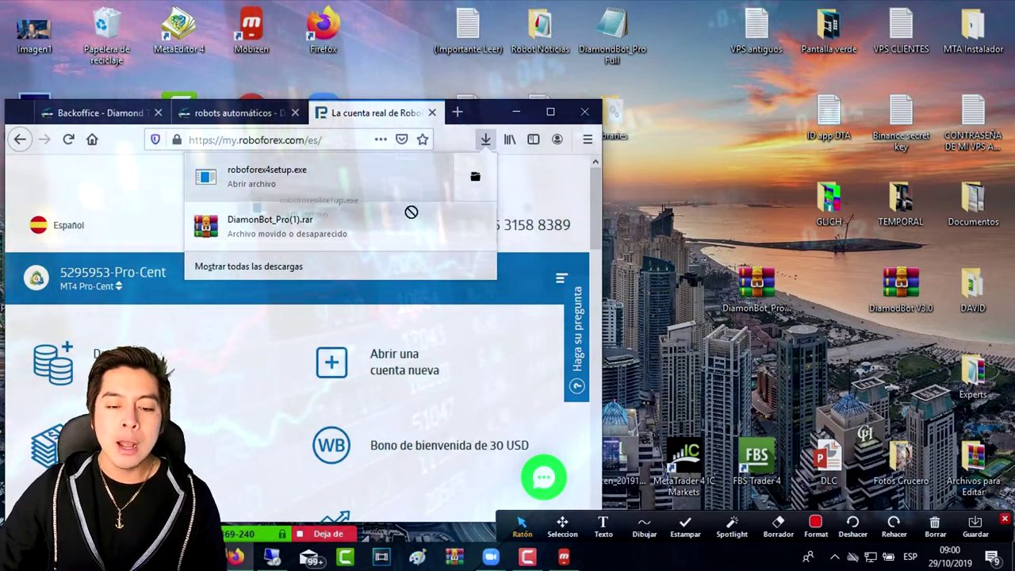
pyautogui.moveTo(708, 190); pyautogui.dragTo(583, 87)
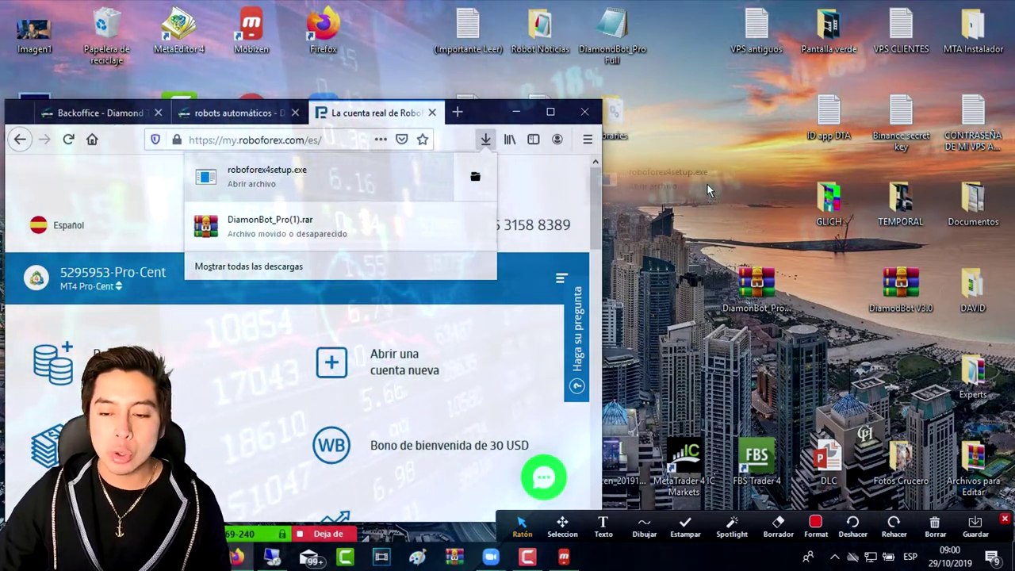
pyautogui.click(515, 112)
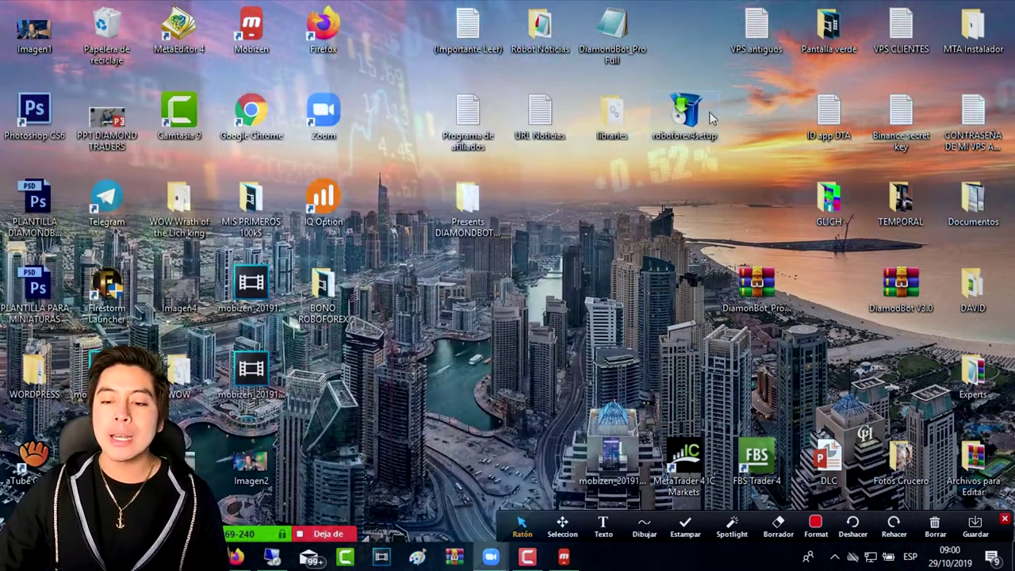
pyautogui.moveTo(685, 123); pyautogui.dragTo(631, 199)
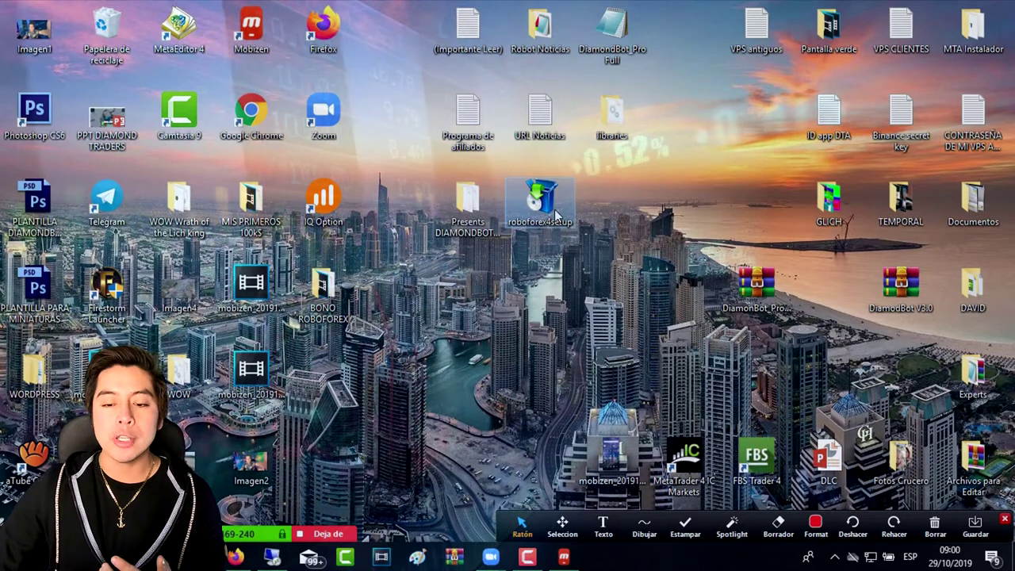
# - Copy the roboforex4setup installer from the local desktop, paste it onto the Amazon remote desktop, and reposition it in the empty area
pyautogui.rightClick(550, 200)
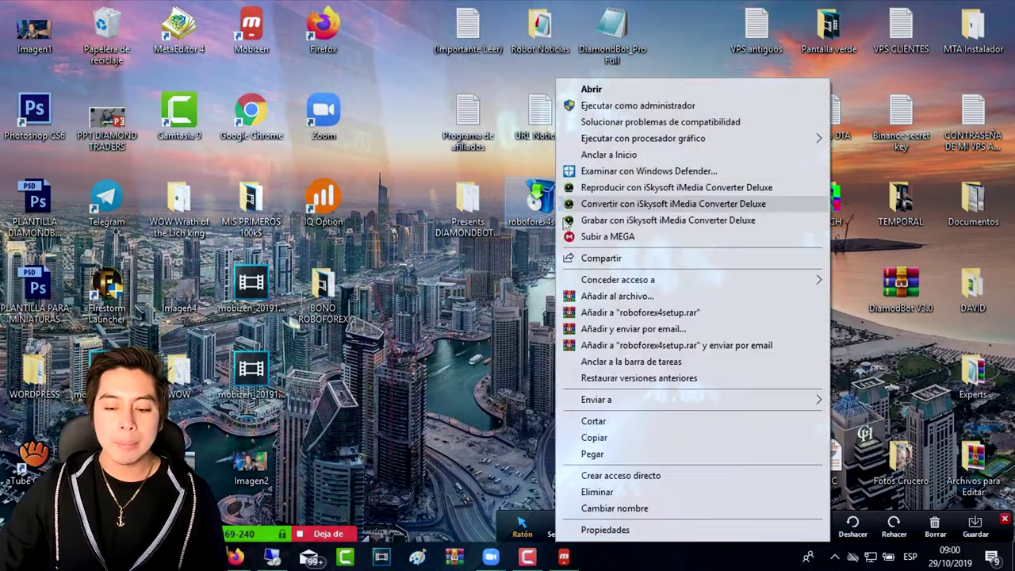
pyautogui.click(607, 438)
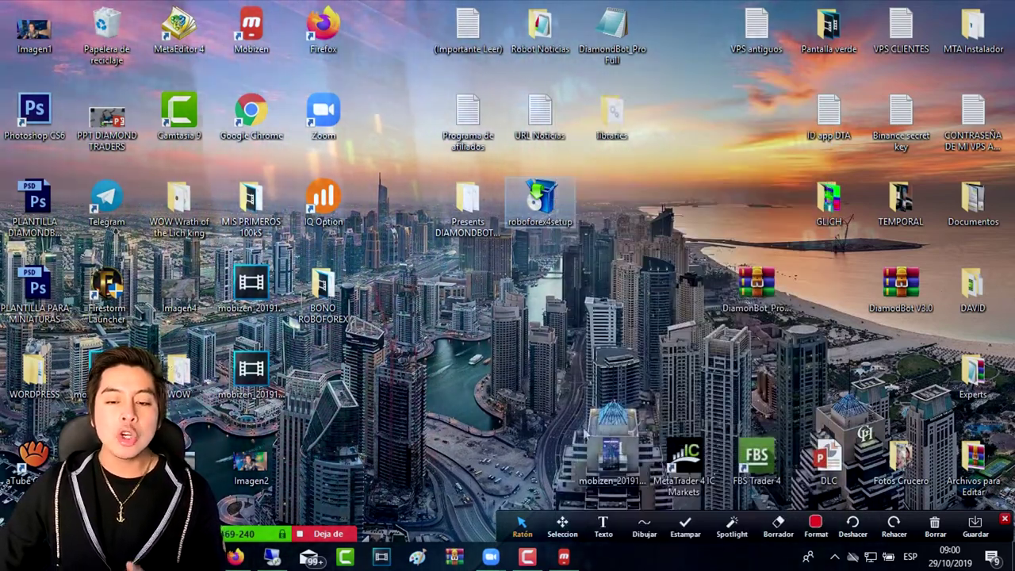
pyautogui.click(282, 560)
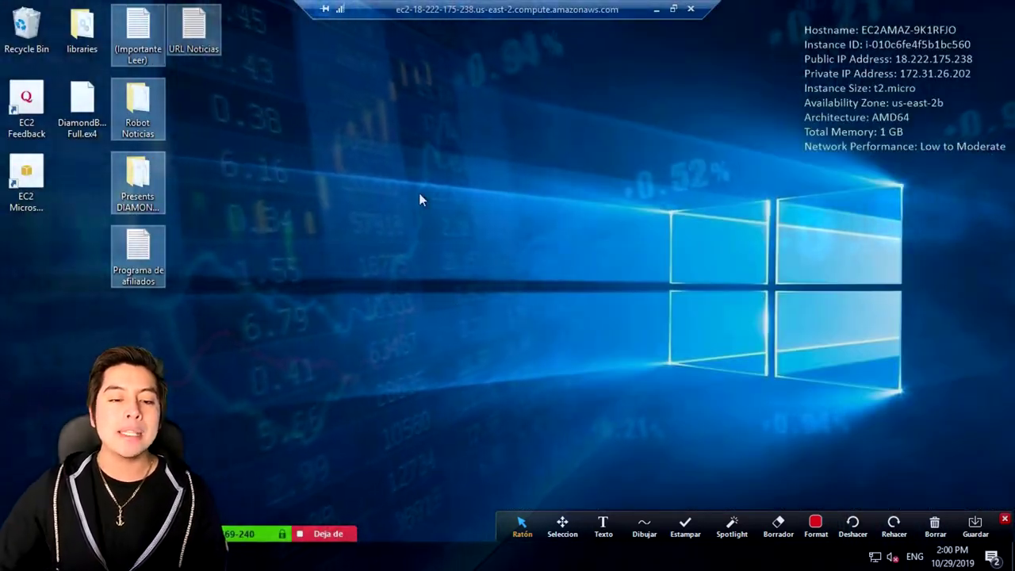
pyautogui.rightClick(410, 166)
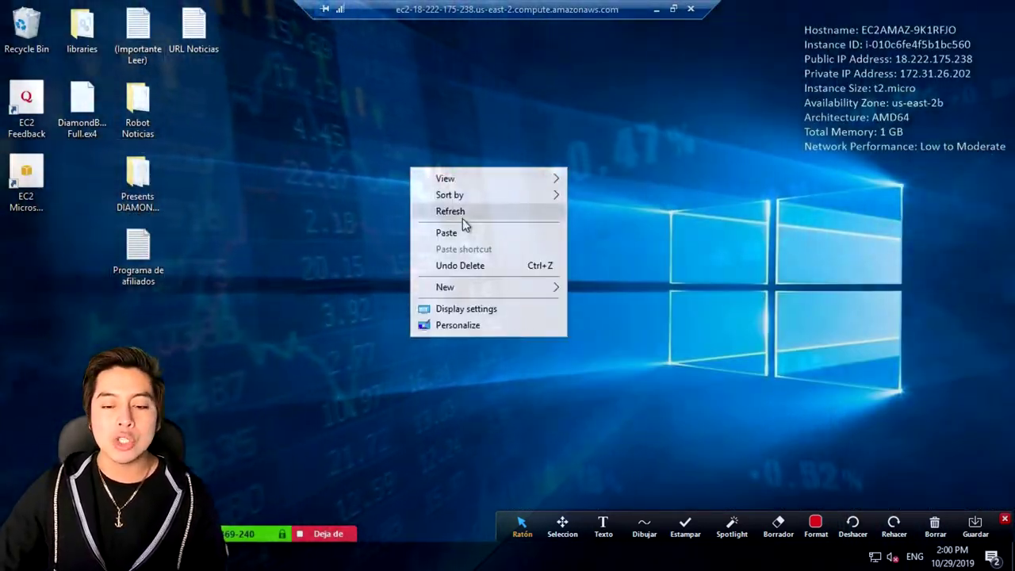
pyautogui.click(456, 235)
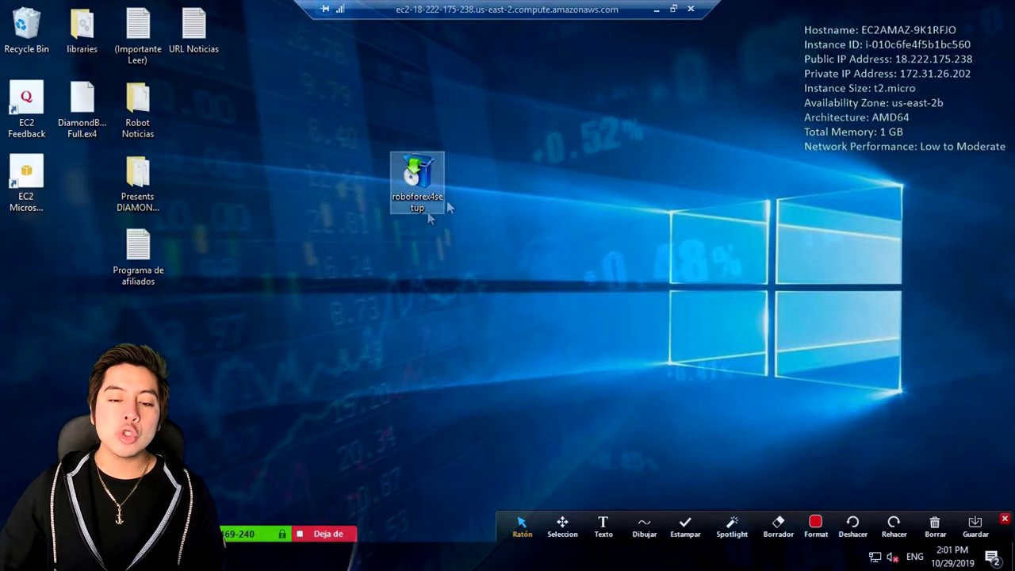
pyautogui.moveTo(417, 178); pyautogui.dragTo(540, 168)
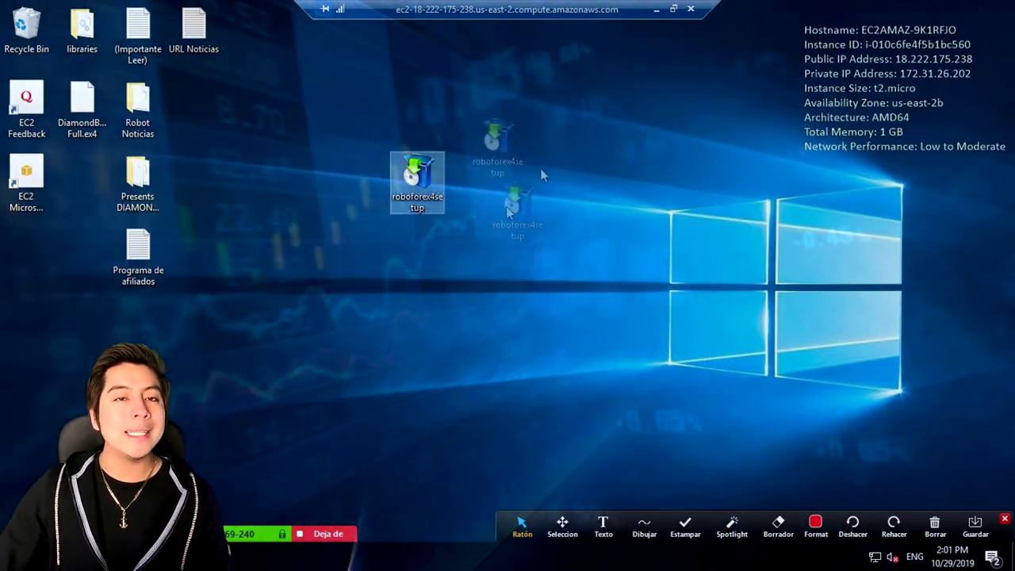
pyautogui.moveTo(480, 189); pyautogui.dragTo(499, 199)
# - Mark the roboforex4setup installer on the remote desktop with a freehand circle and arrow, and clear all drawings
pyautogui.click(644, 523)
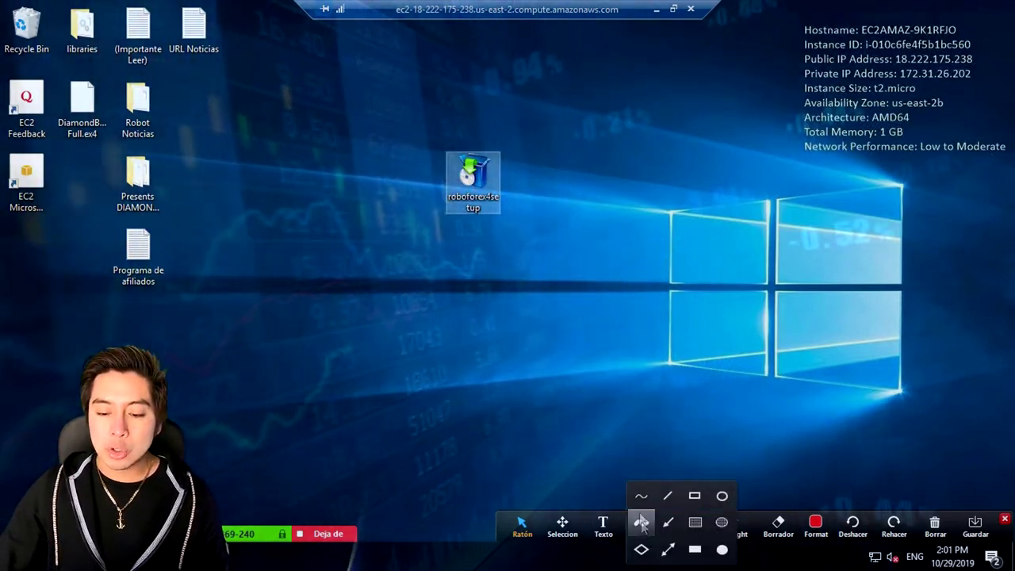
pyautogui.click(642, 493)
pyautogui.moveTo(496, 127)
pyautogui.mouseDown()
pyautogui.moveTo(412, 218)
pyautogui.moveTo(519, 145)
pyautogui.moveTo(500, 132)
pyautogui.mouseUp()
pyautogui.click(935, 525)
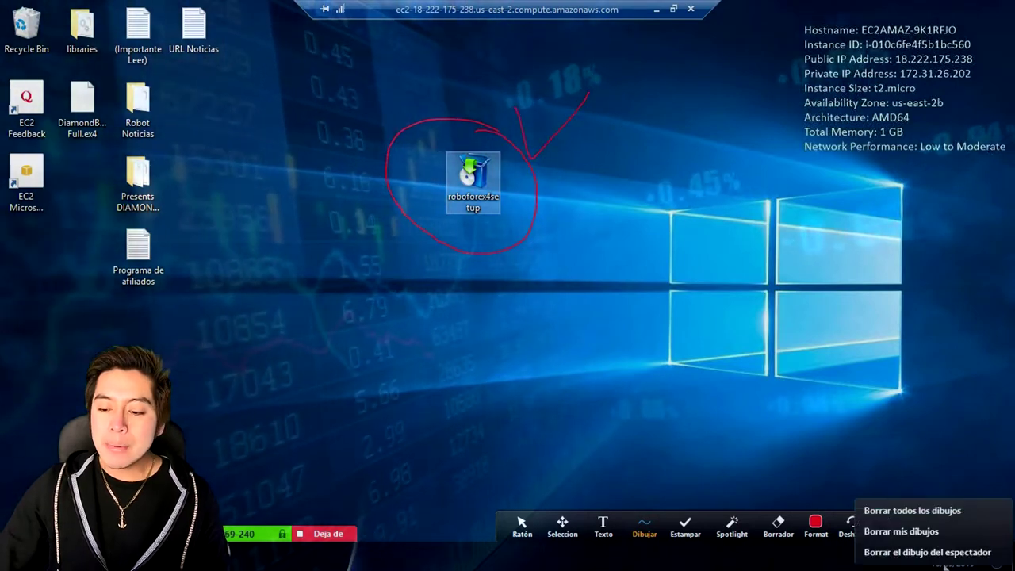
pyautogui.click(906, 512)
pyautogui.click(522, 525)
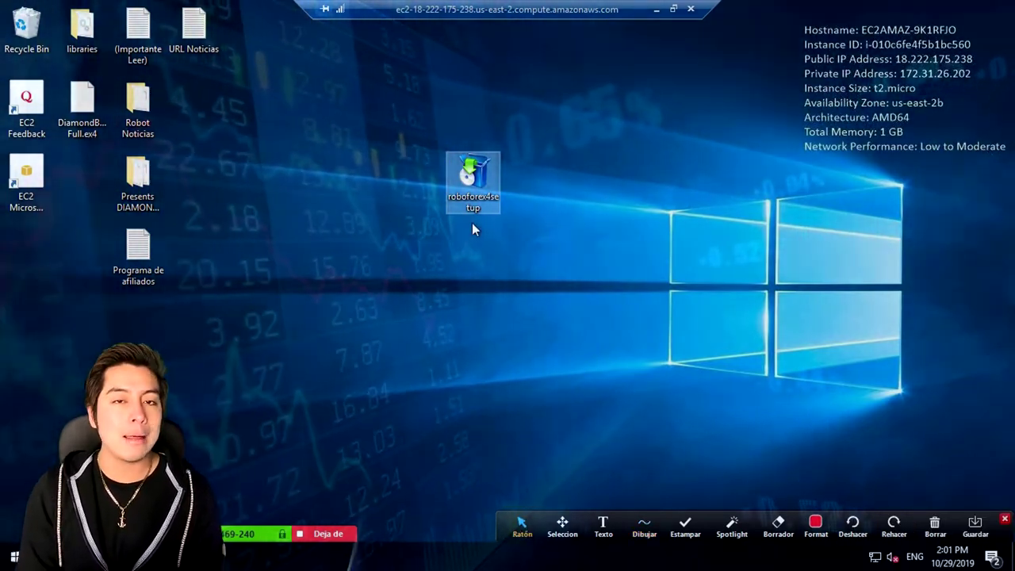
# - Run roboforex4setup on the remote desktop, accept the license agreement, and complete the RoboForex MetaTrader 4 installation
pyautogui.click(481, 214)
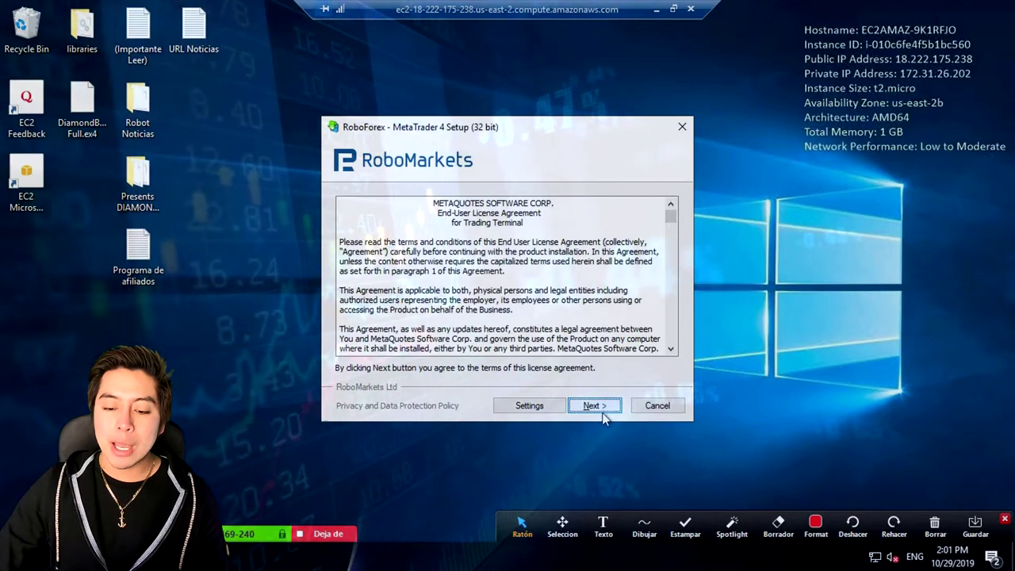
pyautogui.click(610, 409)
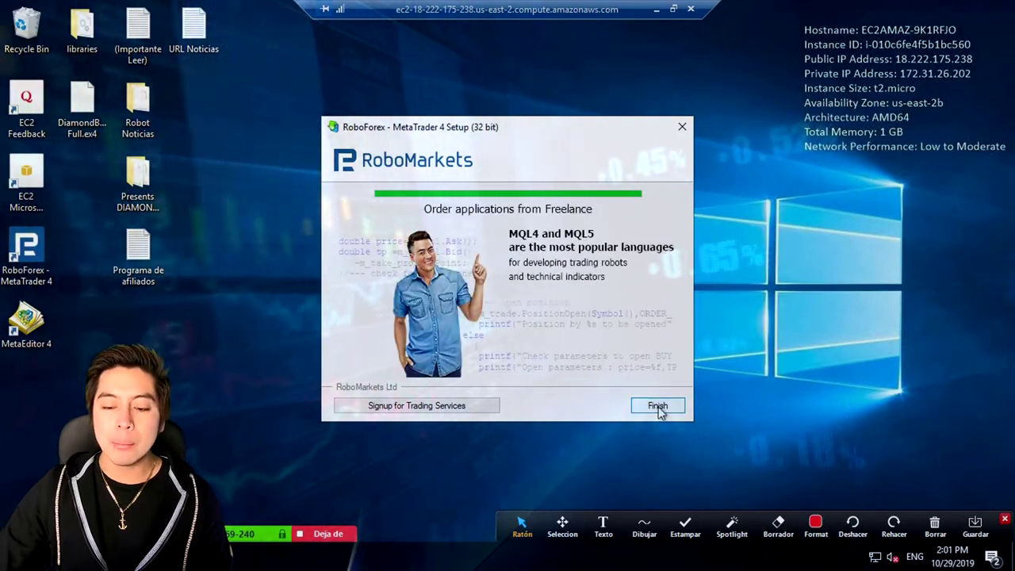
pyautogui.click(657, 406)
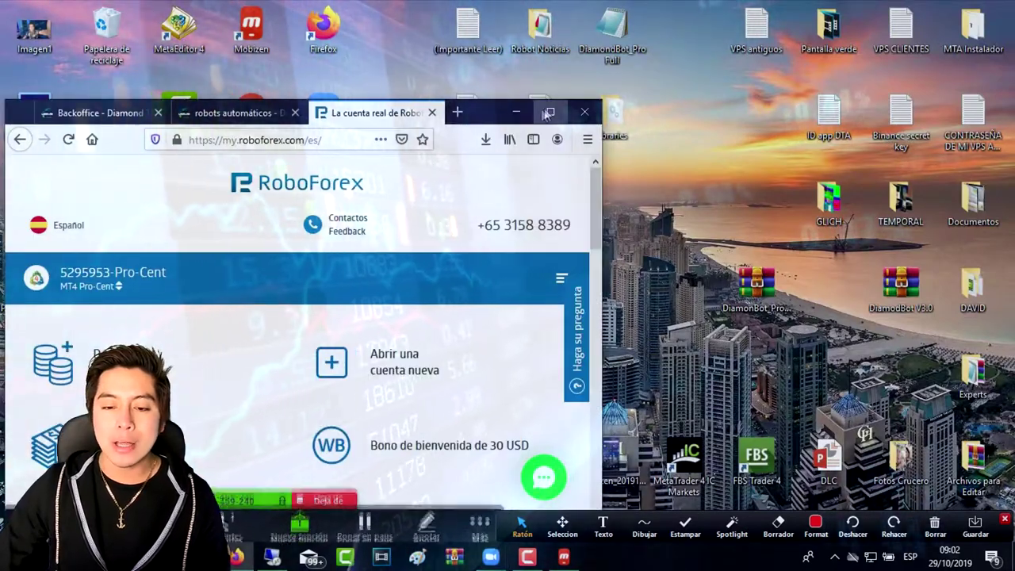
# - Maximize the local RoboForex member area, mark the account type MT4 Pro-Cent in the account details with freehand drawings, and clear all drawings
pyautogui.click(548, 112)
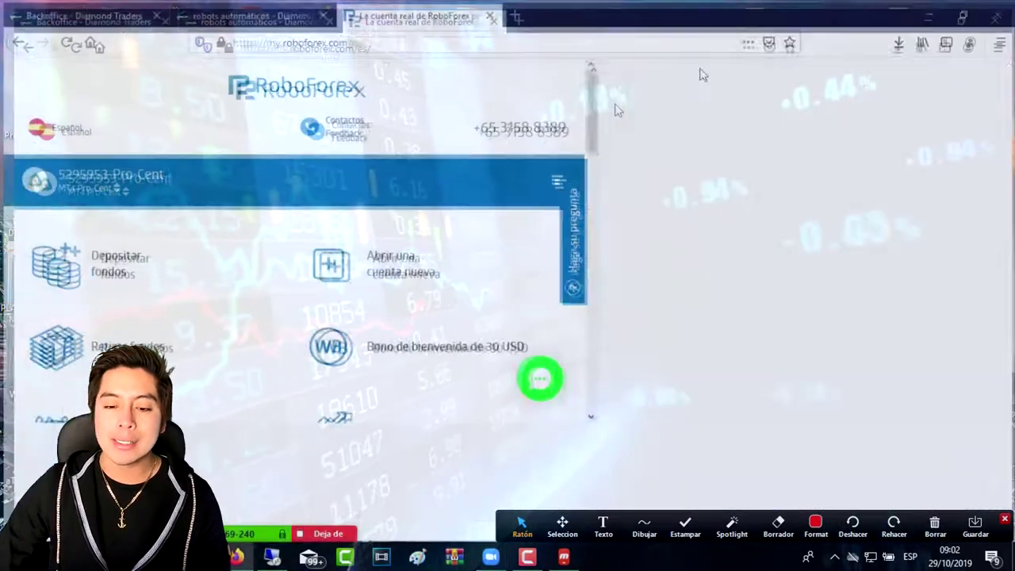
pyautogui.scroll(-3, 743, 294)
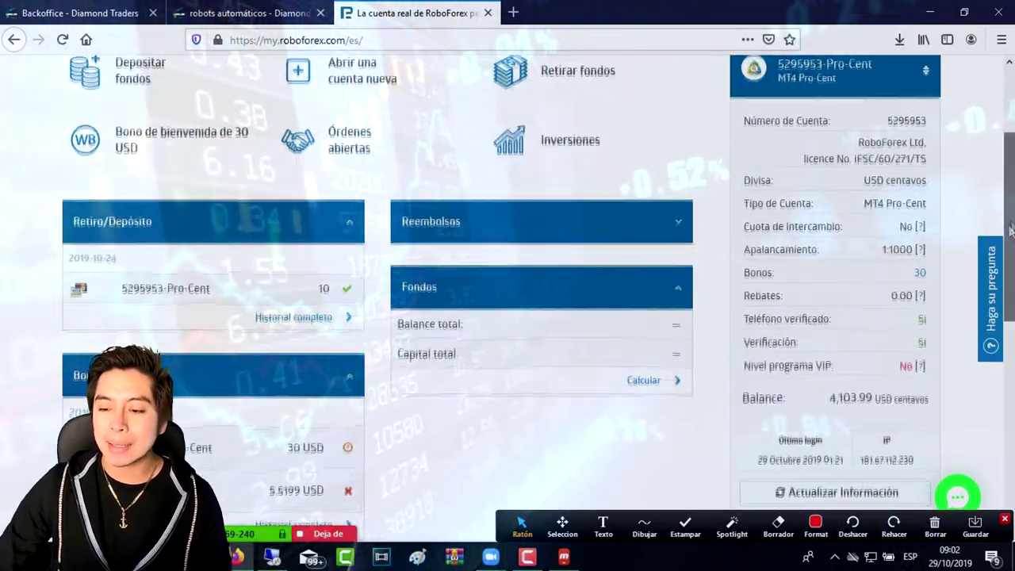
pyautogui.click(643, 525)
pyautogui.click(640, 489)
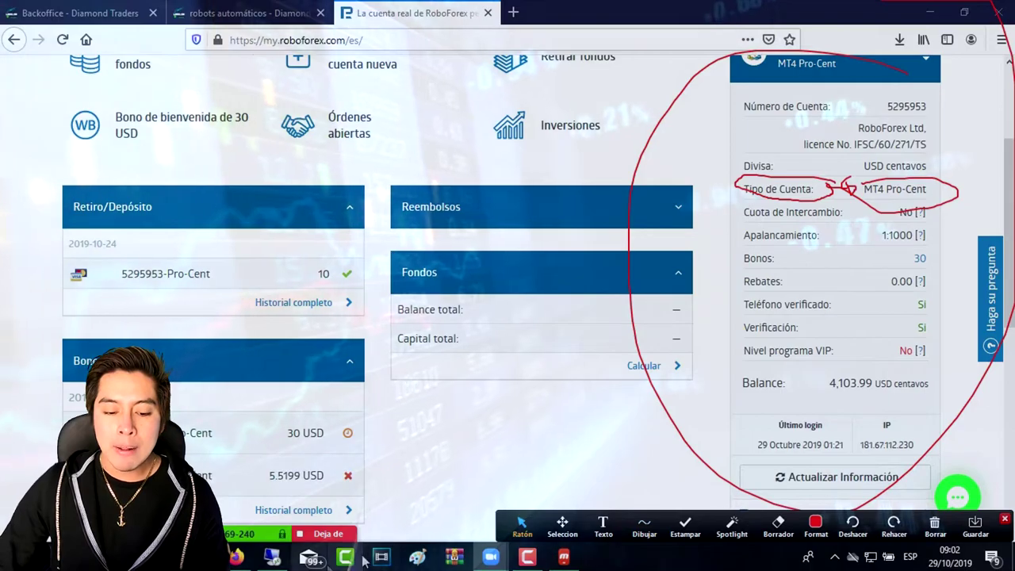
pyautogui.click(934, 524)
pyautogui.click(927, 512)
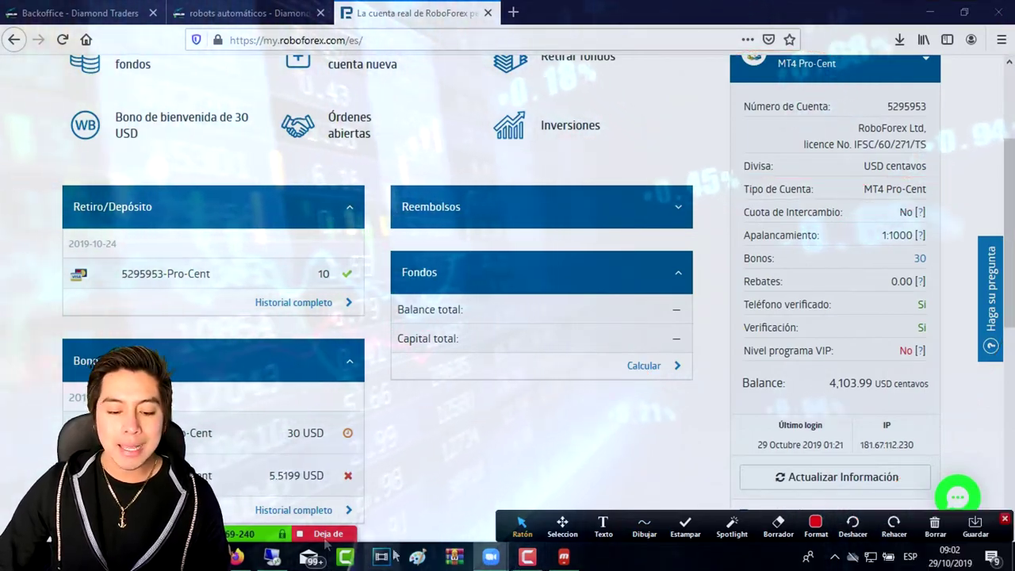
# - Return to MetaTrader 4 on the Amazon remote desktop and choose RoboForex-ProCent as the trading server
pyautogui.click(272, 558)
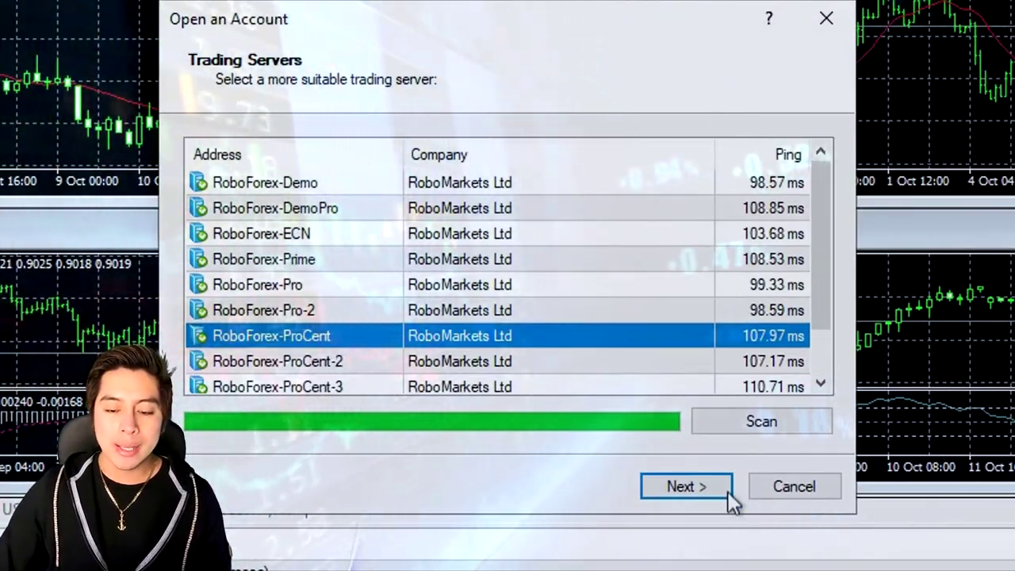
pyautogui.click(688, 492)
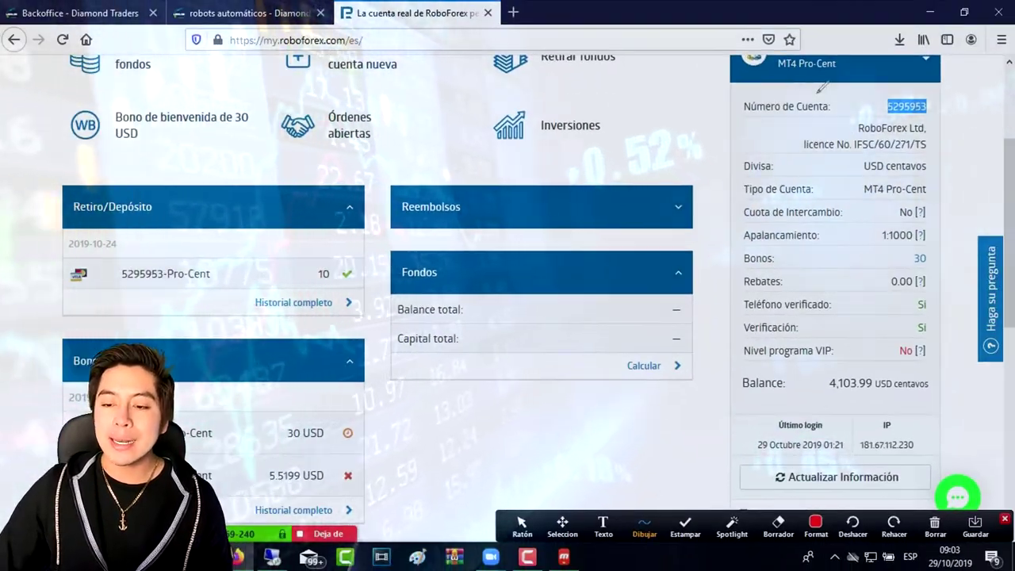
# - Mark the Número de Cuenta entry on the local RoboForex page with a freehand circle and arrow, and clear all drawings
pyautogui.moveTo(821, 87)
pyautogui.mouseDown()
pyautogui.moveTo(761, 119)
pyautogui.moveTo(881, 81)
pyautogui.mouseUp()
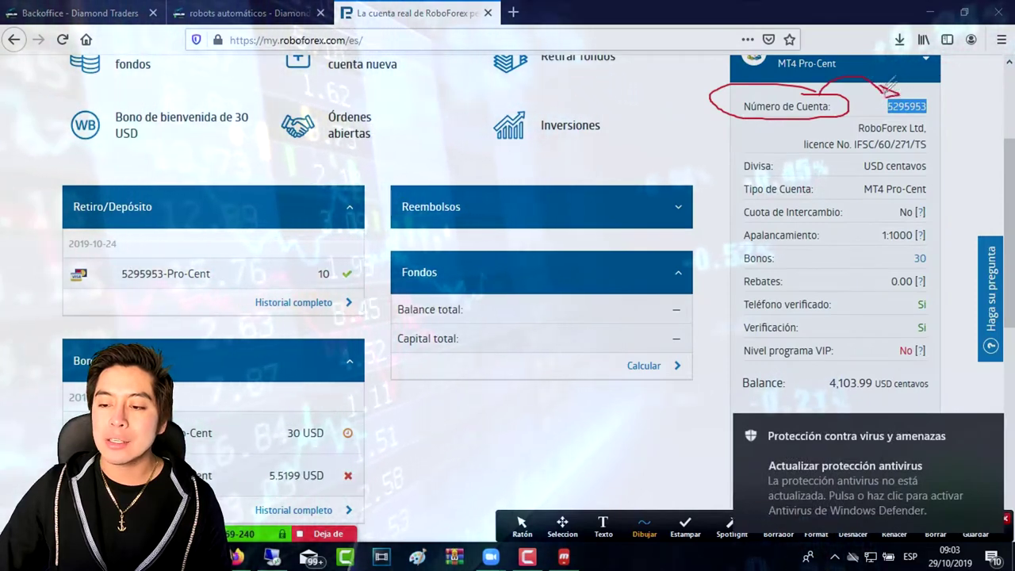
pyautogui.click(935, 524)
pyautogui.click(931, 515)
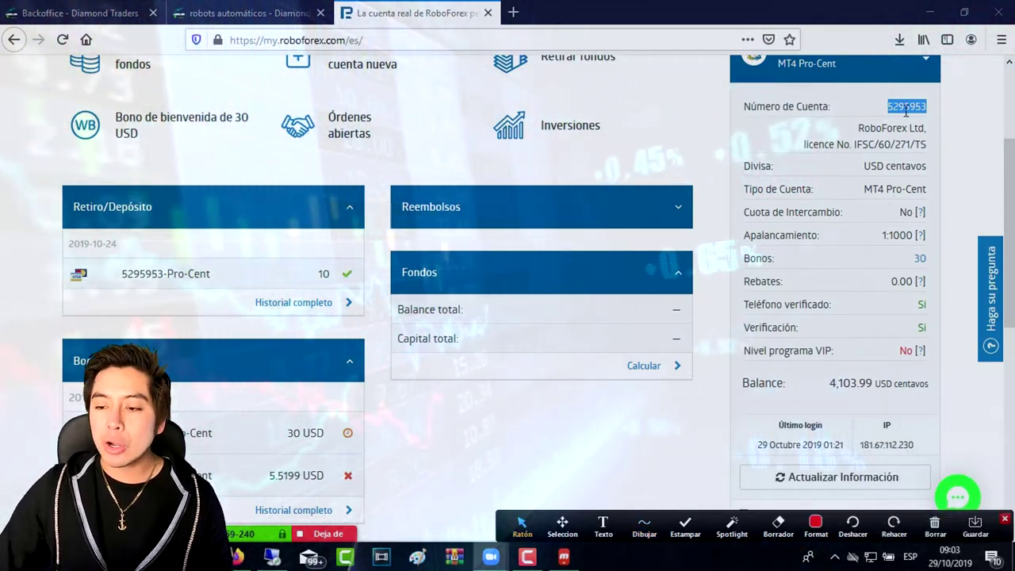
# - Log in to the existing trade account in the remote MetaTrader 4 using the account number copied from the RoboForex page and the account password
pyautogui.rightClick(906, 106)
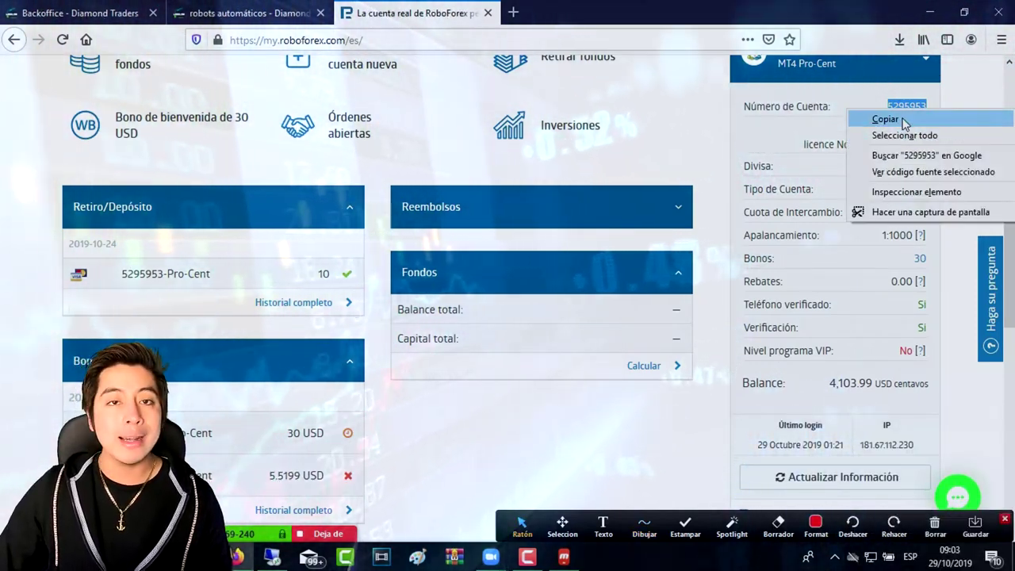
pyautogui.click(885, 119)
pyautogui.click(270, 558)
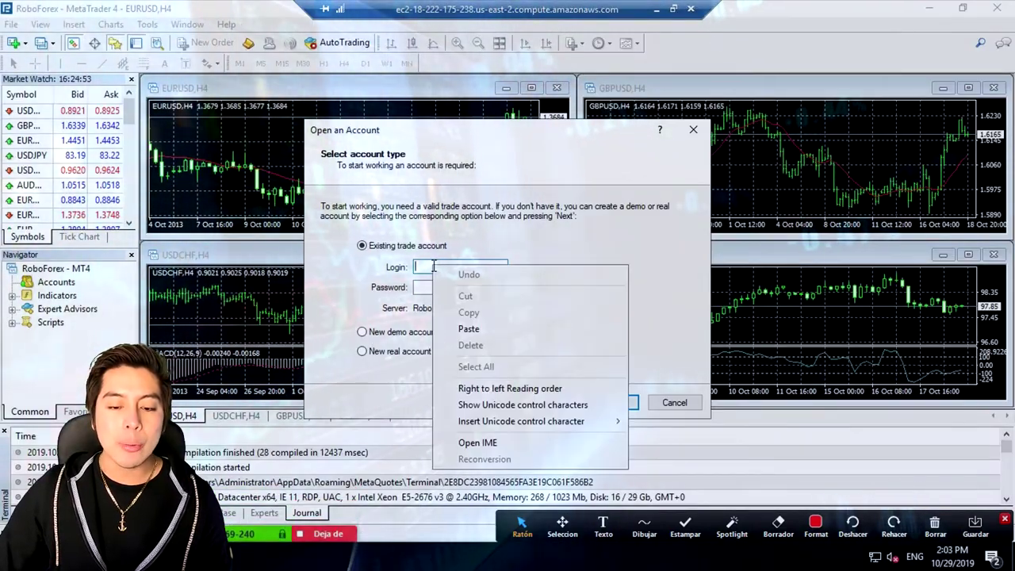
pyautogui.click(468, 329)
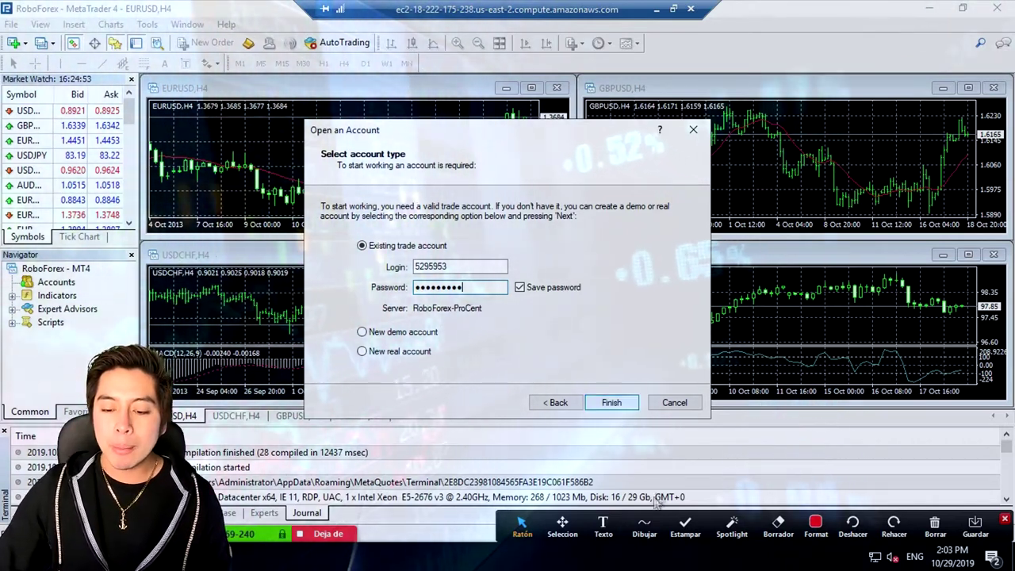
pyautogui.click(644, 525)
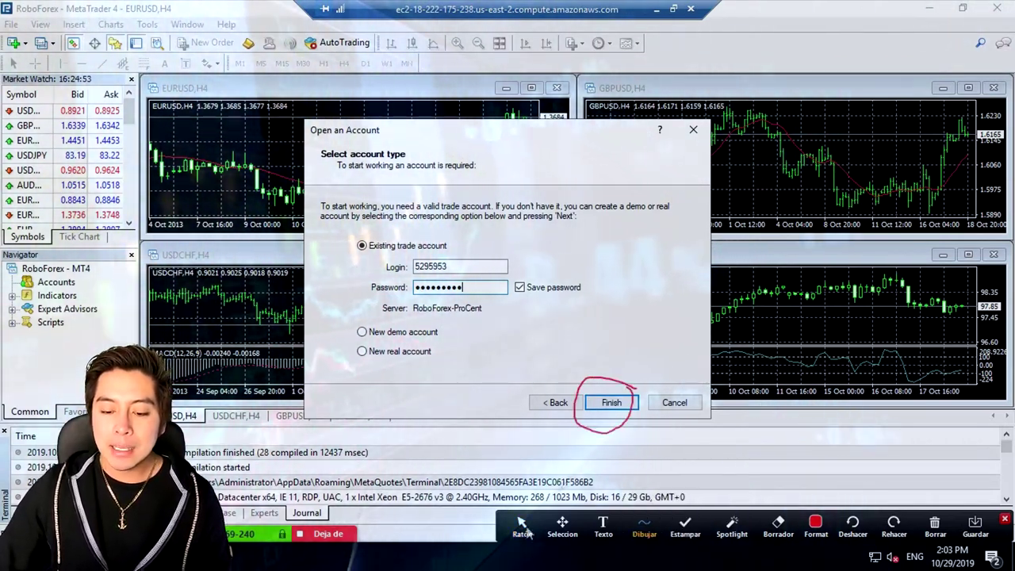
pyautogui.click(610, 403)
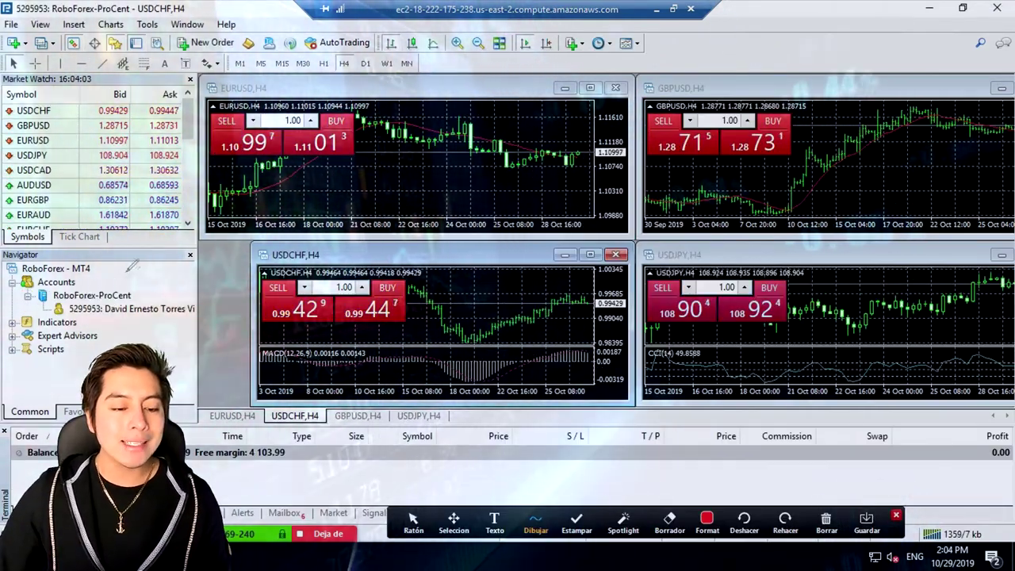
# - Mark the connected account in the Navigator with a freehand circle and arrow, clear the drawings, and minimize MetaTrader 4
pyautogui.moveTo(193, 273)
pyautogui.mouseDown()
pyautogui.moveTo(208, 336)
pyautogui.moveTo(35, 313)
pyautogui.moveTo(186, 266)
pyautogui.moveTo(264, 119)
pyautogui.mouseUp()
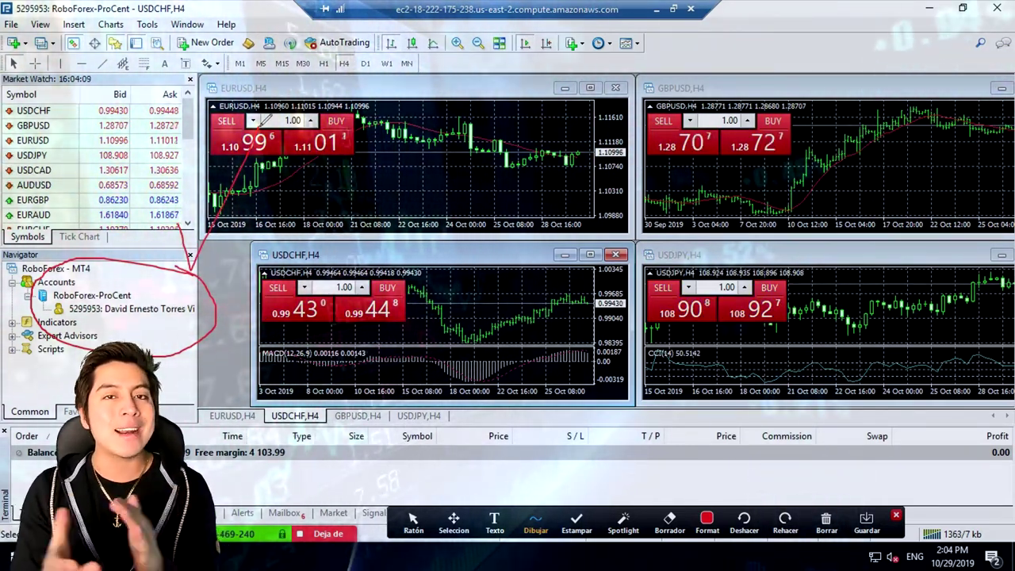
pyautogui.click(413, 521)
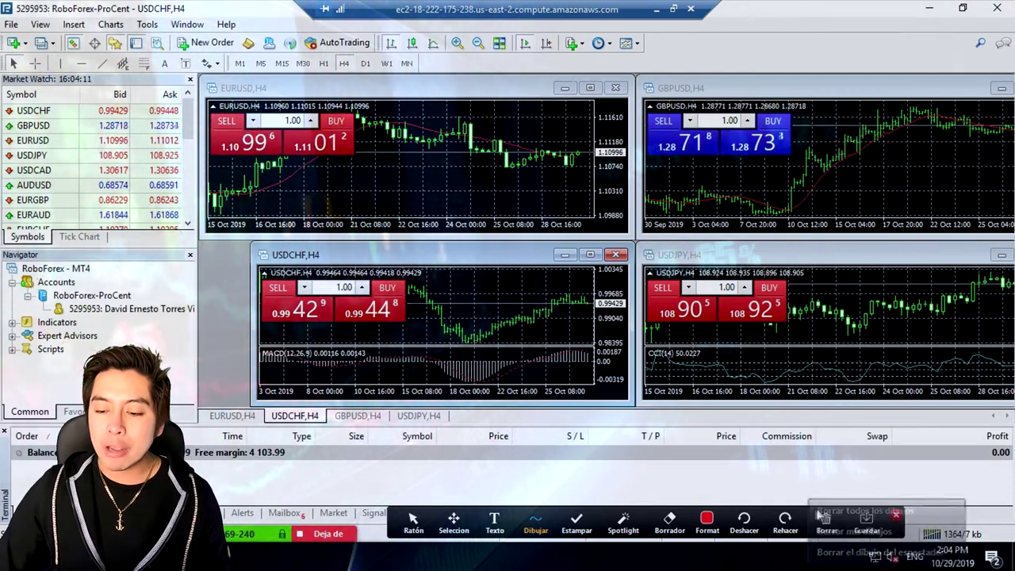
pyautogui.click(932, 12)
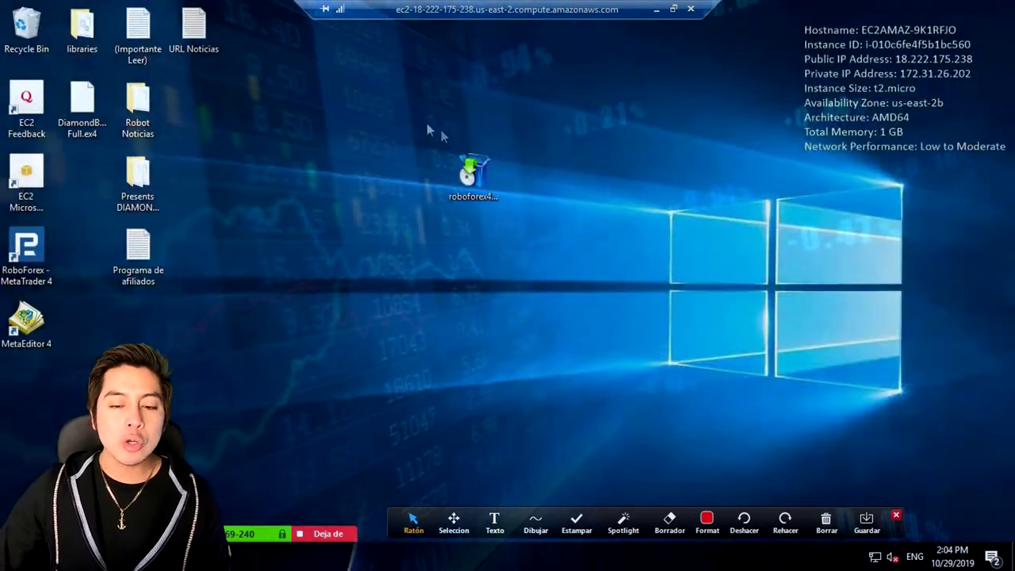
# - Arrange the desktop files: roboforex4setup below MetaEditor 4, Programa de afiliados below DiamondBot_Pro Full.ex4, and URL Noticias alone in the open area
pyautogui.moveTo(470, 171); pyautogui.dragTo(22, 402)
pyautogui.moveTo(138, 252); pyautogui.dragTo(83, 183)
pyautogui.moveTo(212, 36); pyautogui.dragTo(490, 255)
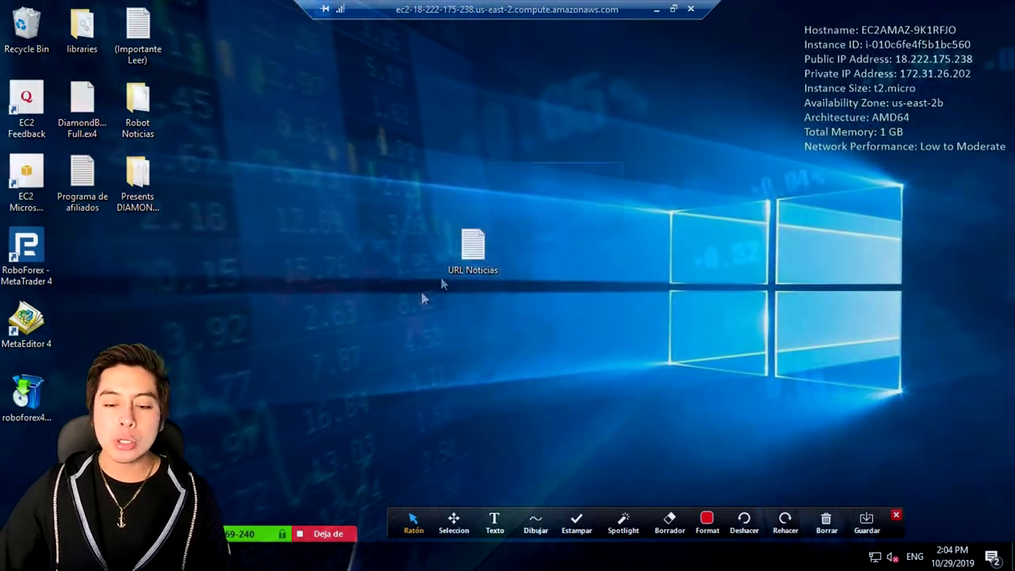
pyautogui.moveTo(524, 194); pyautogui.dragTo(366, 349)
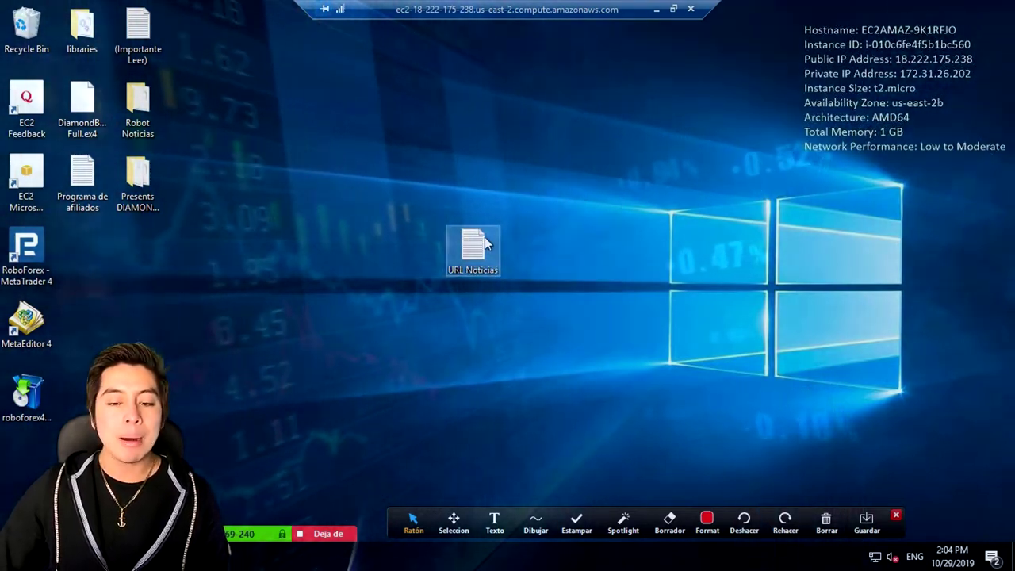
pyautogui.doubleClick(480, 246)
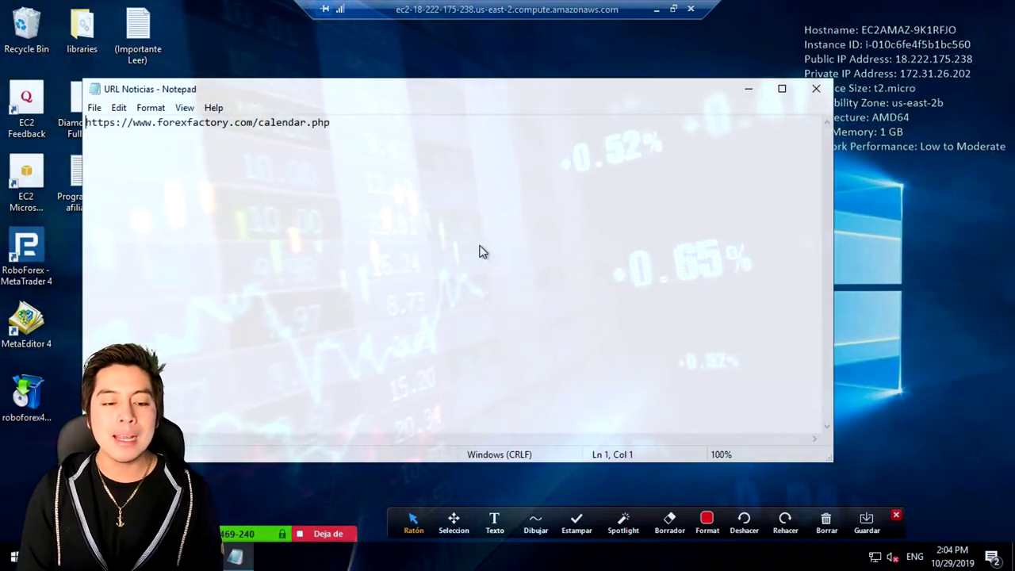
pyautogui.moveTo(331, 122); pyautogui.dragTo(85, 122)
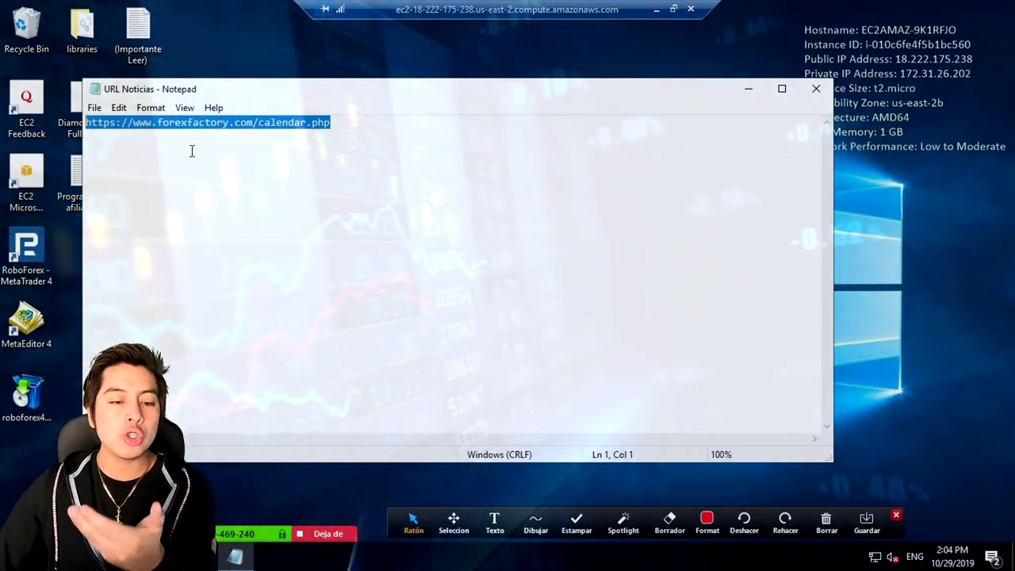
pyautogui.rightClick(241, 130)
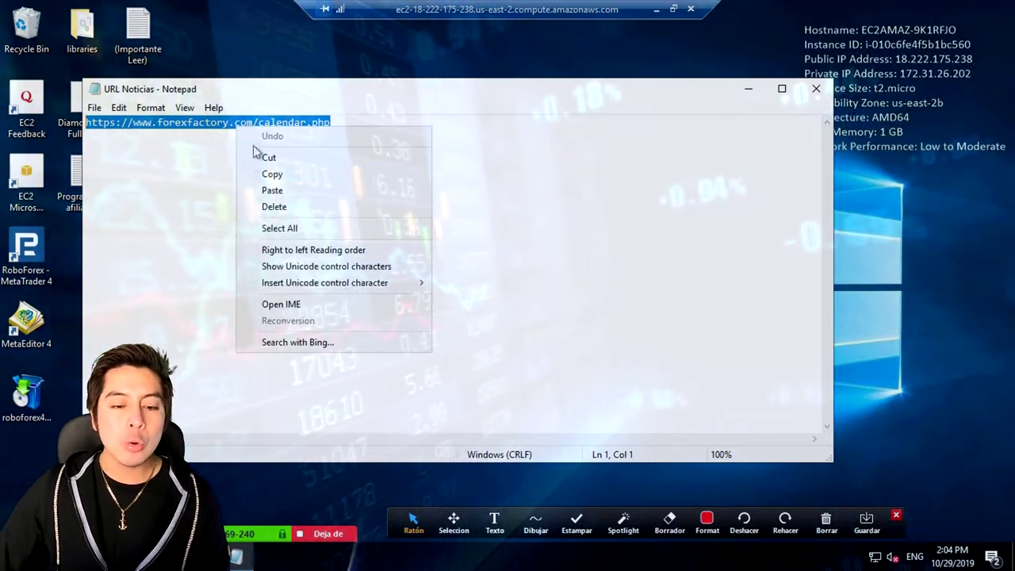
pyautogui.click(288, 176)
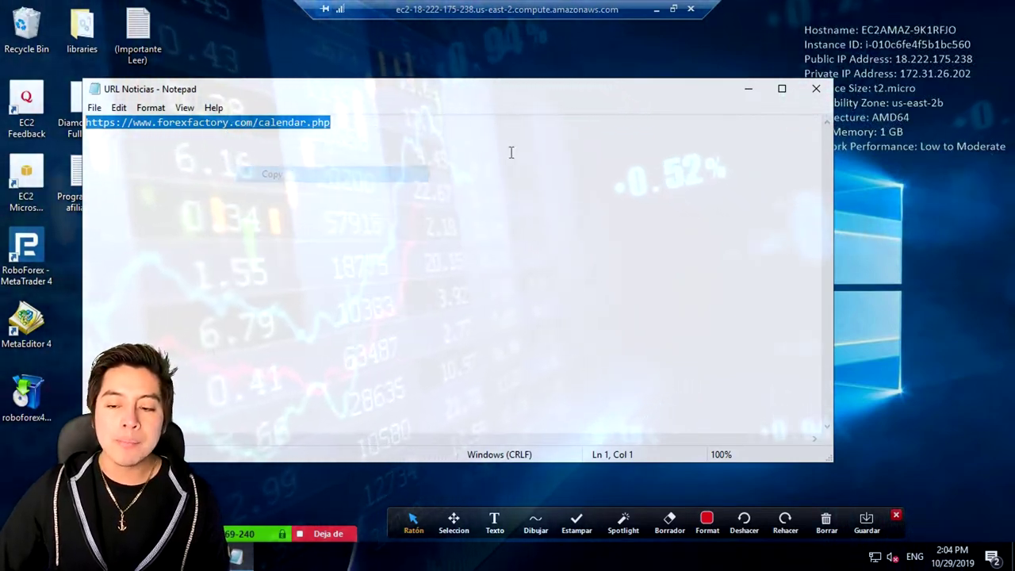
pyautogui.click(816, 88)
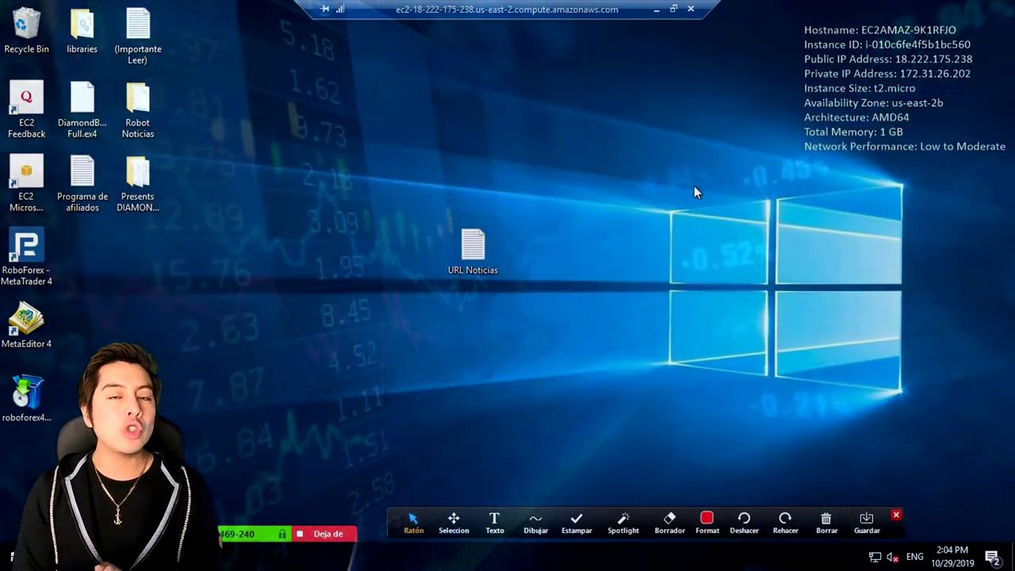
# - Switch to the remote MetaTrader 4 and tile its four chart windows evenly
pyautogui.hotkey('alt', 'Tab')
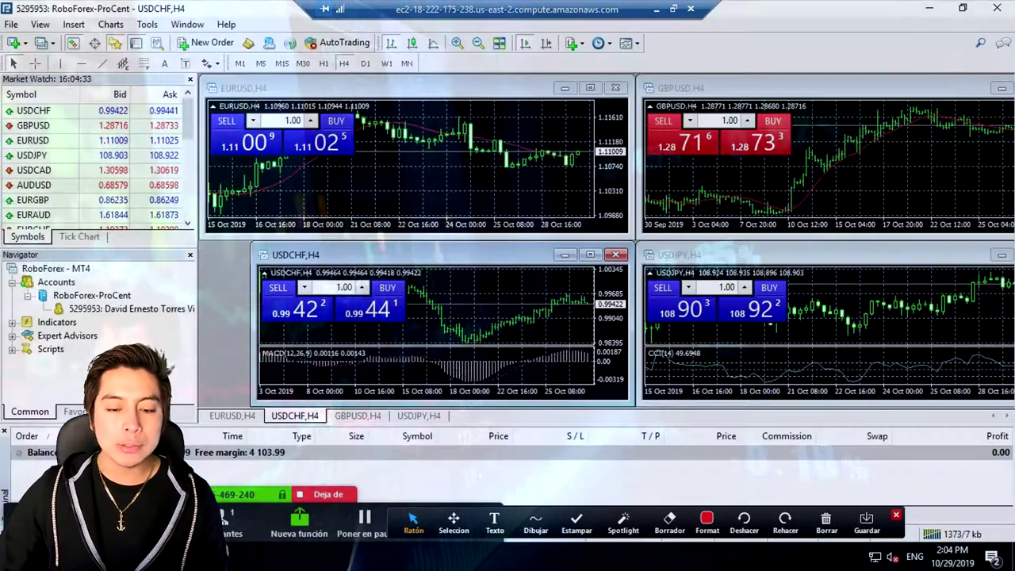
pyautogui.click(314, 181)
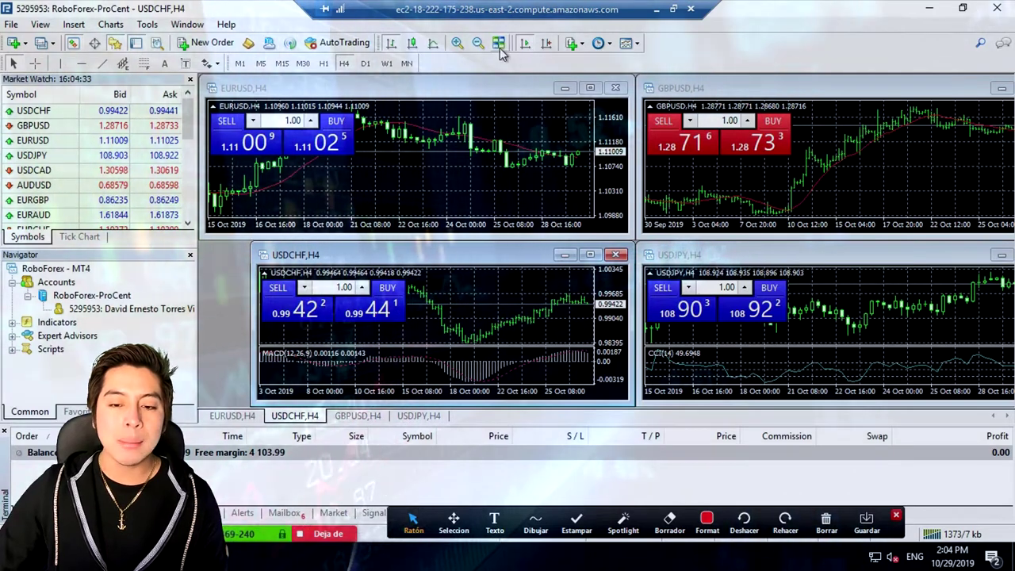
pyautogui.click(499, 44)
# - Circle the word Tools in red with the freehand drawing tool, and open MetaTrader's Options dialog
pyautogui.click(535, 523)
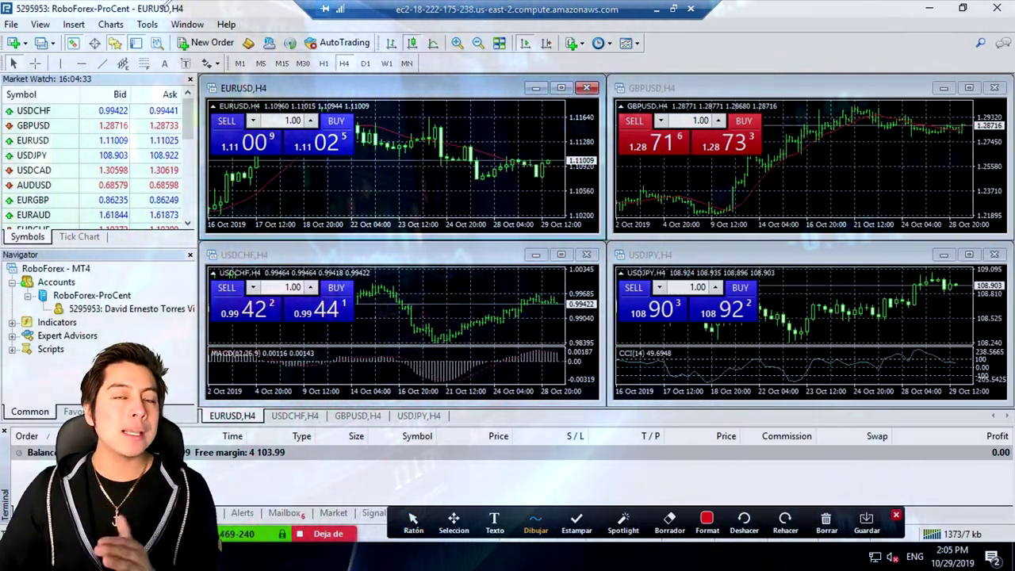
pyautogui.moveTo(166, 11)
pyautogui.mouseDown()
pyautogui.moveTo(133, 22)
pyautogui.moveTo(147, 48)
pyautogui.moveTo(180, 36)
pyautogui.moveTo(163, 12)
pyautogui.mouseUp()
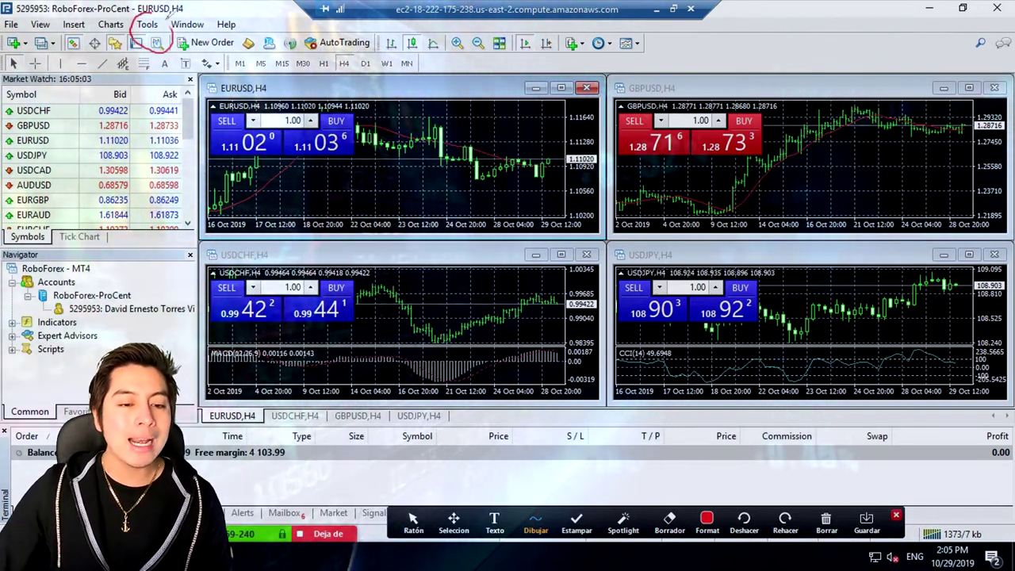
pyautogui.click(413, 523)
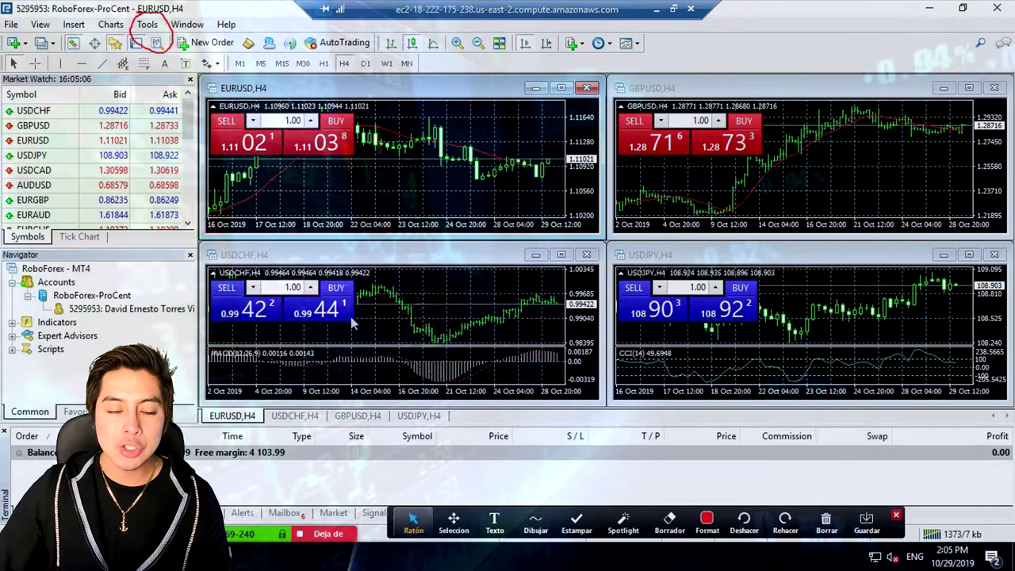
pyautogui.click(148, 25)
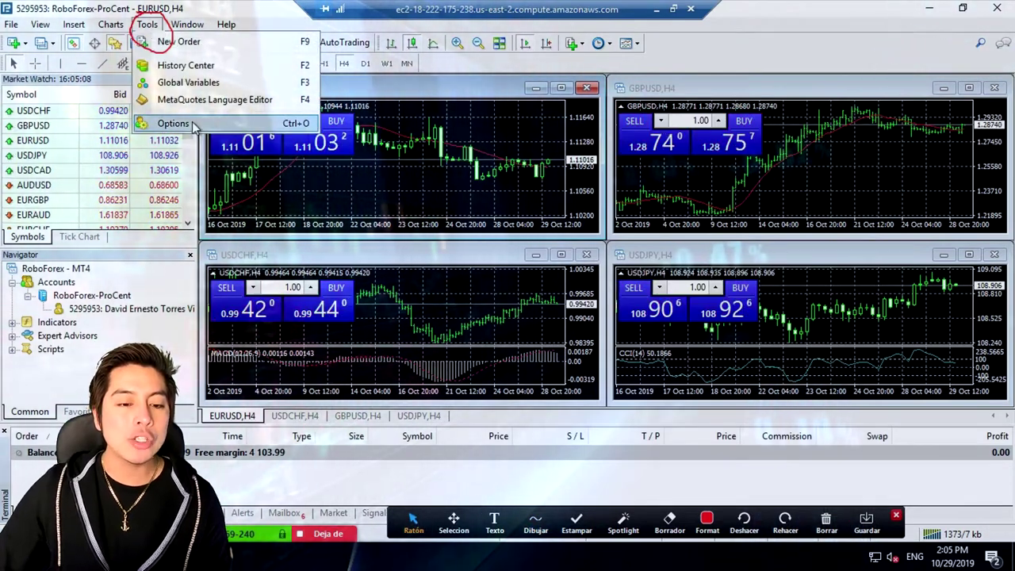
pyautogui.click(176, 123)
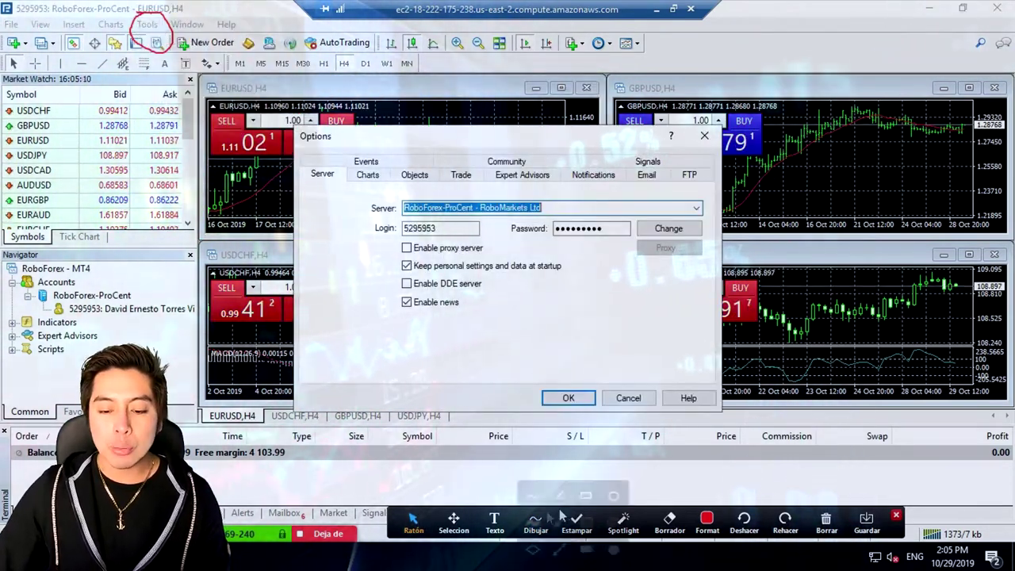
# - Mark Expert Advisors in the Options dialog with a freehand drawing, clear all drawings, and show the Expert Advisors settings
pyautogui.click(535, 519)
pyautogui.click(536, 496)
pyautogui.moveTo(547, 165)
pyautogui.mouseDown()
pyautogui.moveTo(501, 165)
pyautogui.moveTo(492, 184)
pyautogui.moveTo(545, 184)
pyautogui.moveTo(568, 119)
pyautogui.mouseUp()
pyautogui.click(826, 519)
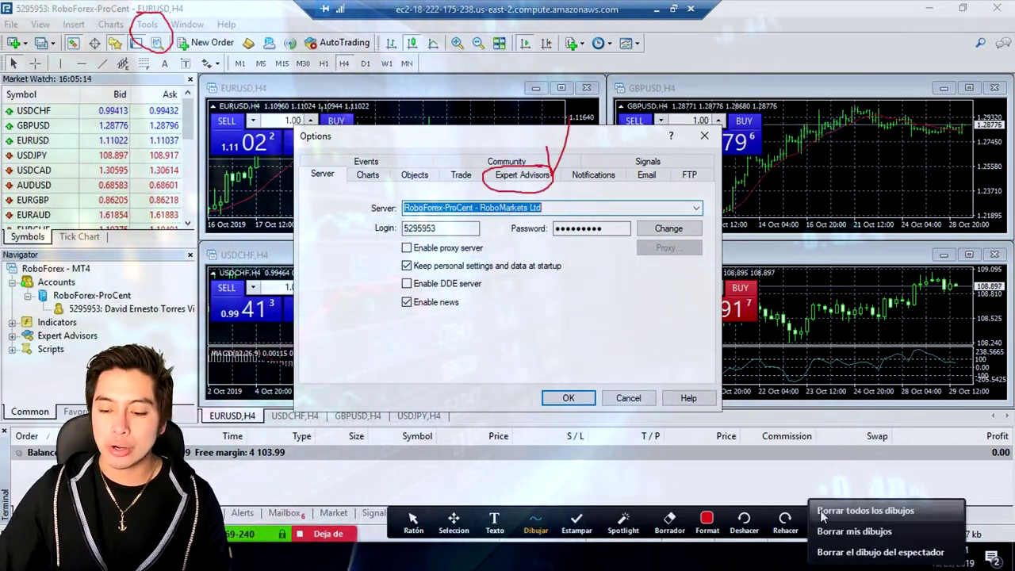
pyautogui.click(872, 512)
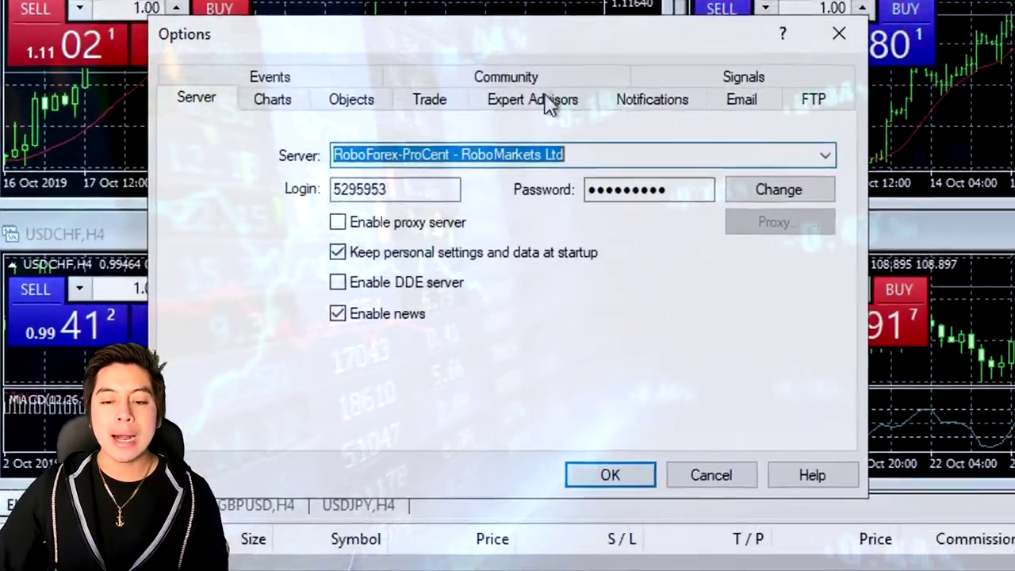
pyautogui.click(547, 103)
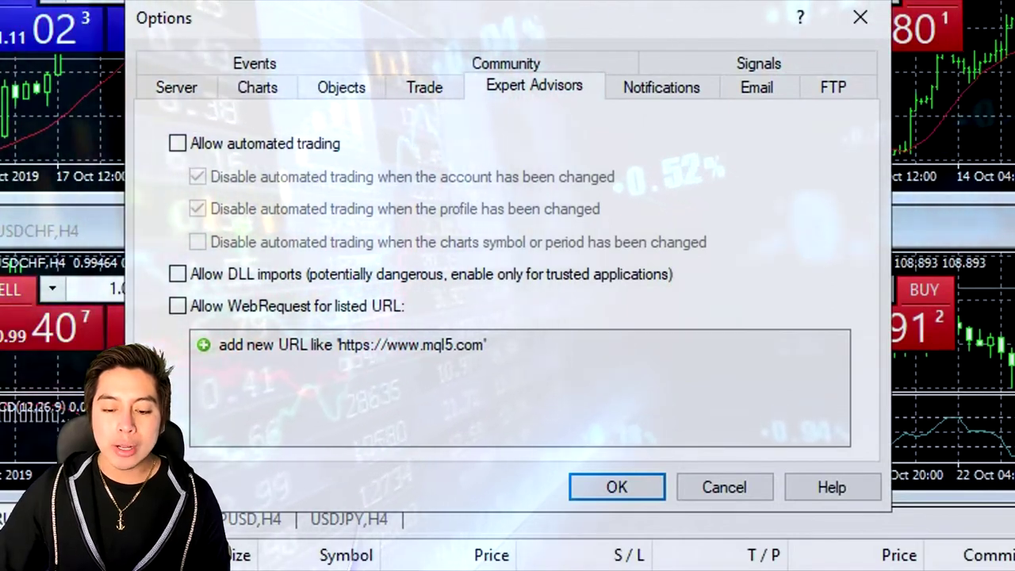
# - Draw red check marks over the automated trading, DLL imports and WebRequest options, and clear the drawings
pyautogui.moveTo(169, 118); pyautogui.dragTo(233, 43)
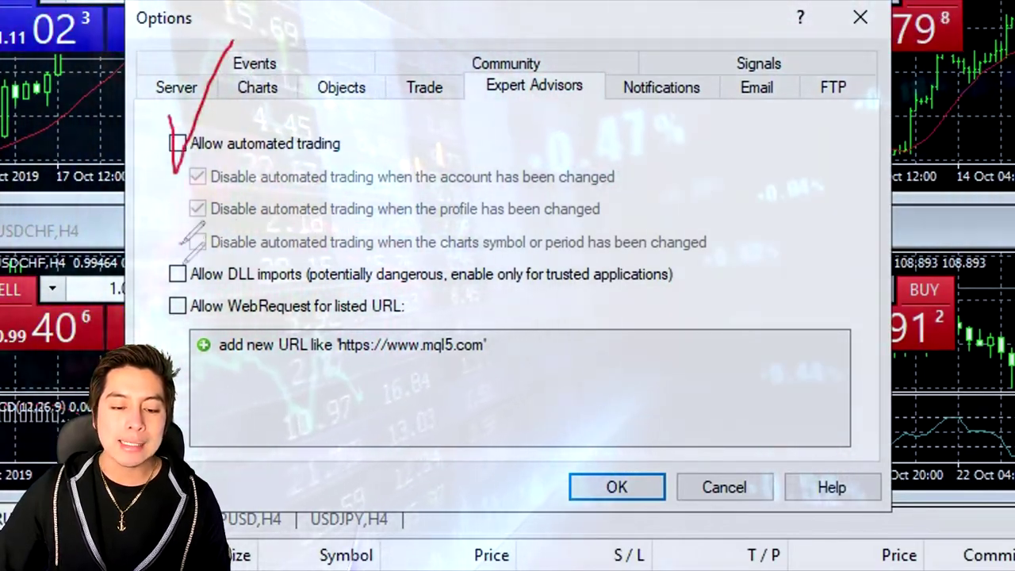
pyautogui.moveTo(181, 245); pyautogui.dragTo(256, 165)
pyautogui.moveTo(171, 299); pyautogui.dragTo(262, 212)
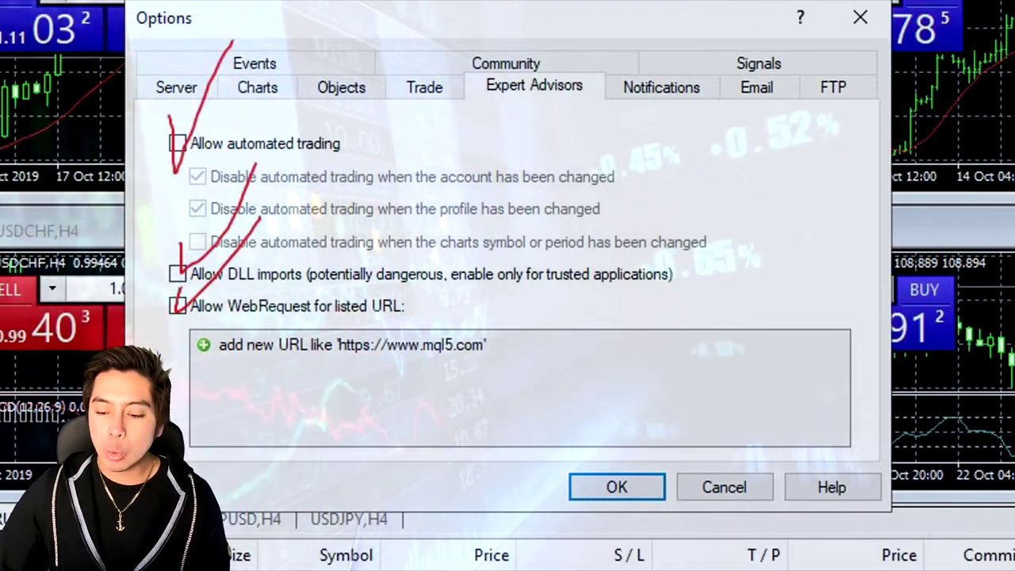
pyautogui.press('Escape')
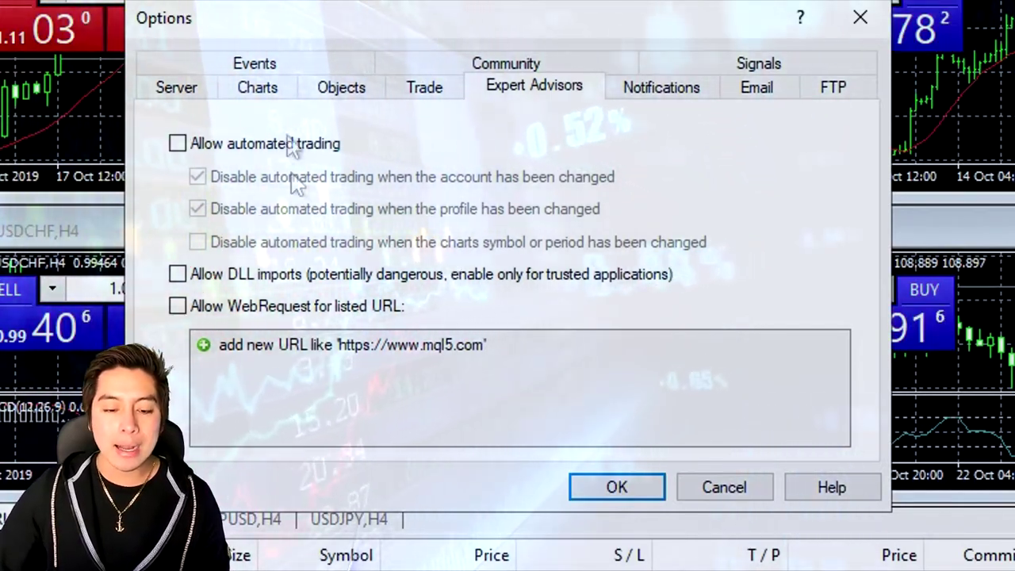
# - Enable Allow automated trading, Allow DLL imports and Allow WebRequest for listed URL
pyautogui.click(177, 143)
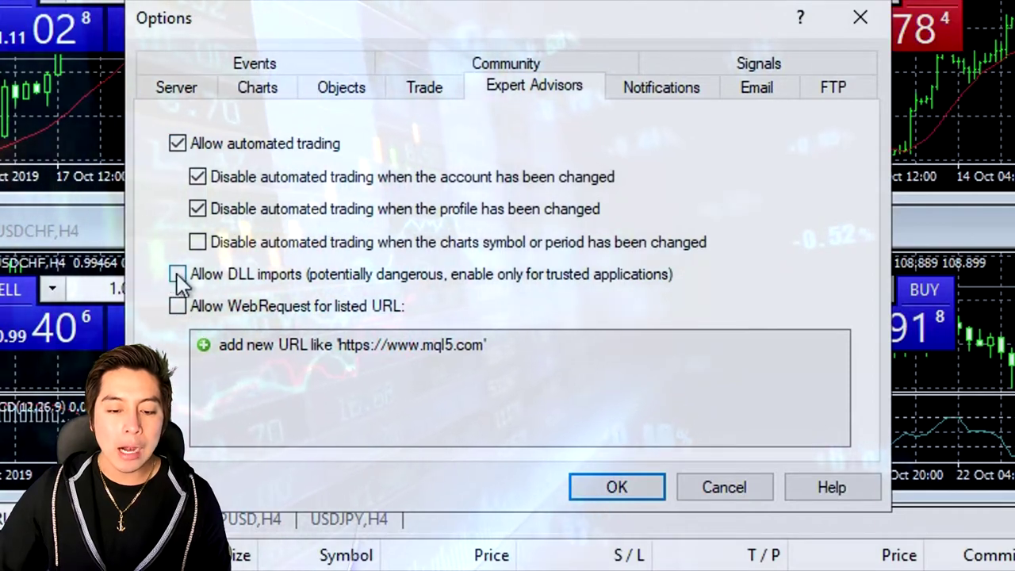
pyautogui.click(177, 273)
pyautogui.click(176, 306)
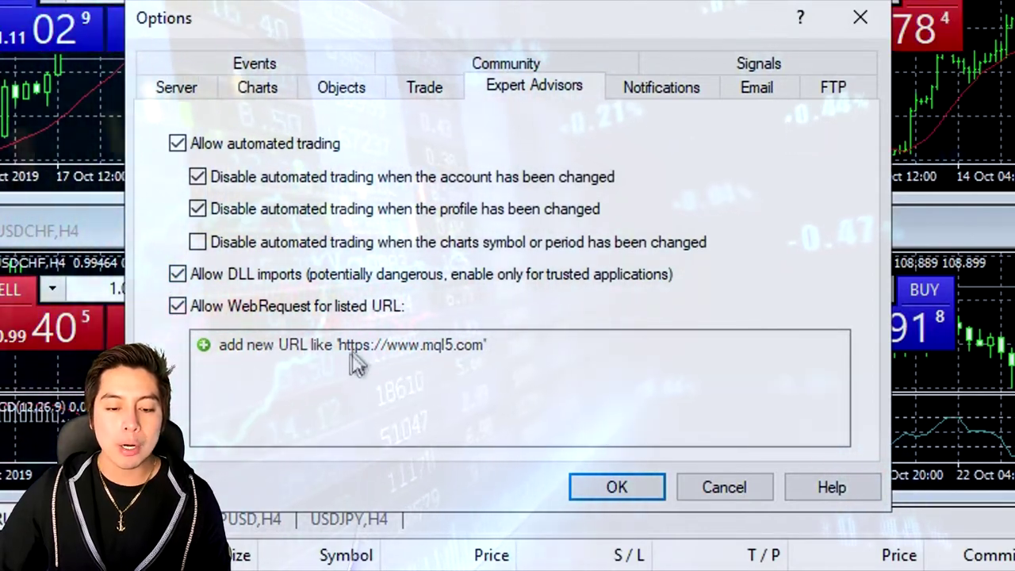
pyautogui.moveTo(544, 337)
pyautogui.mouseDown()
pyautogui.moveTo(462, 315)
pyautogui.moveTo(147, 339)
pyautogui.moveTo(273, 401)
pyautogui.moveTo(486, 406)
pyautogui.moveTo(562, 332)
pyautogui.mouseUp()
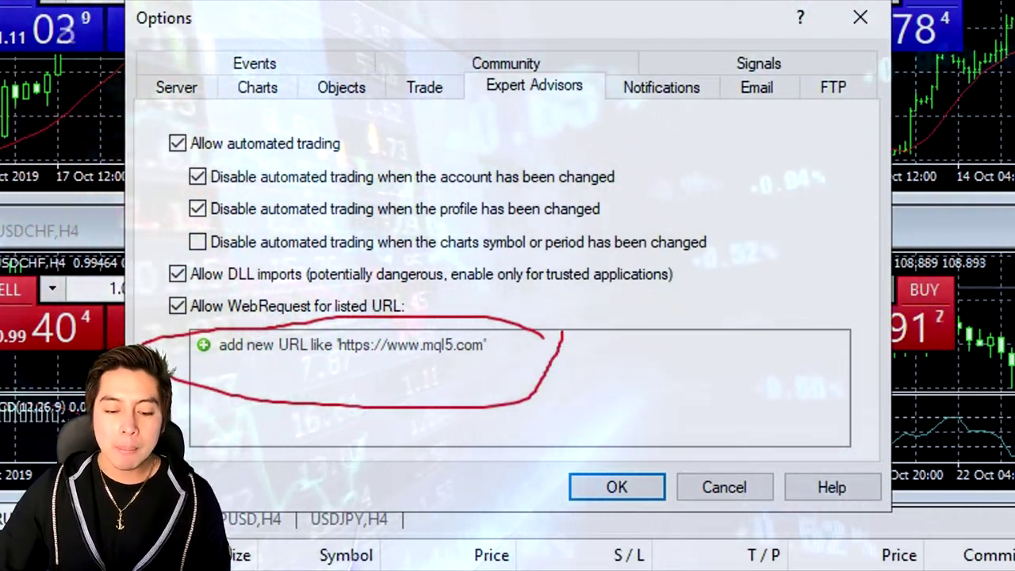
pyautogui.click(292, 352)
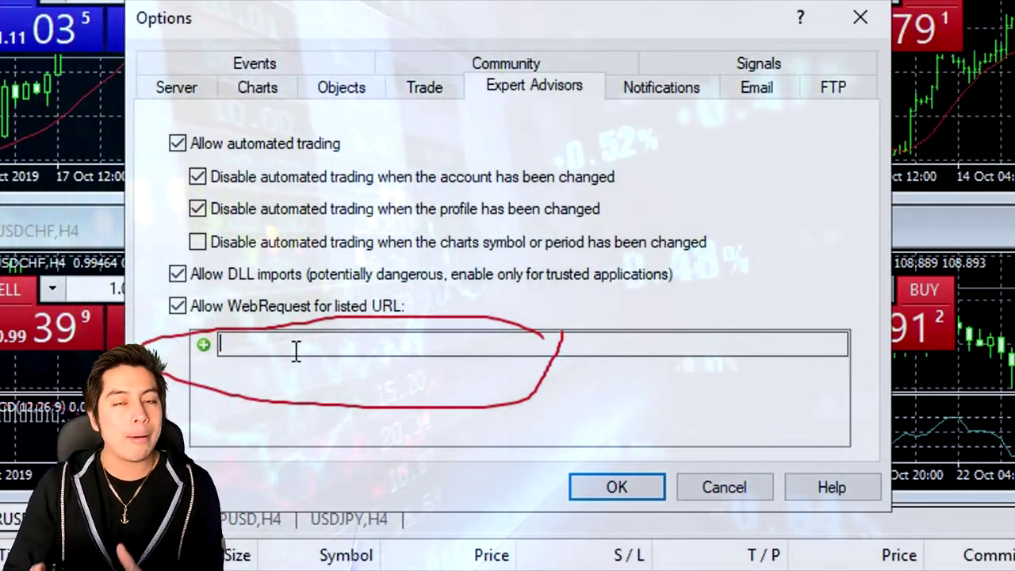
pyautogui.rightClick(296, 351)
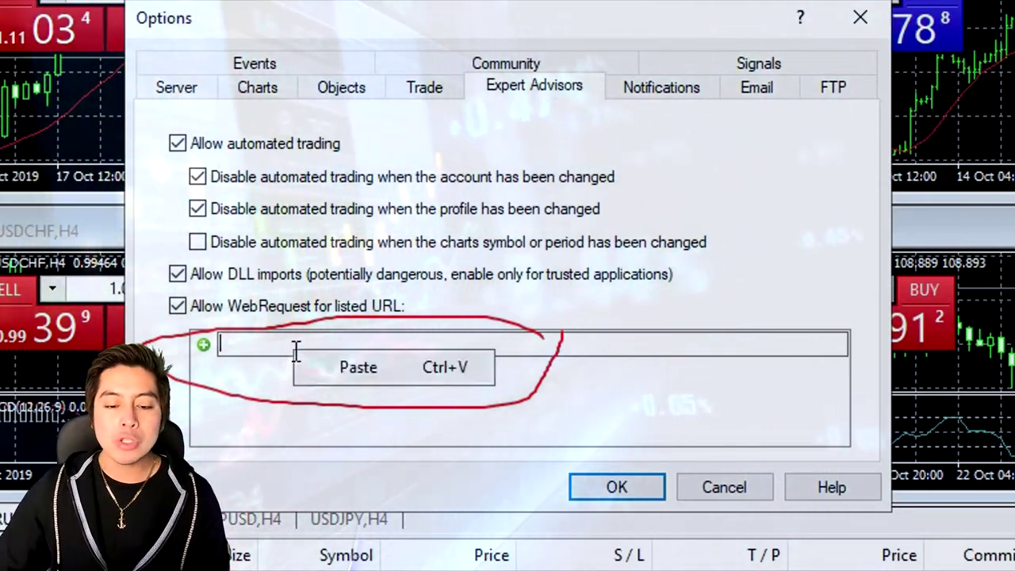
pyautogui.click(396, 373)
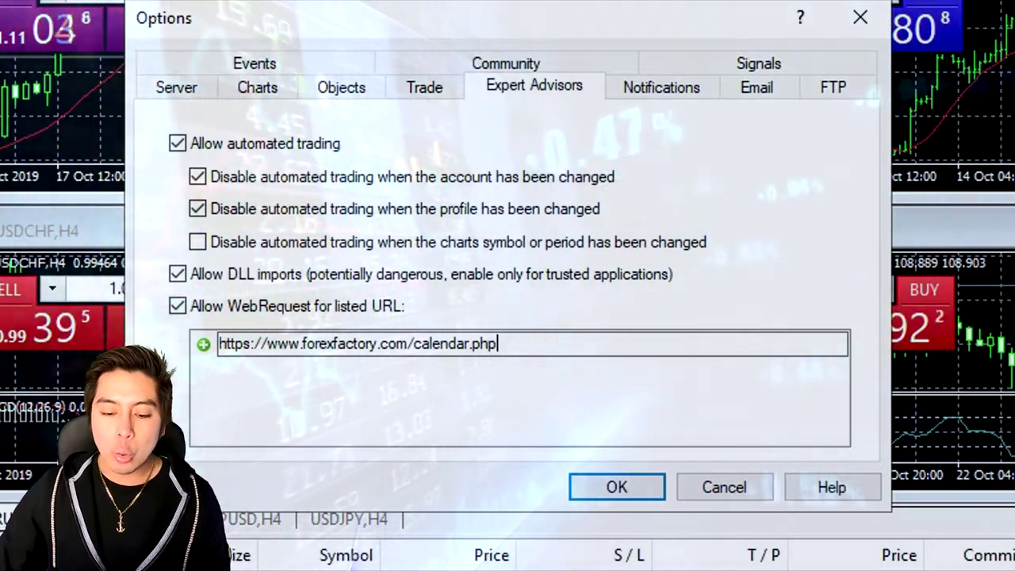
# - Mark OK with a freehand circle, apply the Expert Advisors options, and clear the drawings
pyautogui.moveTo(669, 431)
pyautogui.mouseDown()
pyautogui.moveTo(526, 464)
pyautogui.moveTo(658, 536)
pyautogui.mouseUp()
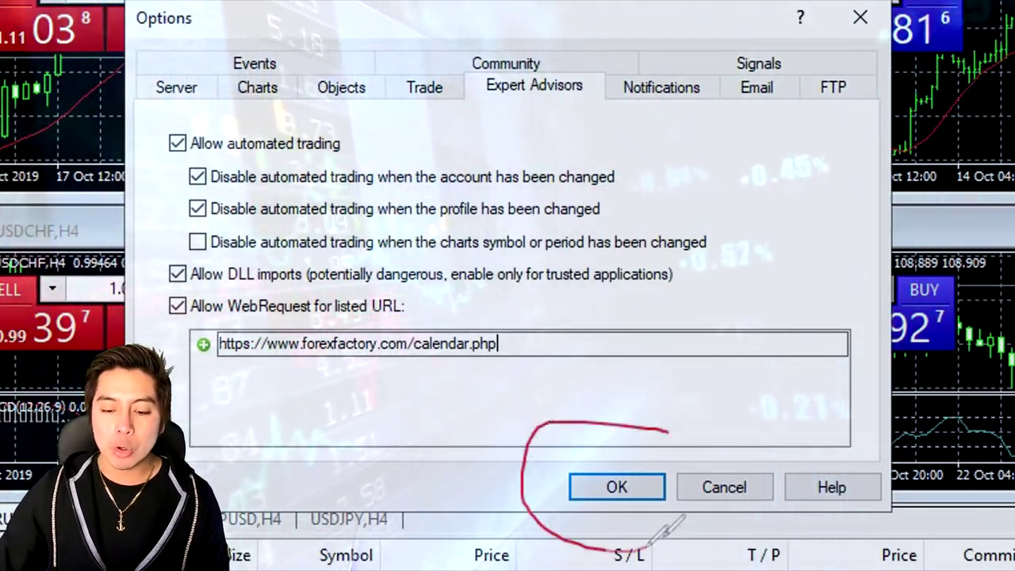
pyautogui.click(612, 489)
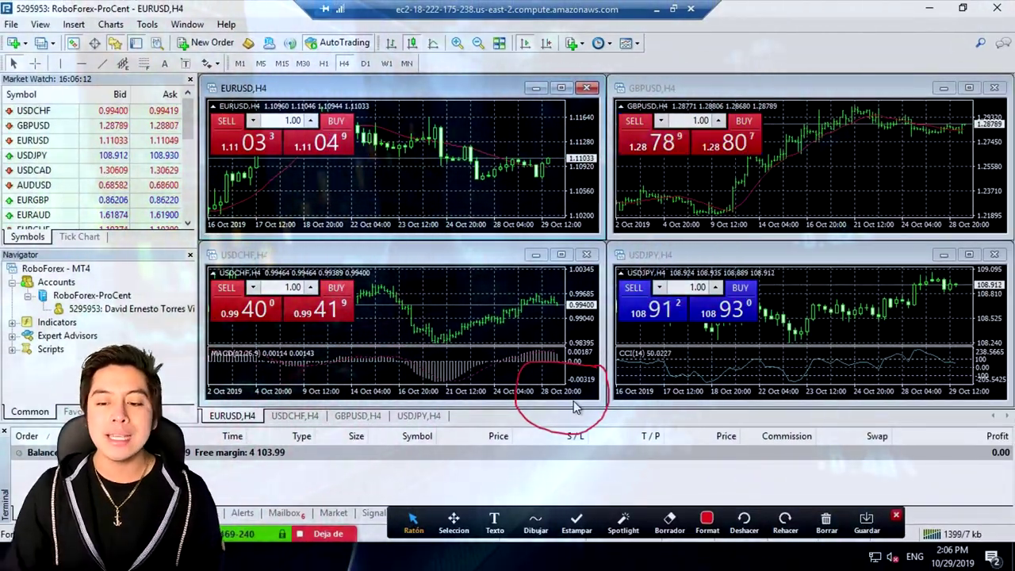
pyautogui.click(826, 520)
# - Circle the word File in red with the freehand drawing tool, and open MetaTrader's data folder
pyautogui.click(576, 519)
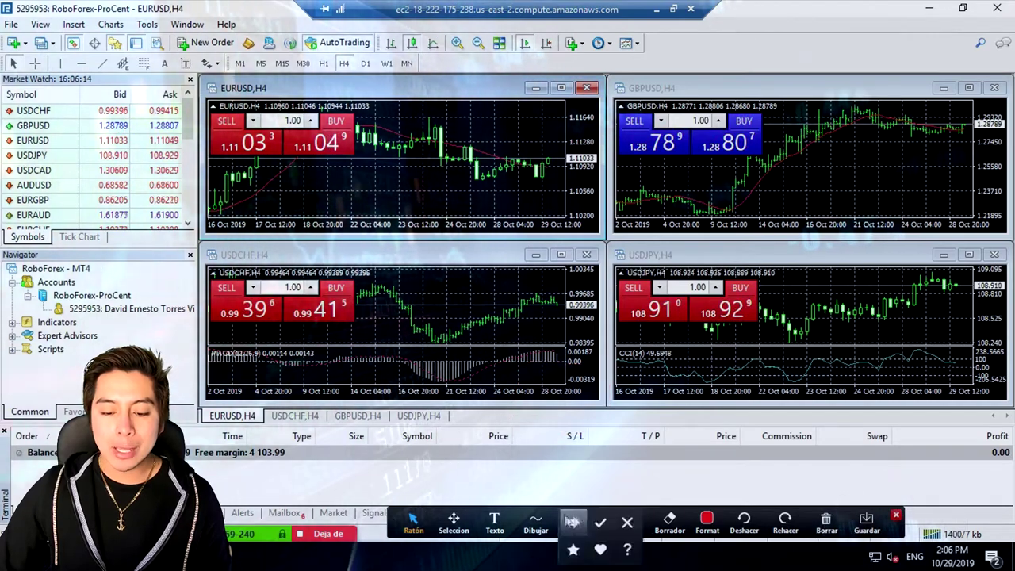
pyautogui.click(535, 519)
pyautogui.click(532, 491)
pyautogui.moveTo(3, 16); pyautogui.dragTo(26, 32)
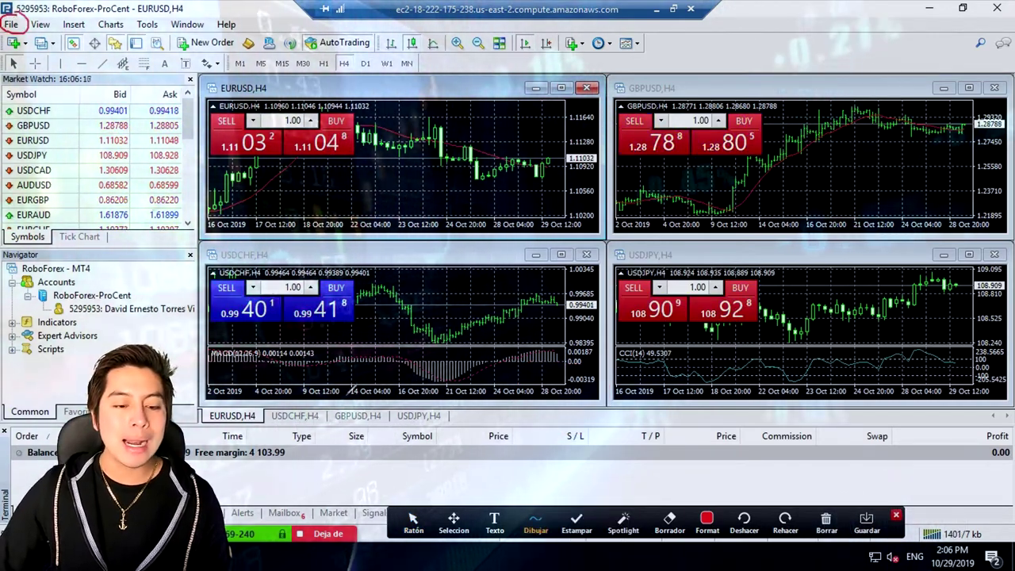
pyautogui.click(11, 25)
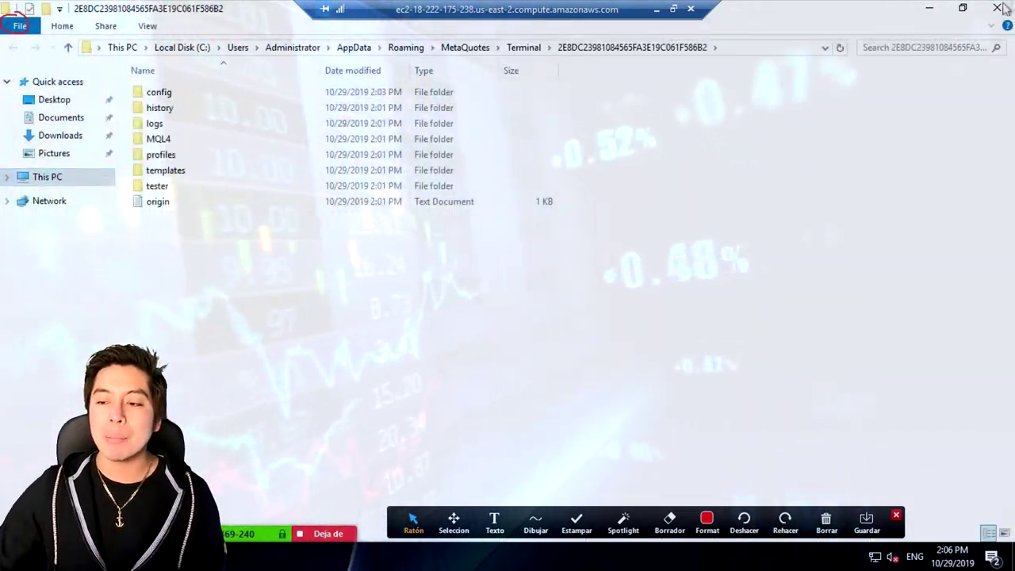
# - Restore the data folder window to a smaller size, minimize MetaTrader 4, and place the folder window clear of the desktop files
pyautogui.click(962, 9)
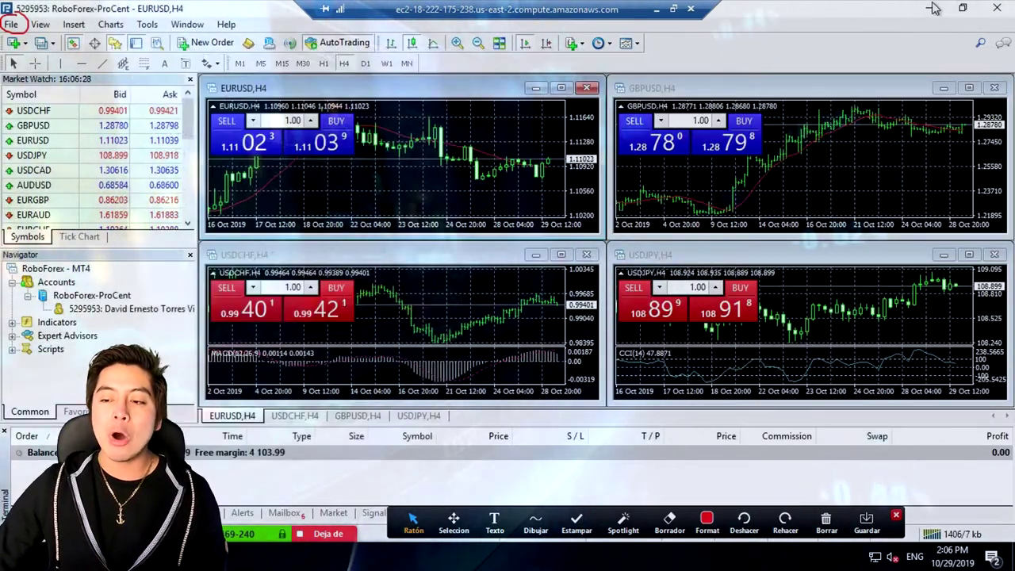
pyautogui.click(930, 10)
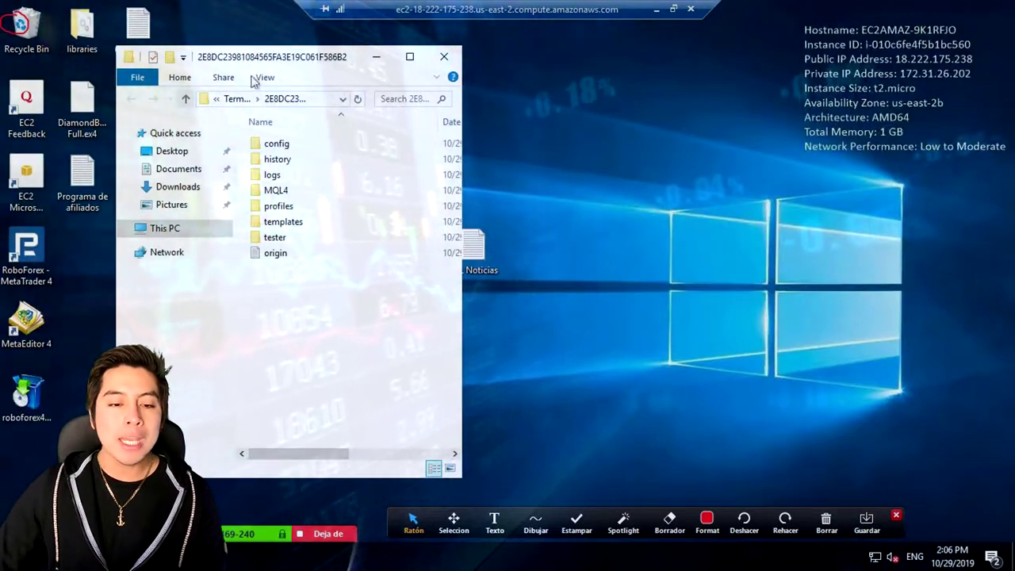
pyautogui.moveTo(278, 62); pyautogui.dragTo(783, 55)
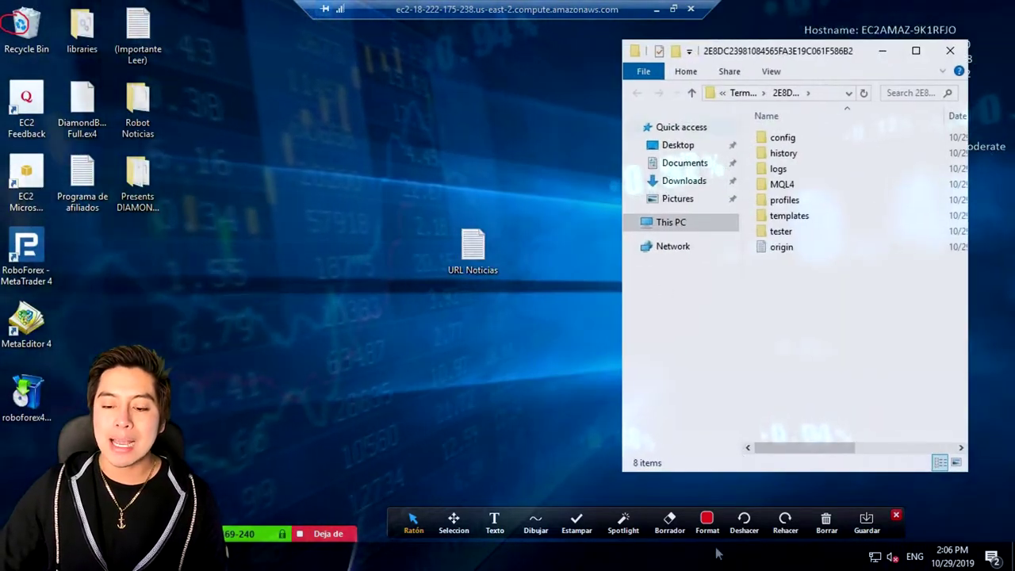
# - Circle the data folder's contents and the MQL4 folder in red, open MQL4, and clear all drawings
pyautogui.click(534, 519)
pyautogui.click(531, 496)
pyautogui.moveTo(825, 109); pyautogui.dragTo(792, 103)
pyautogui.moveTo(761, 181)
pyautogui.mouseDown()
pyautogui.moveTo(796, 191)
pyautogui.moveTo(767, 176)
pyautogui.mouseUp()
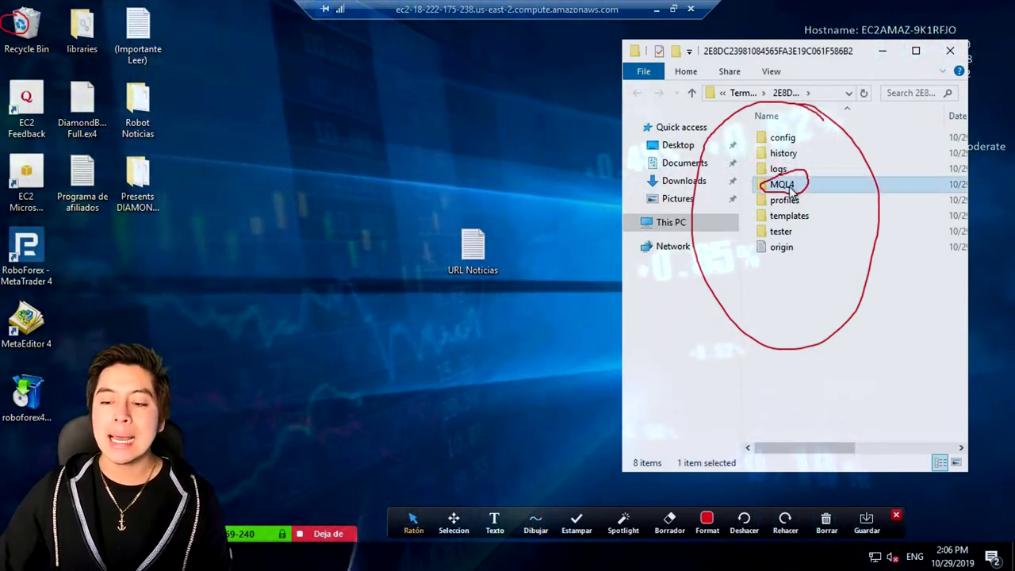
pyautogui.doubleClick(789, 188)
pyautogui.click(826, 523)
pyautogui.click(825, 512)
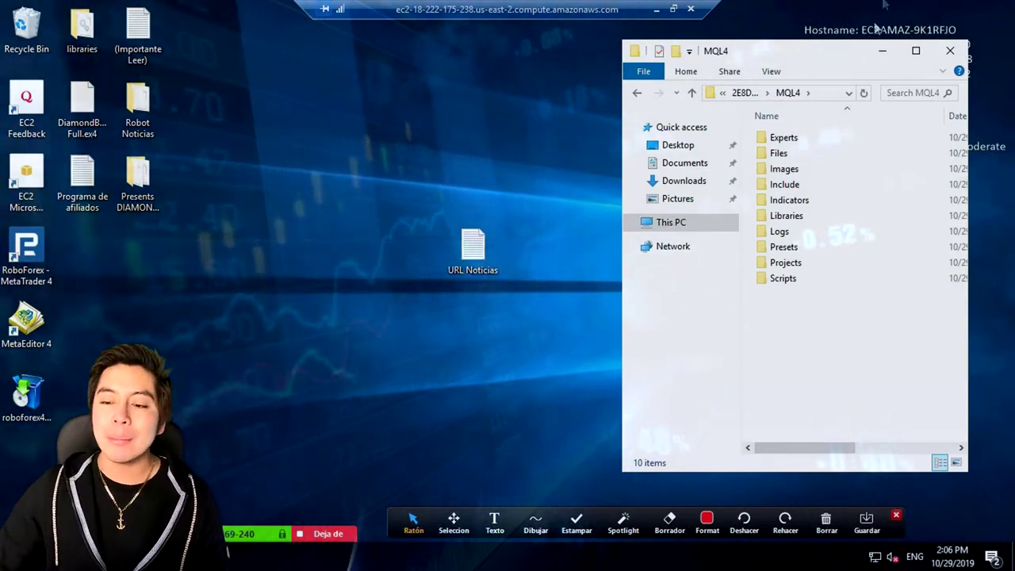
# - Open the Experts folder and move DiamondBot_Pro Full.ex4 from the desktop into it
pyautogui.click(591, 530)
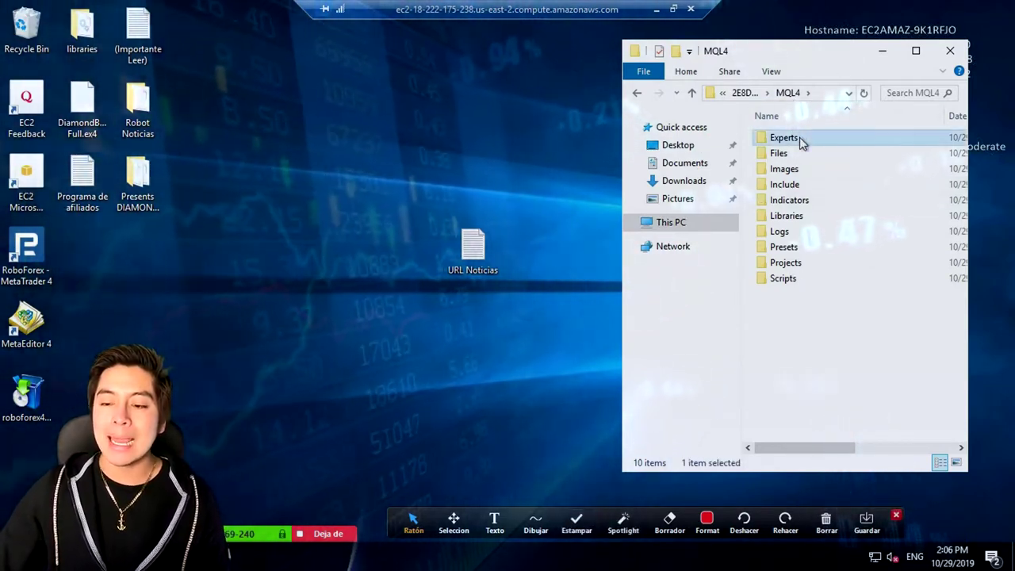
pyautogui.doubleClick(801, 140)
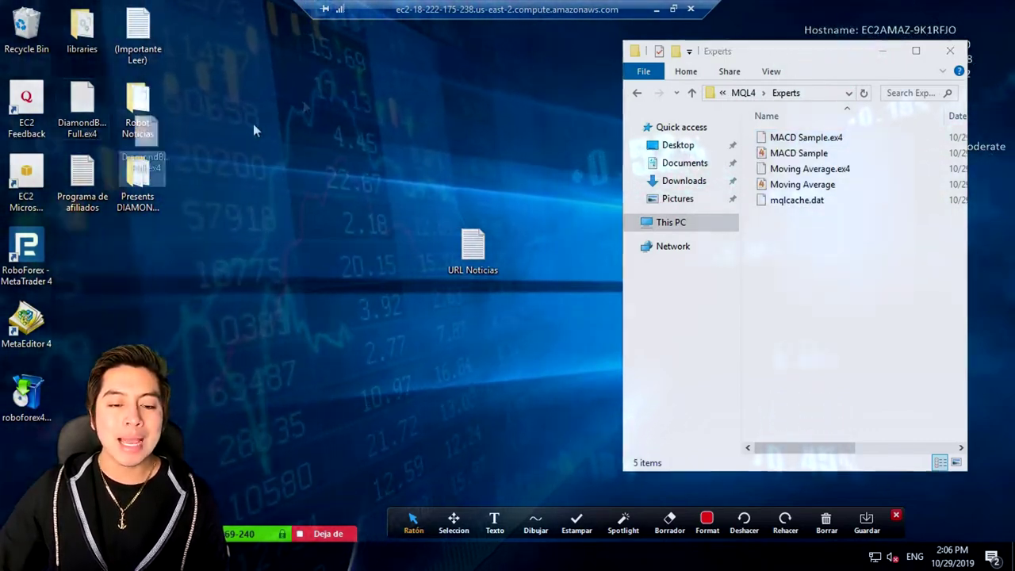
pyautogui.moveTo(348, 131); pyautogui.dragTo(444, 137)
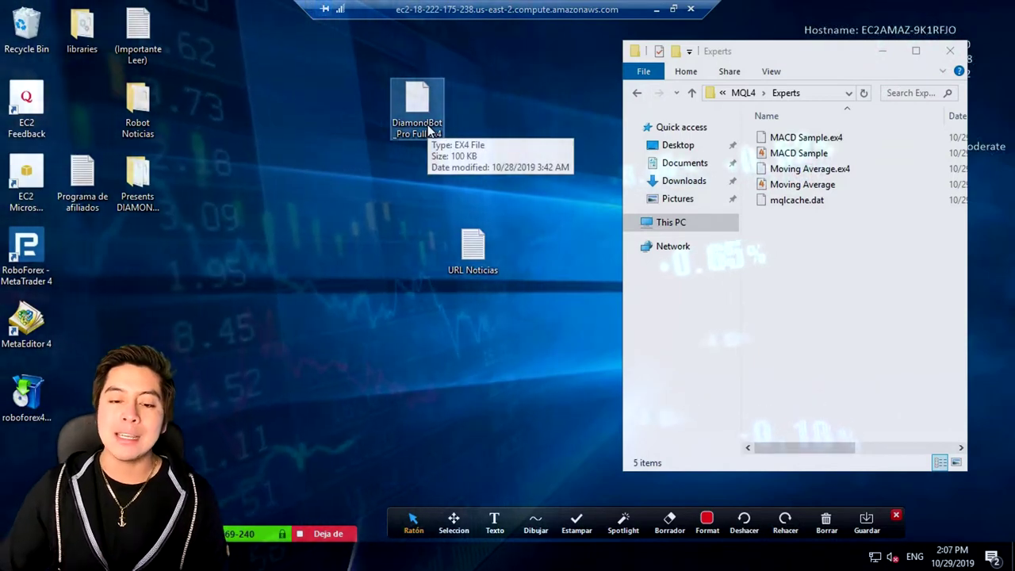
pyautogui.moveTo(405, 113)
pyautogui.mouseDown()
pyautogui.moveTo(345, 114)
pyautogui.moveTo(405, 113)
pyautogui.mouseUp()
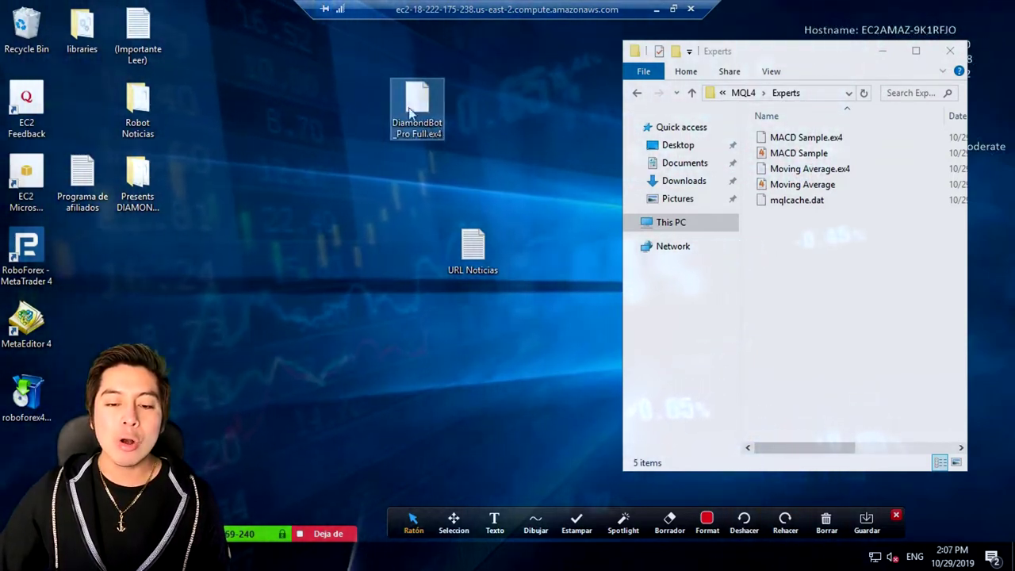
pyautogui.moveTo(616, 208); pyautogui.dragTo(853, 249)
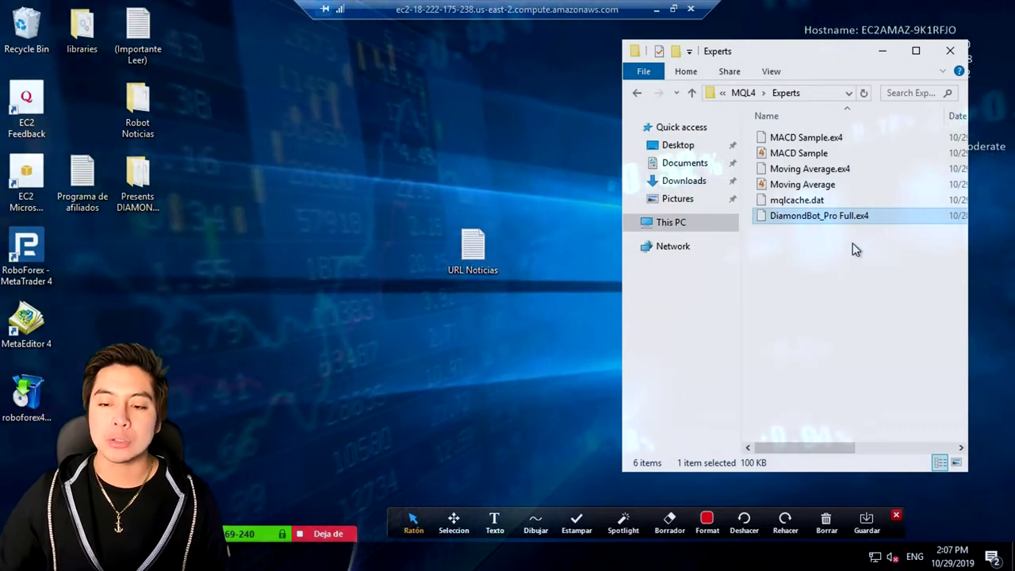
# - Circle the Experts folder window's back arrow in red with the freehand drawing tool
pyautogui.click(535, 519)
pyautogui.click(532, 521)
pyautogui.moveTo(657, 69)
pyautogui.mouseDown()
pyautogui.moveTo(631, 98)
pyautogui.moveTo(654, 81)
pyautogui.mouseUp()
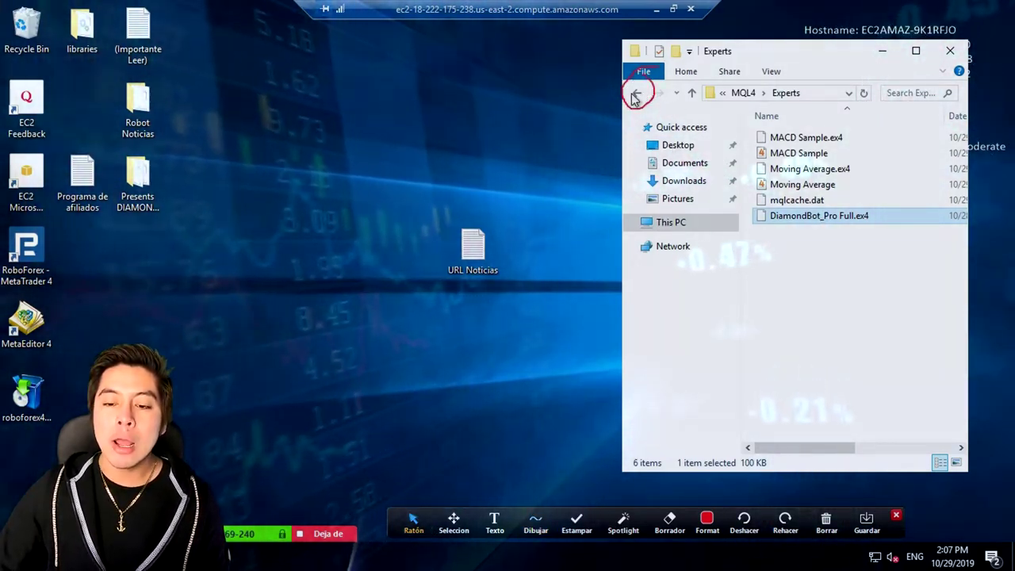
# - Return to the MQL4 folder, place the desktop's Robot Noticias folder in the open desktop area, and open it
pyautogui.click(634, 95)
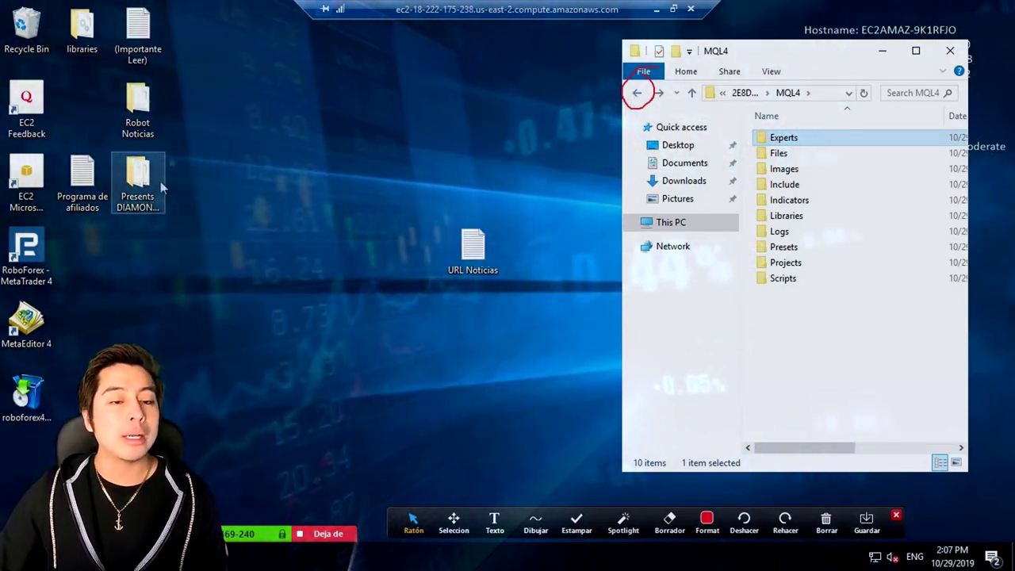
pyautogui.moveTo(91, 279); pyautogui.dragTo(101, 258)
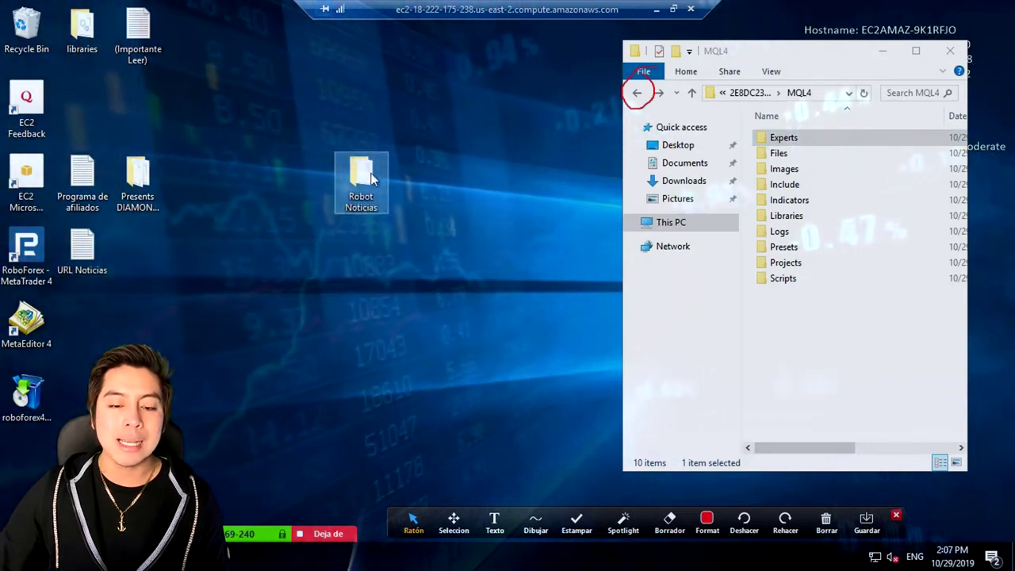
pyautogui.doubleClick(373, 179)
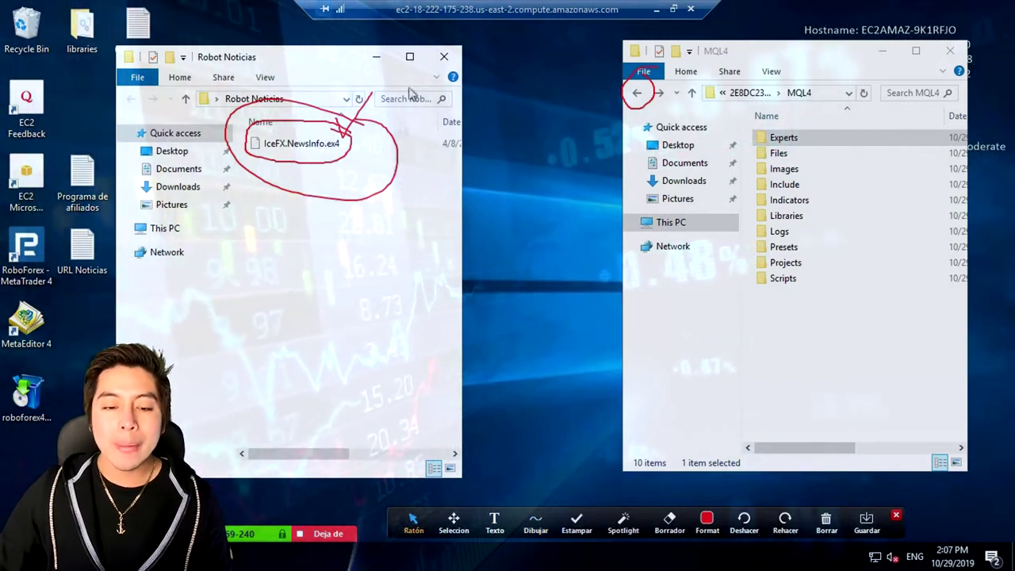
# - Open the MQL4 Indicators folder, widen its window, and move IceFX.NewsInfo.ex4 from Robot Noticias into it
pyautogui.doubleClick(816, 202)
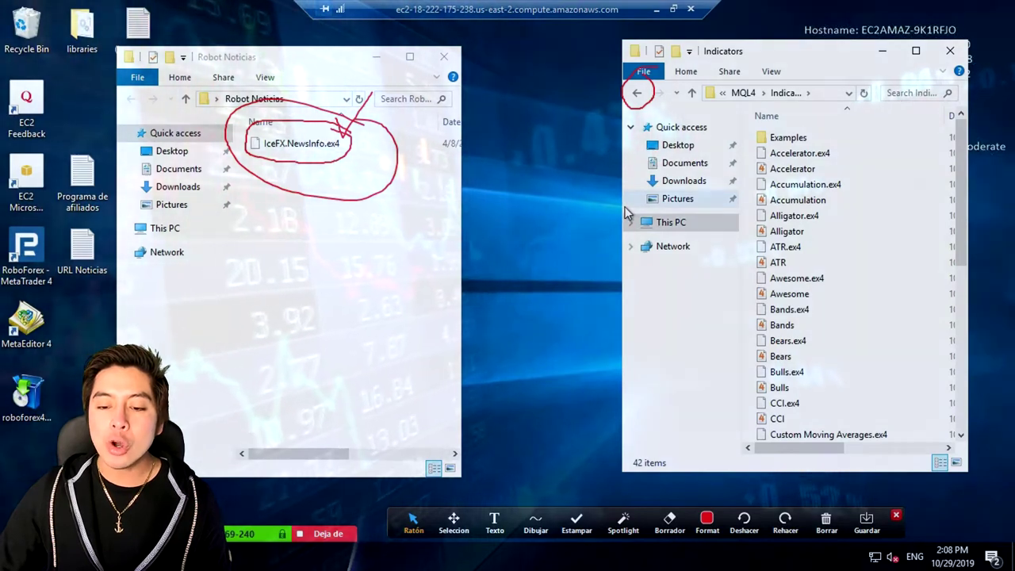
pyautogui.moveTo(621, 208); pyautogui.dragTo(539, 210)
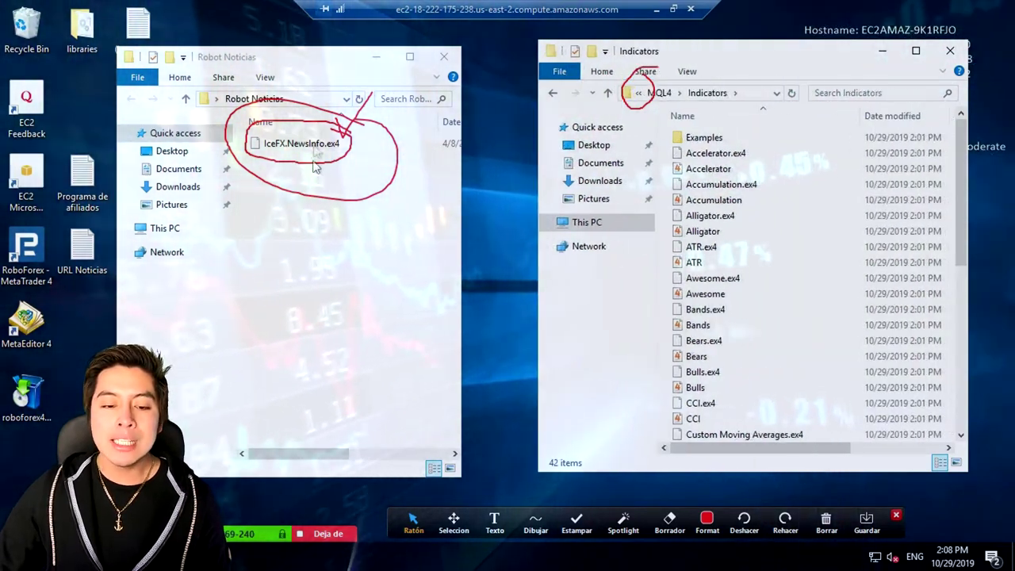
pyautogui.moveTo(304, 152); pyautogui.dragTo(798, 210)
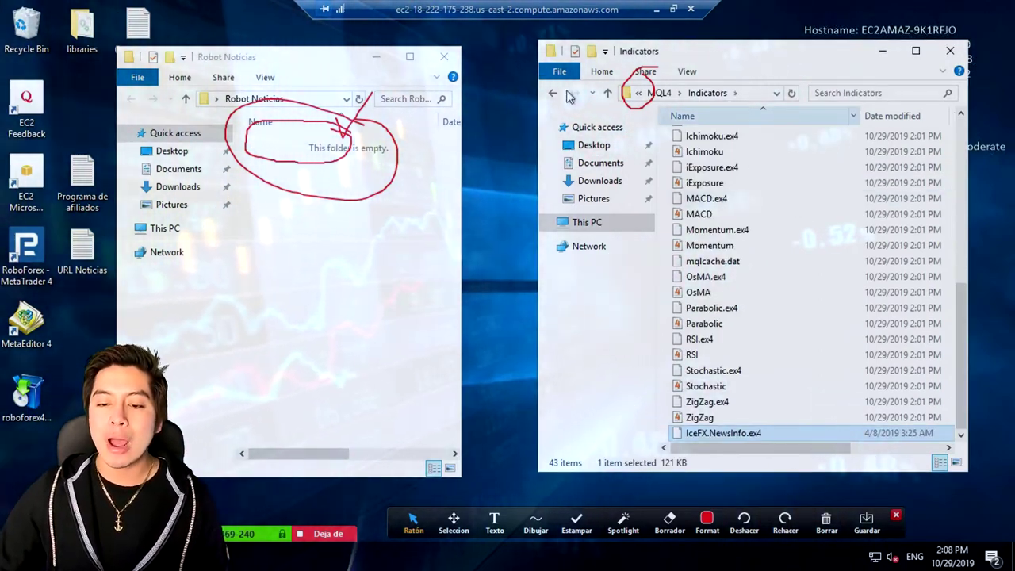
# - Circle the Indicators window's back arrow in red with the freehand drawing tool, and clear all drawings
pyautogui.click(536, 523)
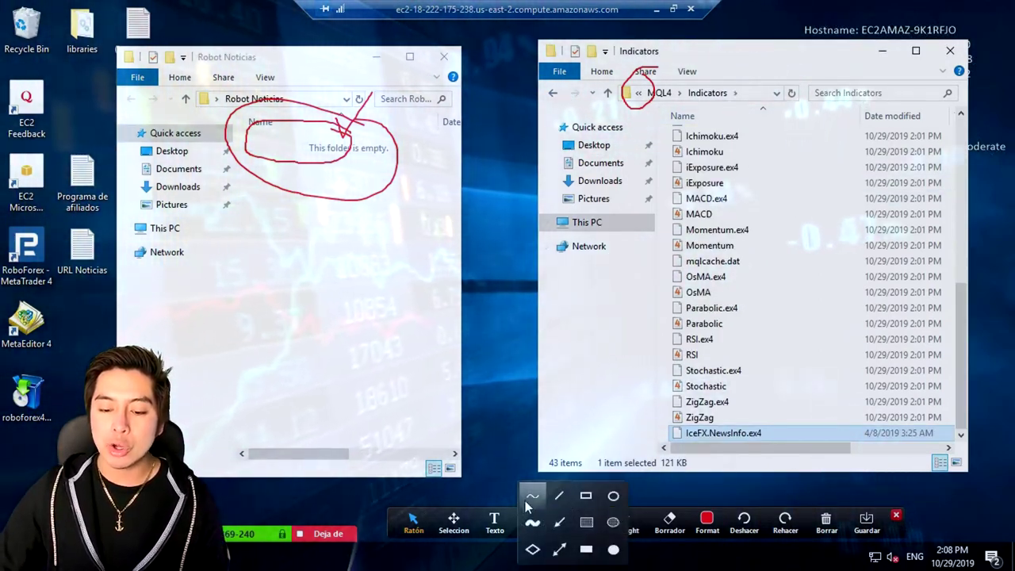
pyautogui.click(533, 493)
pyautogui.moveTo(557, 80); pyautogui.dragTo(583, 65)
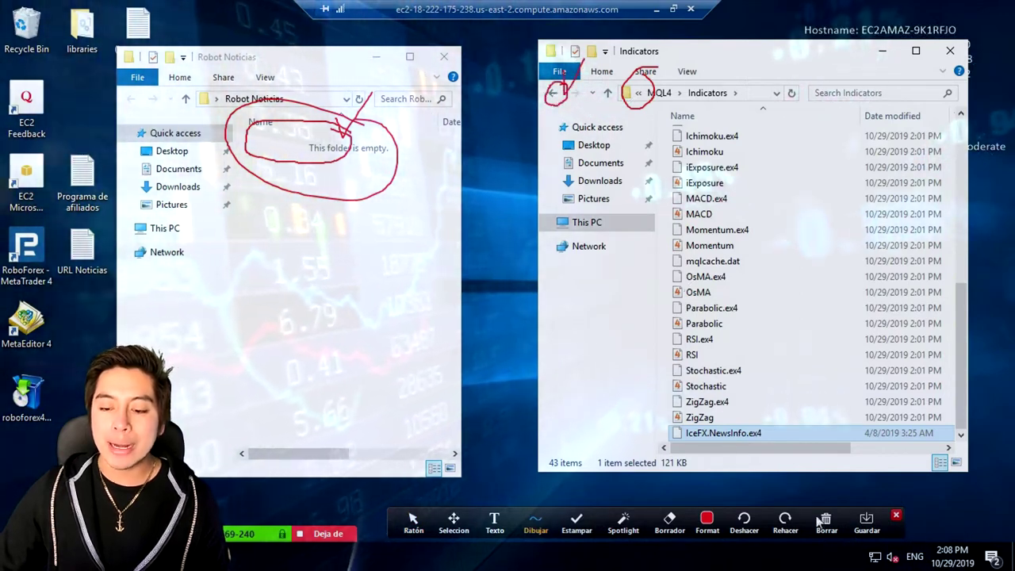
pyautogui.click(826, 520)
pyautogui.click(864, 511)
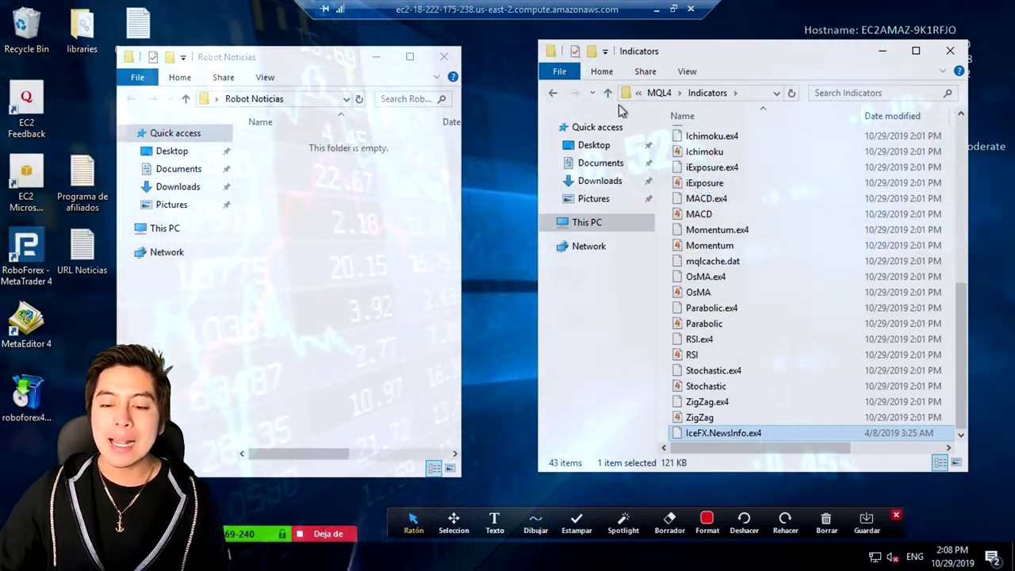
# - Return from Indicators to the MQL4 folder and close the Robot Noticias window
pyautogui.click(554, 96)
pyautogui.click(324, 66)
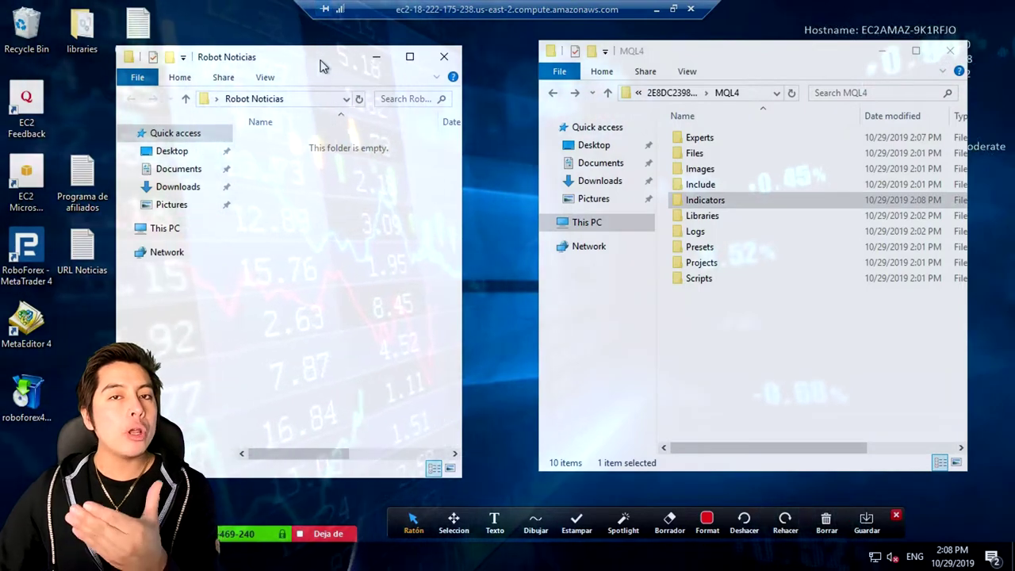
pyautogui.click(443, 57)
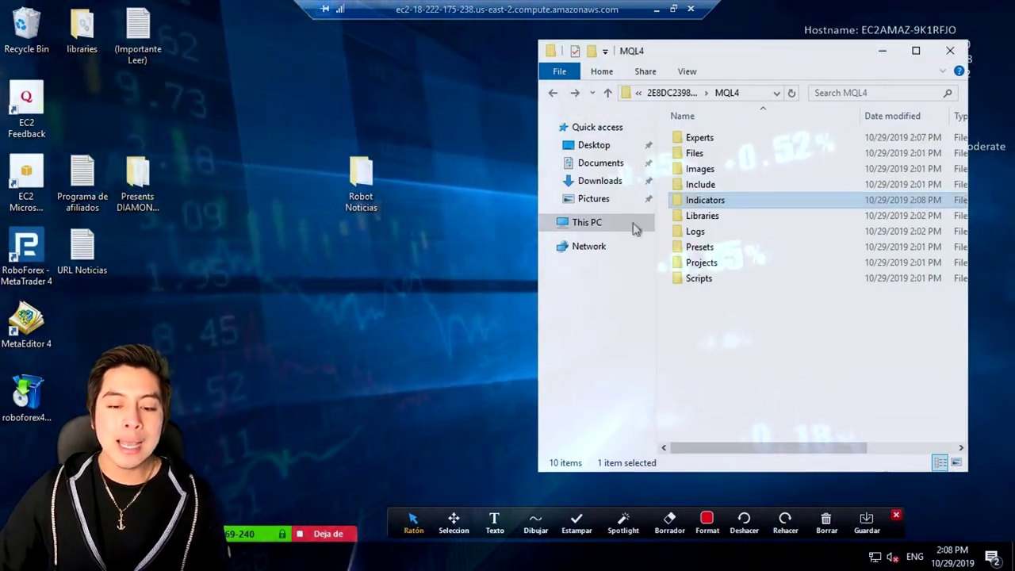
# - Swap the Robot Noticias folder with the libraries folder on the desktop, and open libraries
pyautogui.moveTo(82, 28); pyautogui.dragTo(416, 321)
pyautogui.moveTo(361, 180); pyautogui.dragTo(79, 31)
pyautogui.moveTo(418, 319); pyautogui.dragTo(363, 175)
pyautogui.doubleClick(362, 174)
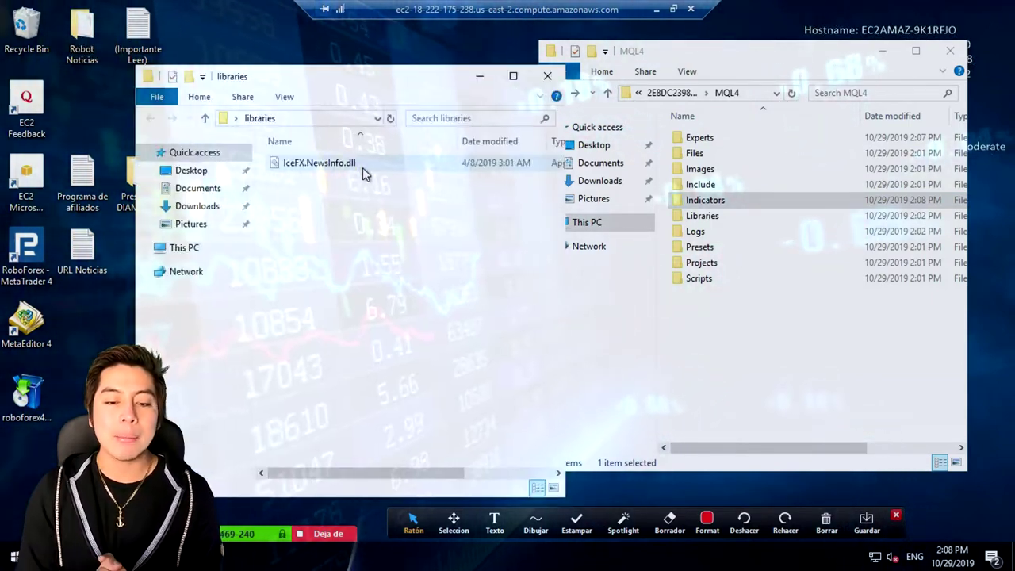
# - Select IceFX.NewsInfo.dll, and mark it and the Libraries folder inside MQL4 in red with the freehand drawing tool
pyautogui.click(341, 164)
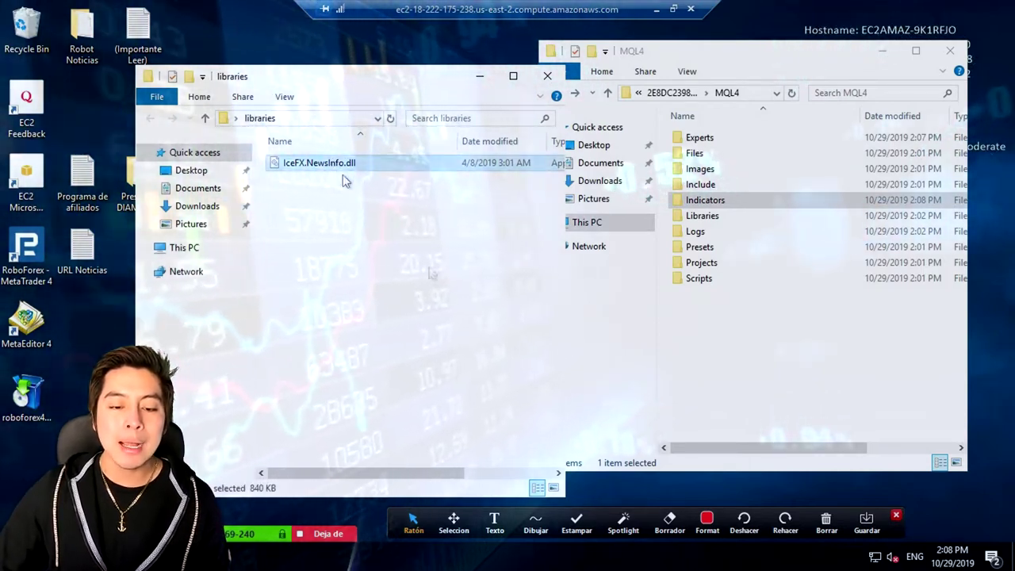
pyautogui.click(538, 523)
pyautogui.click(559, 522)
pyautogui.moveTo(363, 149)
pyautogui.mouseDown()
pyautogui.moveTo(254, 162)
pyautogui.moveTo(315, 189)
pyautogui.moveTo(376, 158)
pyautogui.mouseUp()
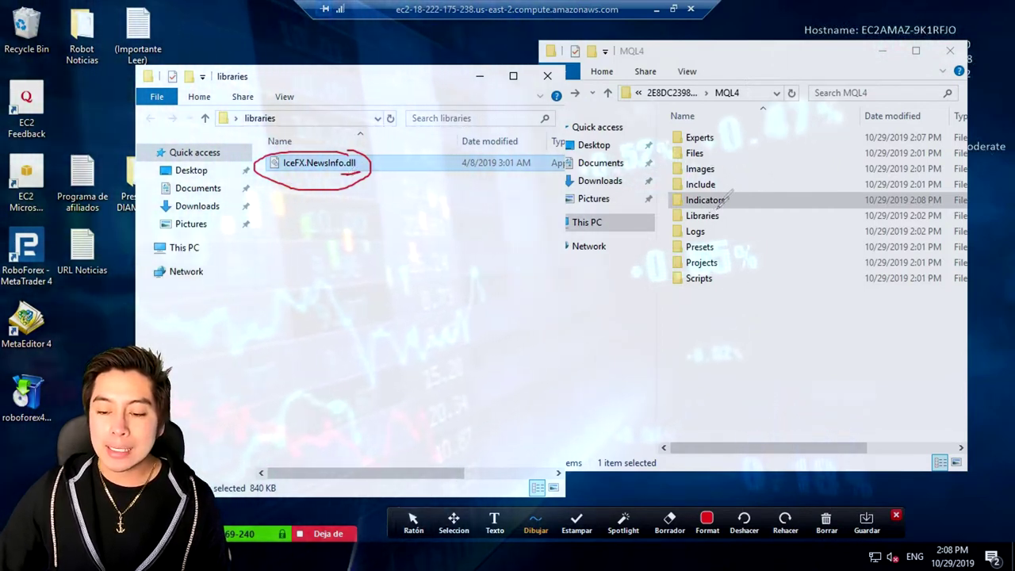
pyautogui.moveTo(725, 205)
pyautogui.mouseDown()
pyautogui.moveTo(689, 226)
pyautogui.moveTo(740, 222)
pyautogui.mouseUp()
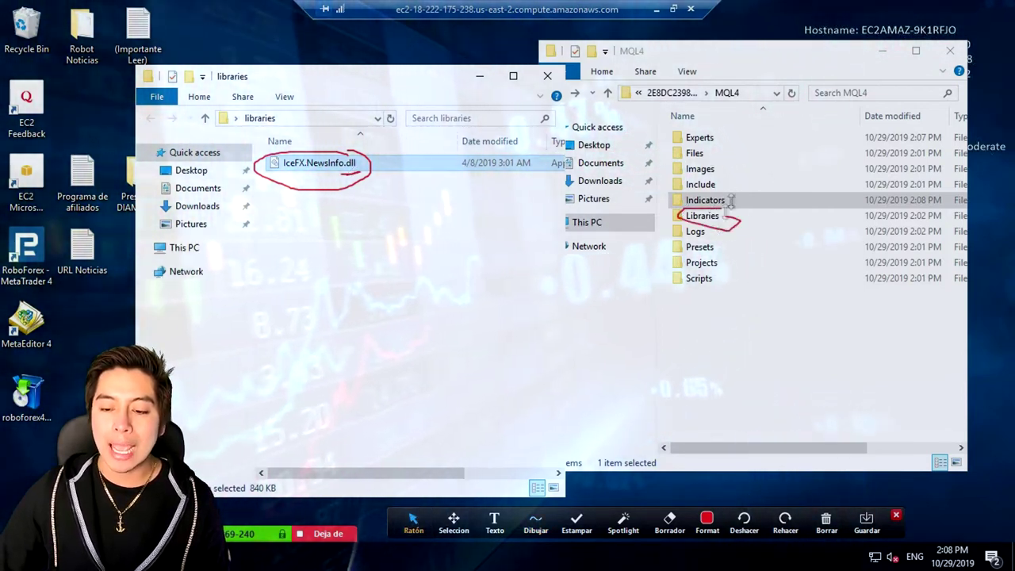
# - Open the Libraries folder inside MQL4 and clear all red drawings
pyautogui.doubleClick(717, 230)
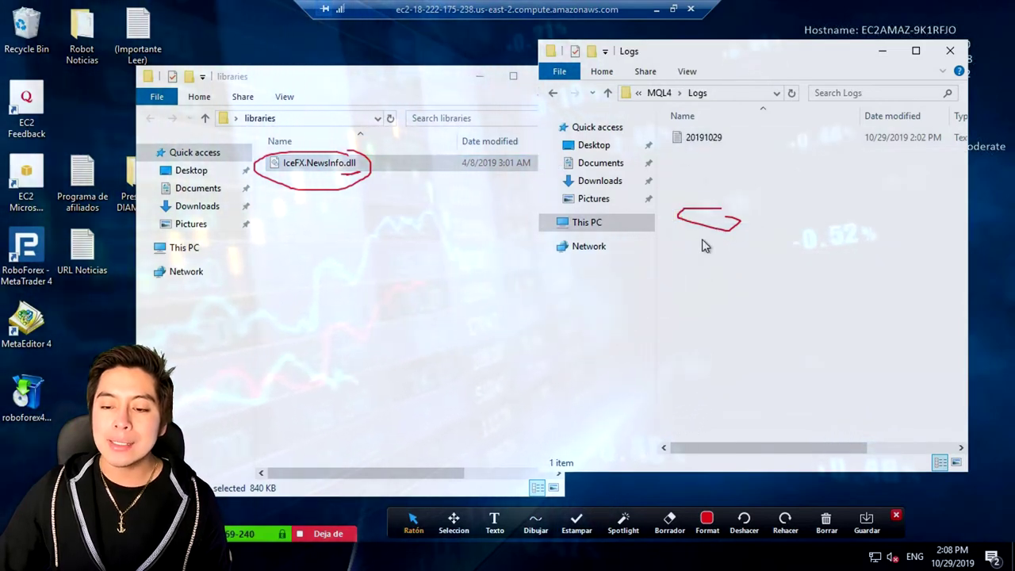
pyautogui.hotkey('alt', 'Left')
pyautogui.doubleClick(703, 217)
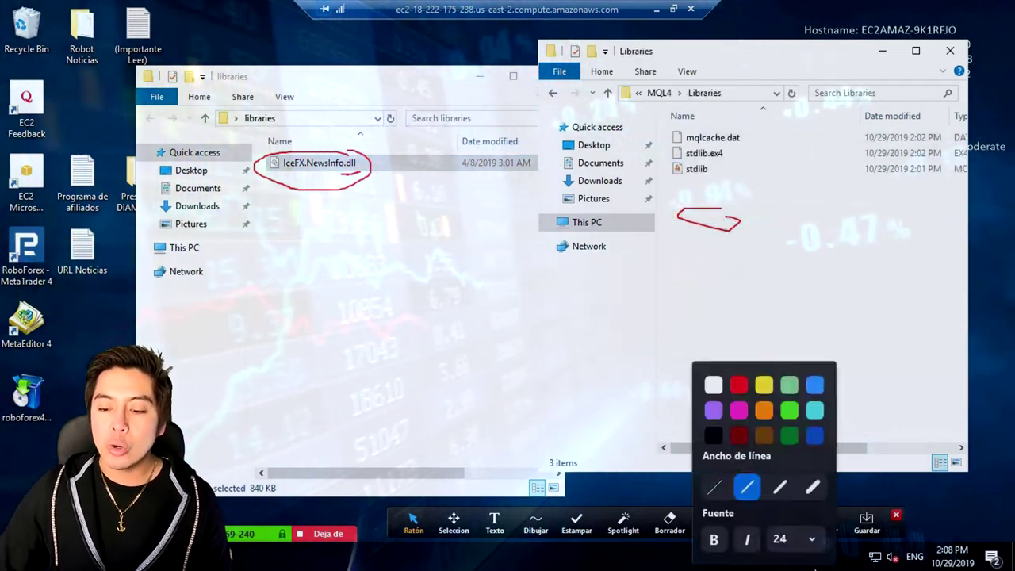
pyautogui.click(827, 521)
# - Move IceFX.NewsInfo.dll from the desktop's libraries folder into the MQL4 Libraries folder, and close the desktop folder's window
pyautogui.click(328, 173)
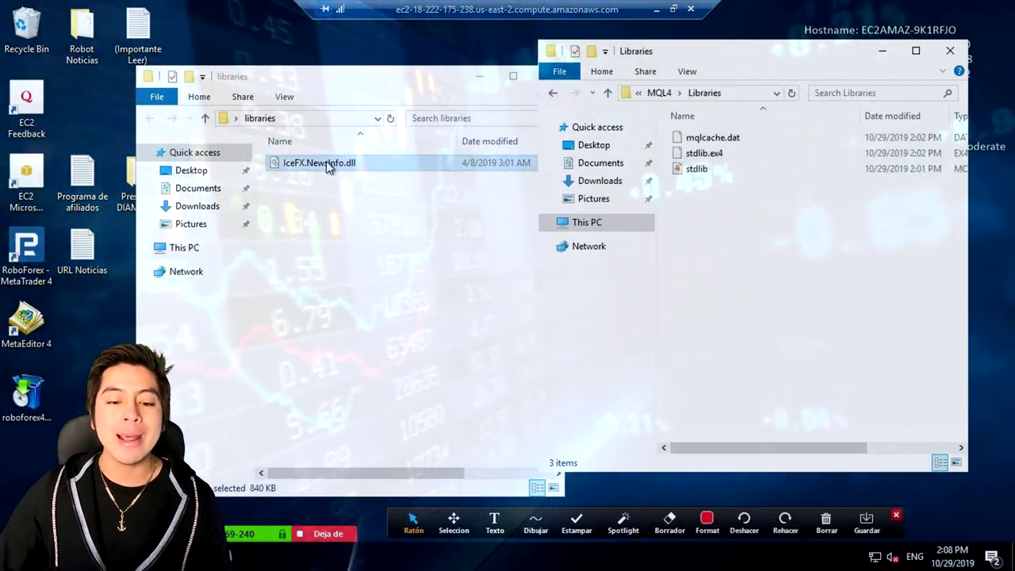
pyautogui.moveTo(400, 166); pyautogui.dragTo(777, 230)
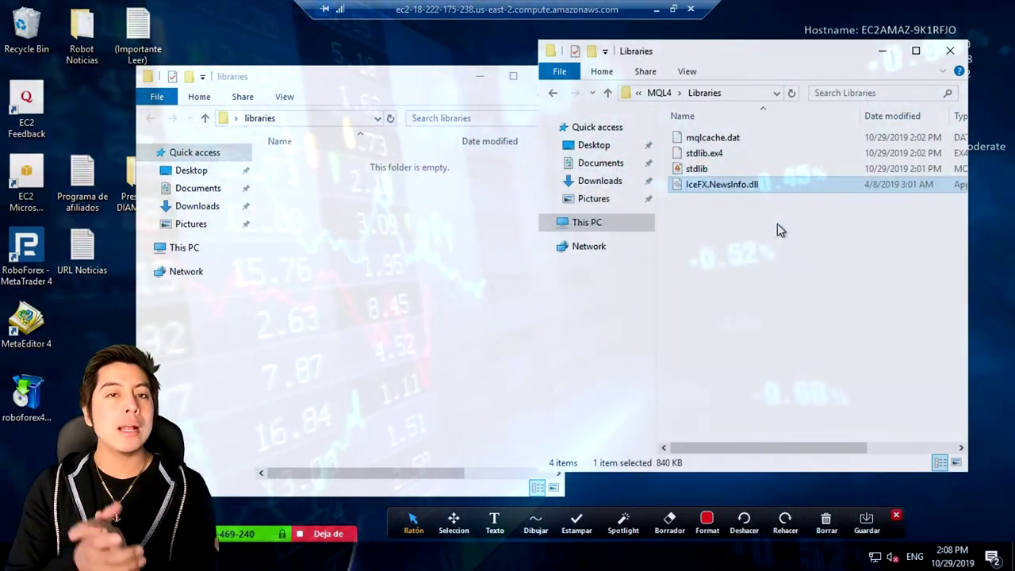
pyautogui.click(533, 75)
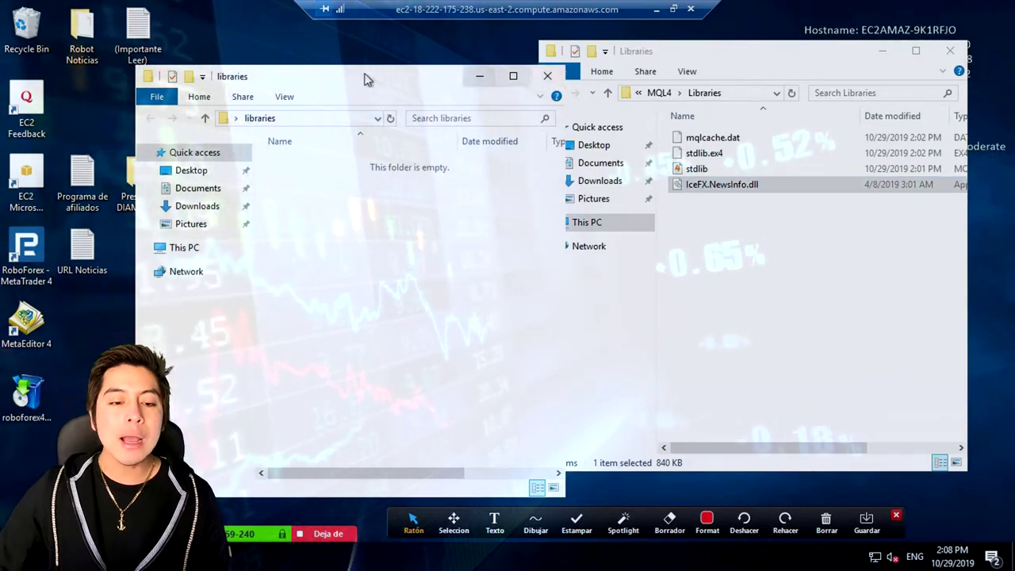
pyautogui.click(547, 75)
# - Circle the Libraries window's back arrow in red freehand, clear the drawing, and return to the mouse pointer
pyautogui.click(535, 521)
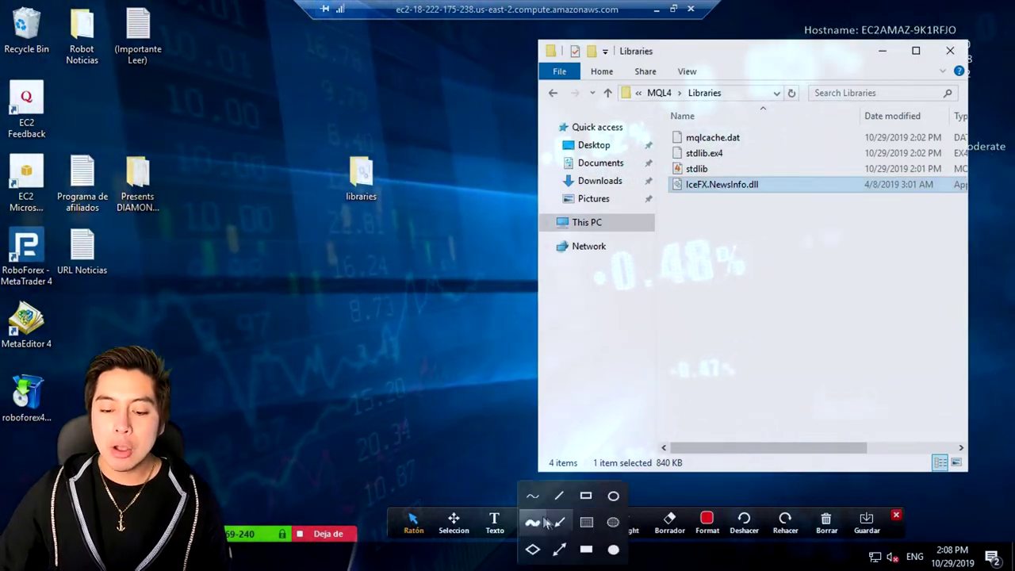
pyautogui.click(531, 496)
pyautogui.moveTo(553, 91); pyautogui.dragTo(571, 107)
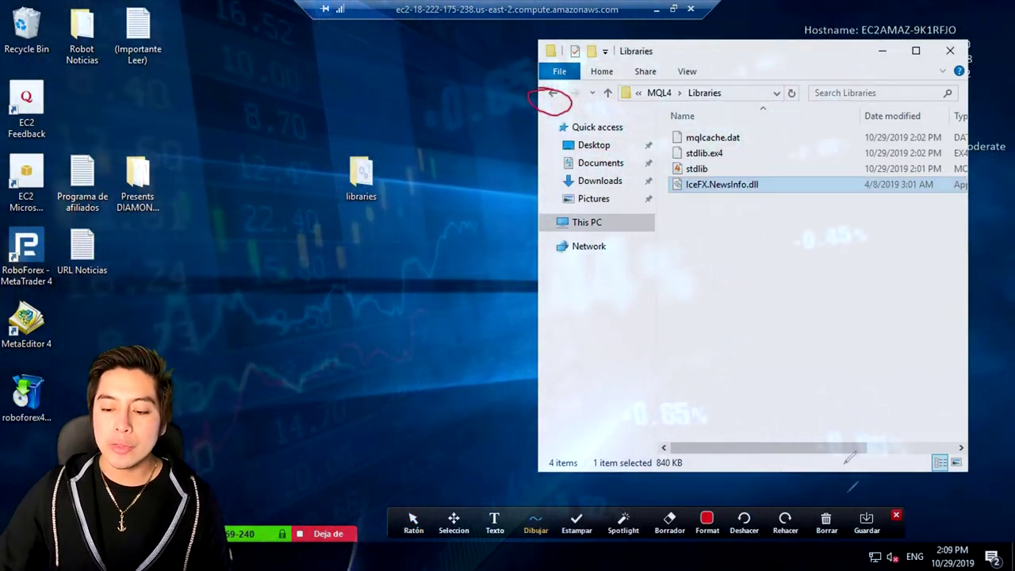
pyautogui.click(826, 519)
pyautogui.click(872, 512)
pyautogui.click(413, 521)
# - Return to the MQL4 folder, and replace libraries with the Presents DIAMONDBOT_PRO folder in the open desktop area
pyautogui.click(552, 93)
pyautogui.moveTo(361, 174); pyautogui.dragTo(98, 106)
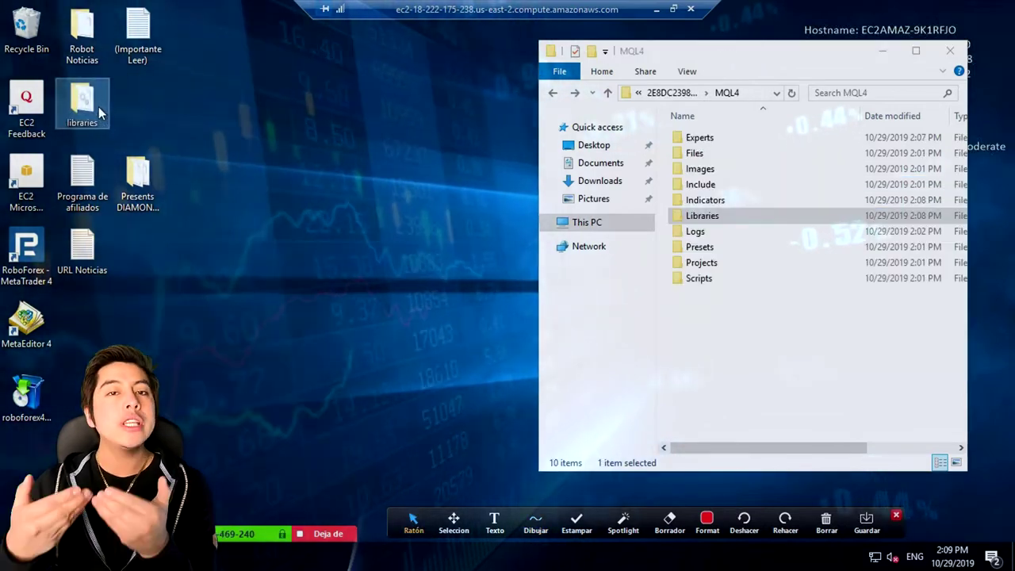
pyautogui.moveTo(138, 176); pyautogui.dragTo(361, 184)
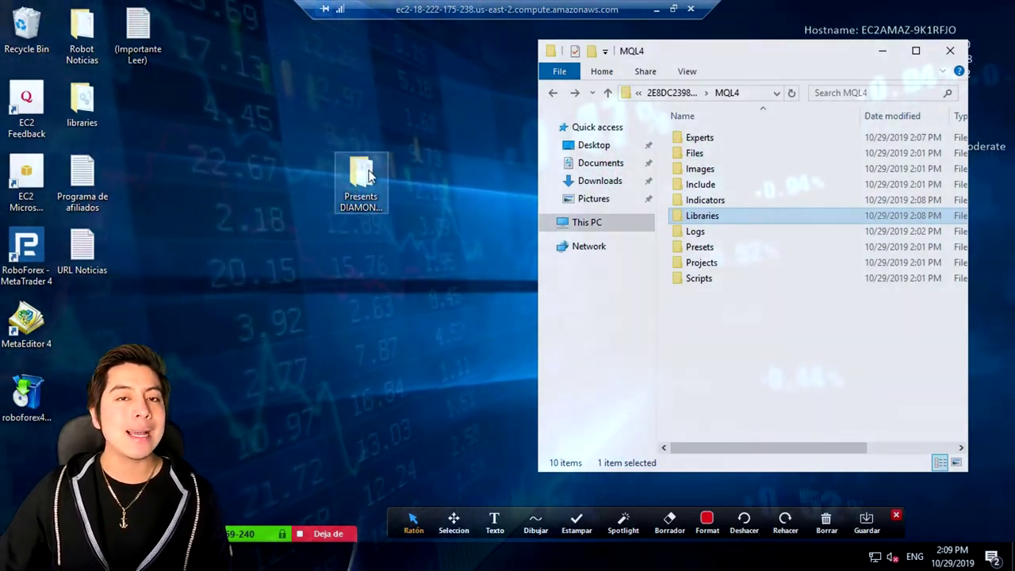
# - Open the Presents DIAMONDBOT_PRO folder, select all its .set files, and place its window beside the MQL4 window
pyautogui.doubleClick(367, 176)
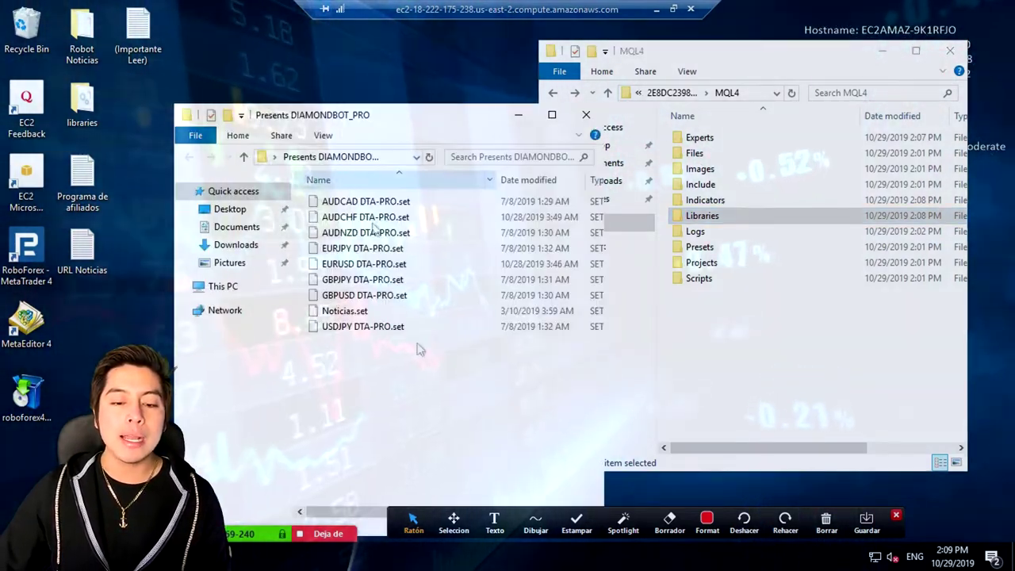
pyautogui.moveTo(487, 340); pyautogui.dragTo(351, 160)
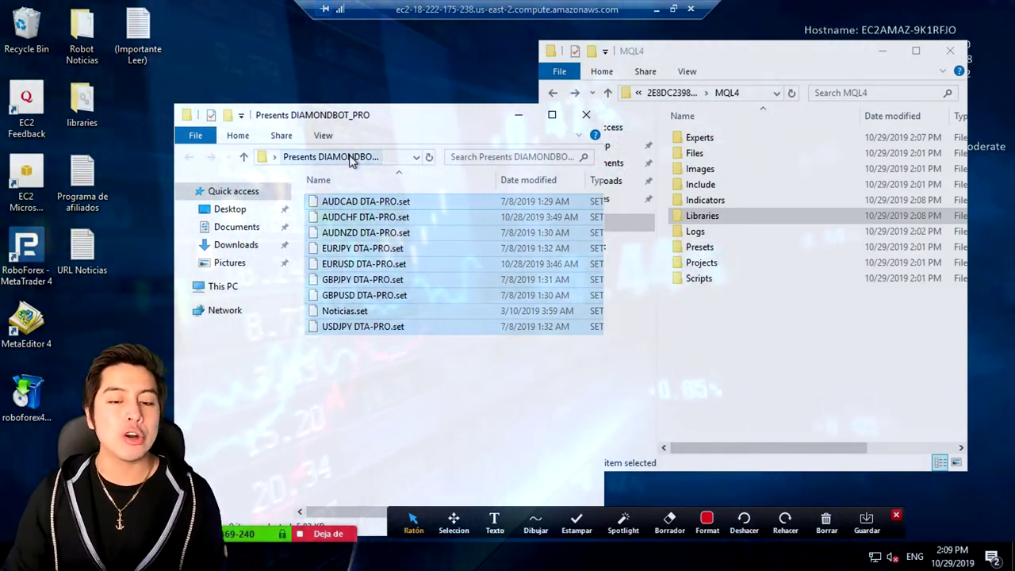
pyautogui.moveTo(469, 385); pyautogui.dragTo(292, 52)
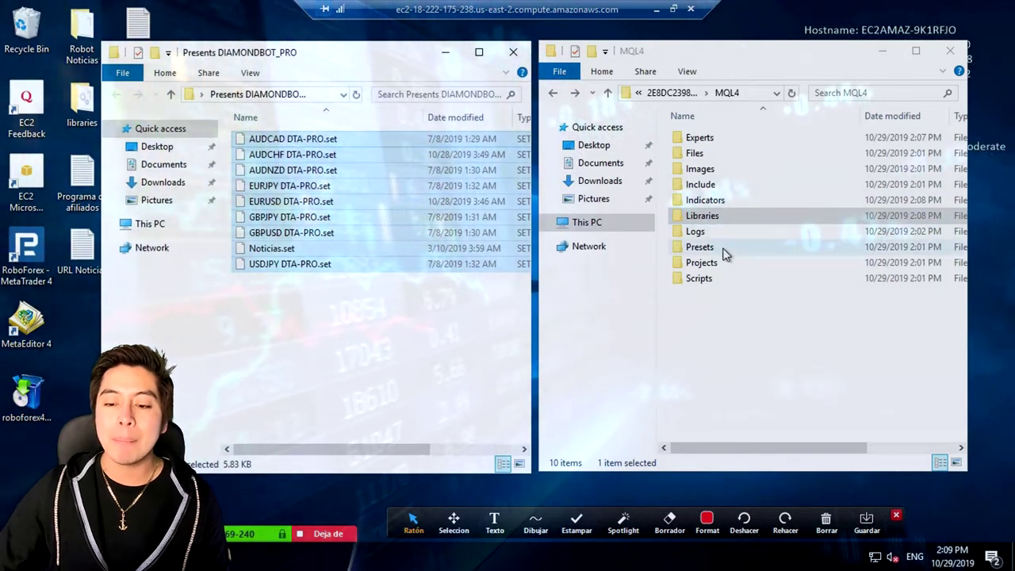
# - Open the Presets folder inside MQL4 and move all nine .set files from Presents DIAMONDBOT_PRO into it
pyautogui.click(723, 252)
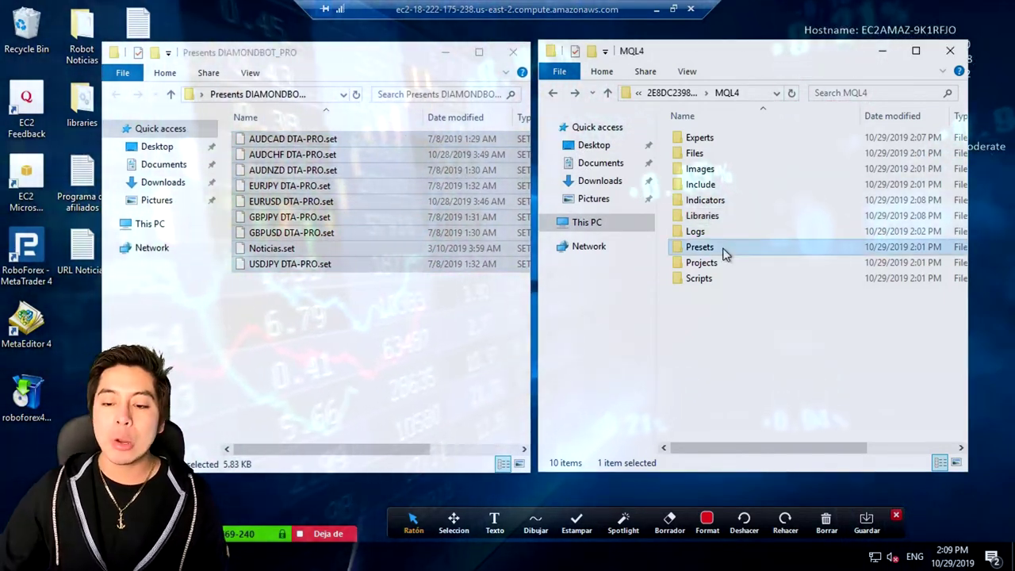
pyautogui.doubleClick(723, 252)
pyautogui.moveTo(406, 331); pyautogui.dragTo(337, 119)
pyautogui.moveTo(376, 380); pyautogui.dragTo(301, 119)
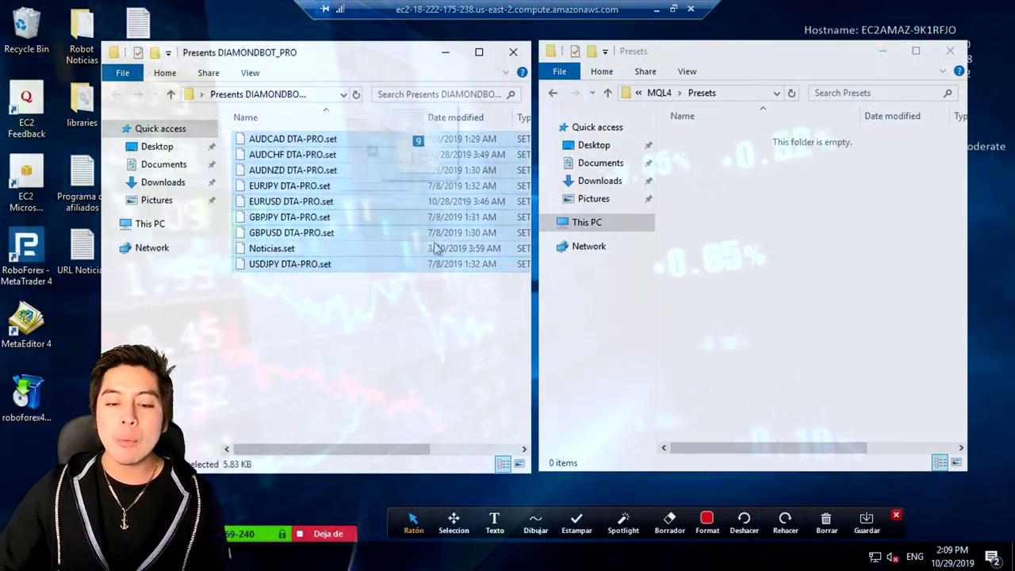
pyautogui.moveTo(706, 258); pyautogui.dragTo(803, 262)
# - Close the Presents DIAMONDBOT_PRO window and move the Presets window to the middle of the desktop
pyautogui.click(367, 60)
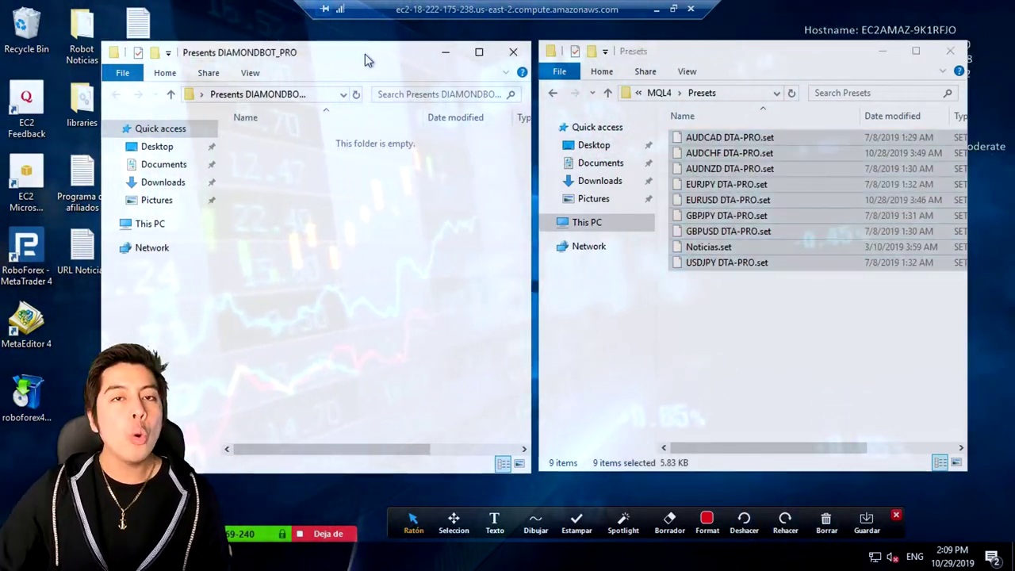
pyautogui.click(514, 52)
pyautogui.moveTo(696, 55); pyautogui.dragTo(488, 50)
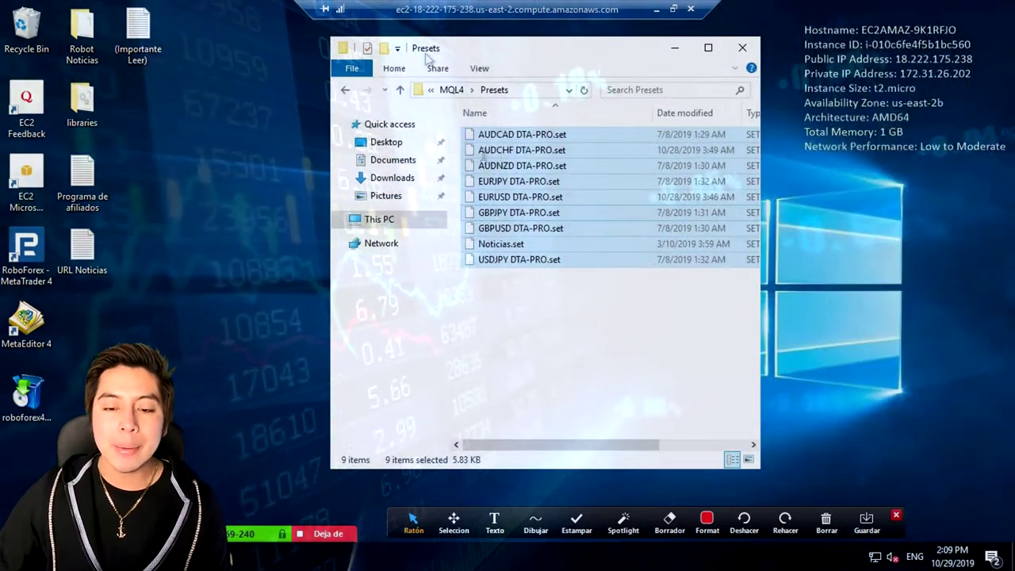
# - Circle the .set files in the Presets window in red with the freehand drawing tool, and clear the drawing
pyautogui.click(535, 523)
pyautogui.click(532, 489)
pyautogui.moveTo(607, 116)
pyautogui.mouseDown()
pyautogui.moveTo(548, 52)
pyautogui.moveTo(314, 147)
pyautogui.moveTo(550, 327)
pyautogui.moveTo(638, 70)
pyautogui.mouseUp()
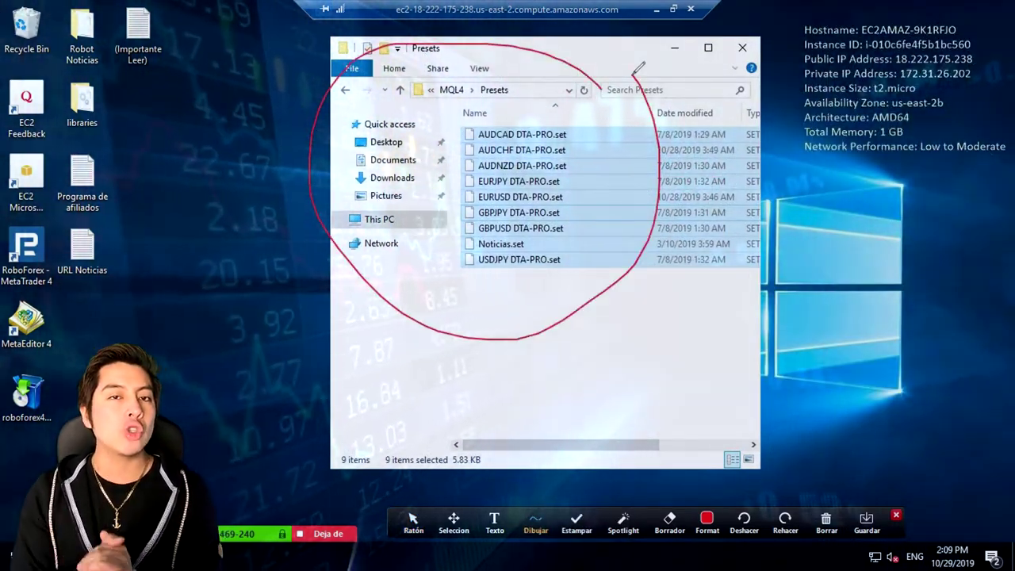
pyautogui.click(826, 521)
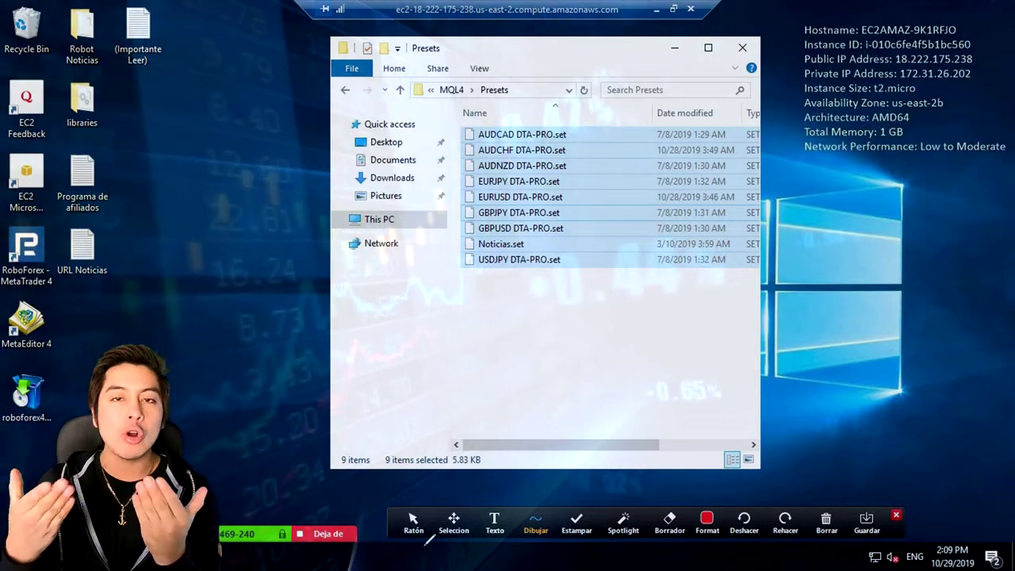
# - Close the Presets folder window and switch to MetaTrader 4
pyautogui.click(743, 48)
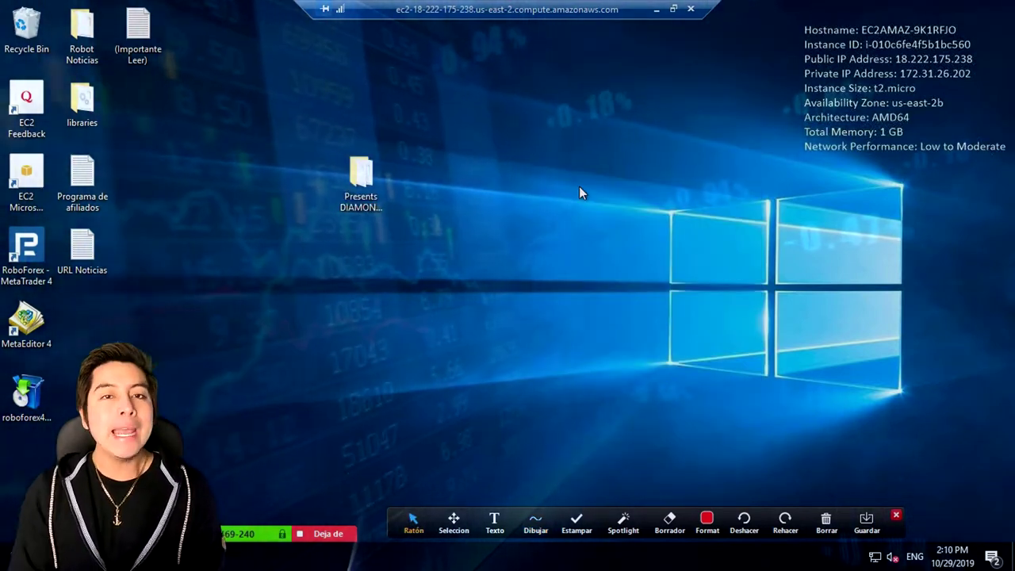
pyautogui.click(229, 555)
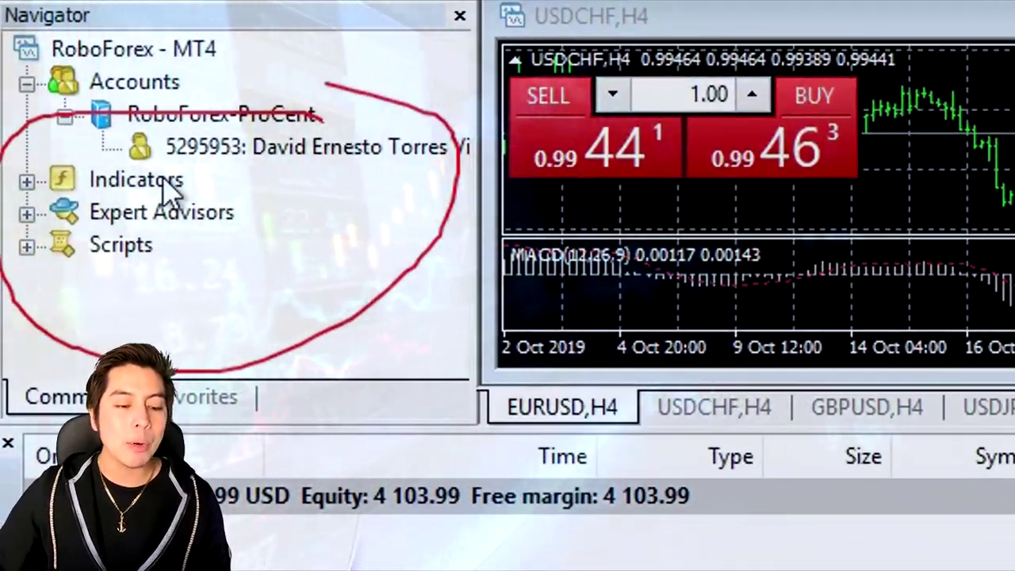
# - Refresh the Indicators and Expert Advisors groups in the Navigator
pyautogui.rightClick(168, 187)
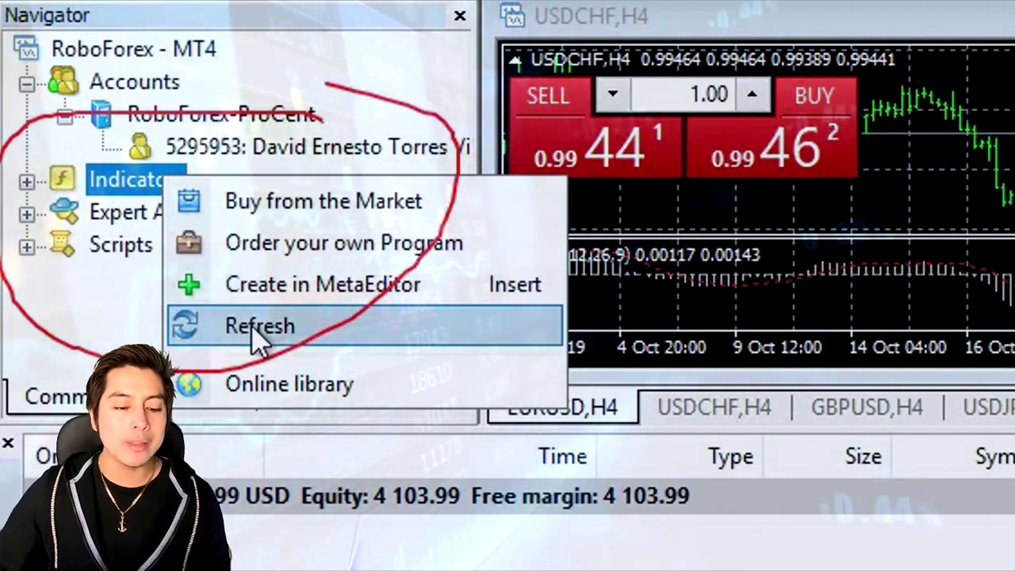
pyautogui.click(260, 339)
pyautogui.rightClick(147, 226)
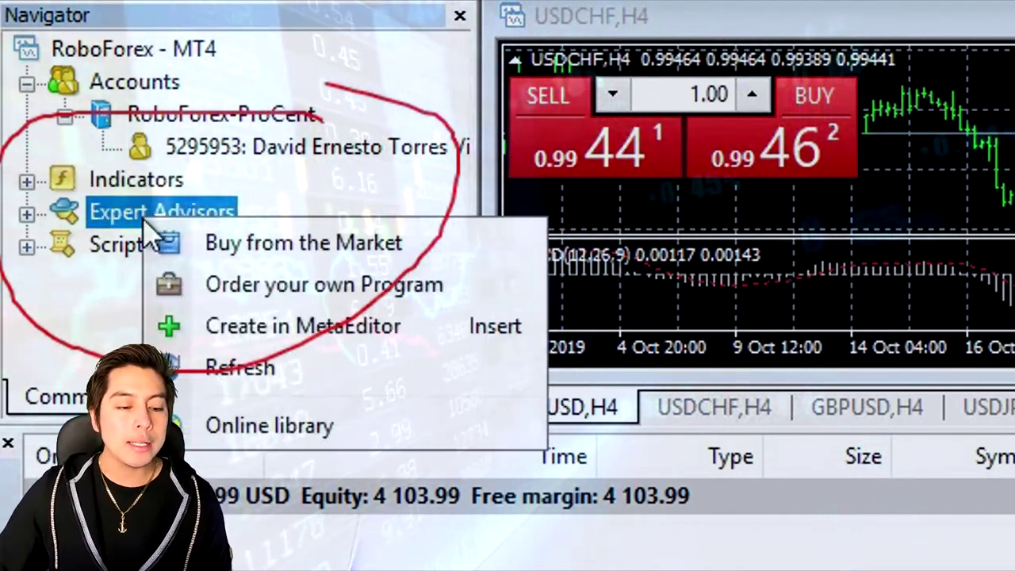
pyautogui.click(233, 372)
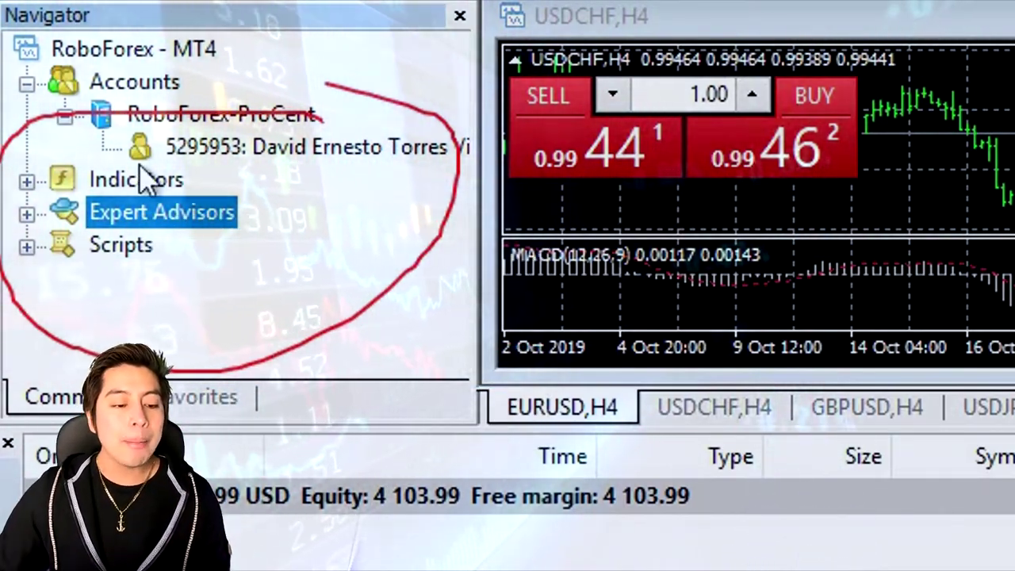
# - Expand the Expert Advisors and Indicators groups in the Navigator, marking DiamondBot_Pro Full in red and clearing the drawing in between
pyautogui.click(27, 214)
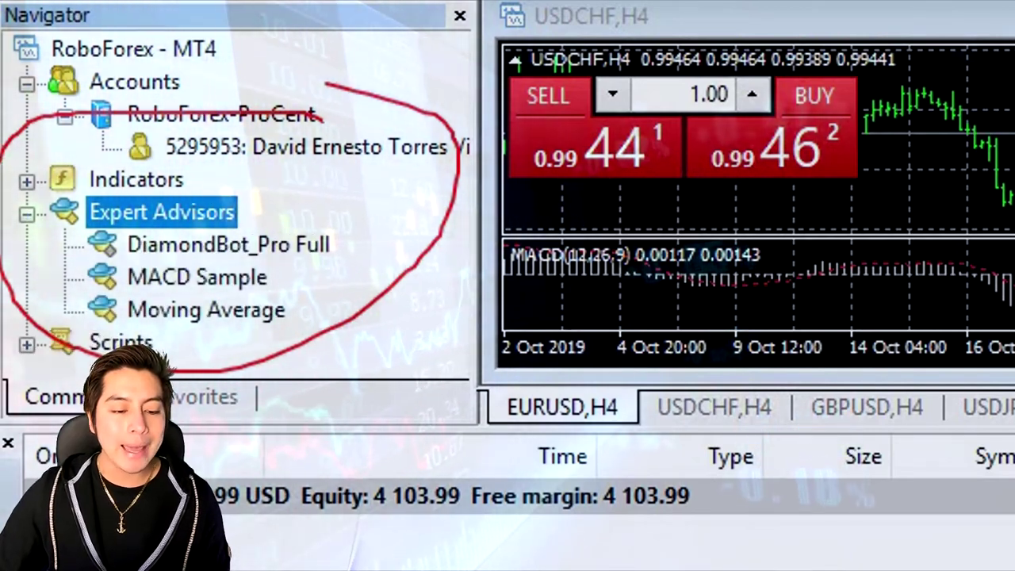
pyautogui.moveTo(340, 234)
pyautogui.mouseDown()
pyautogui.moveTo(358, 291)
pyautogui.moveTo(340, 232)
pyautogui.mouseUp()
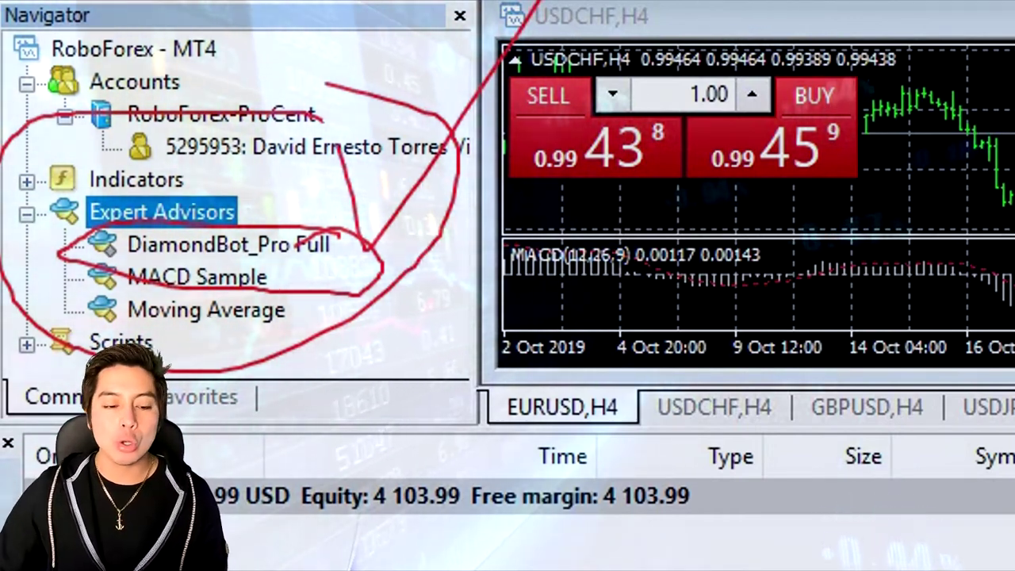
pyautogui.press('Escape')
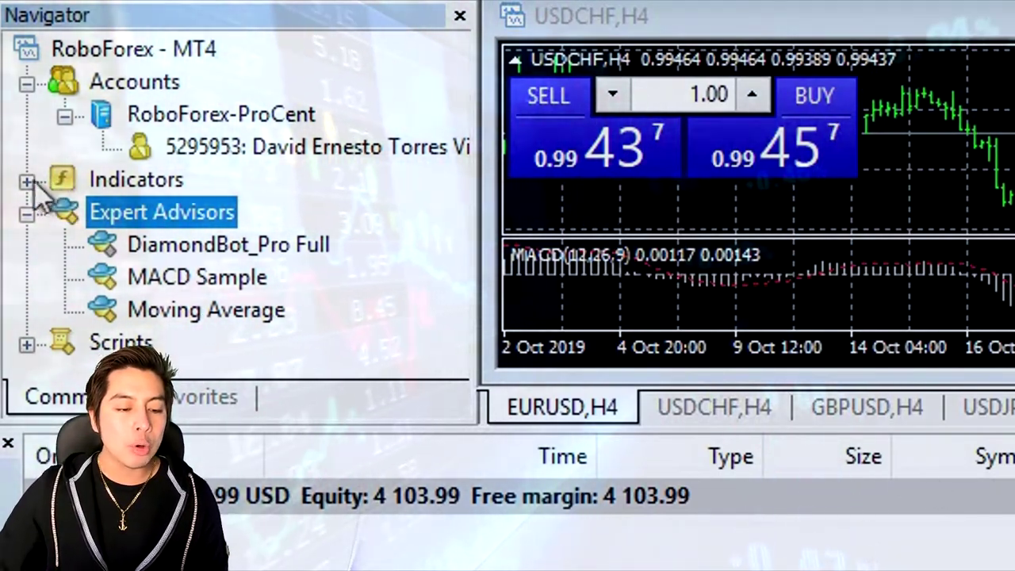
pyautogui.click(27, 183)
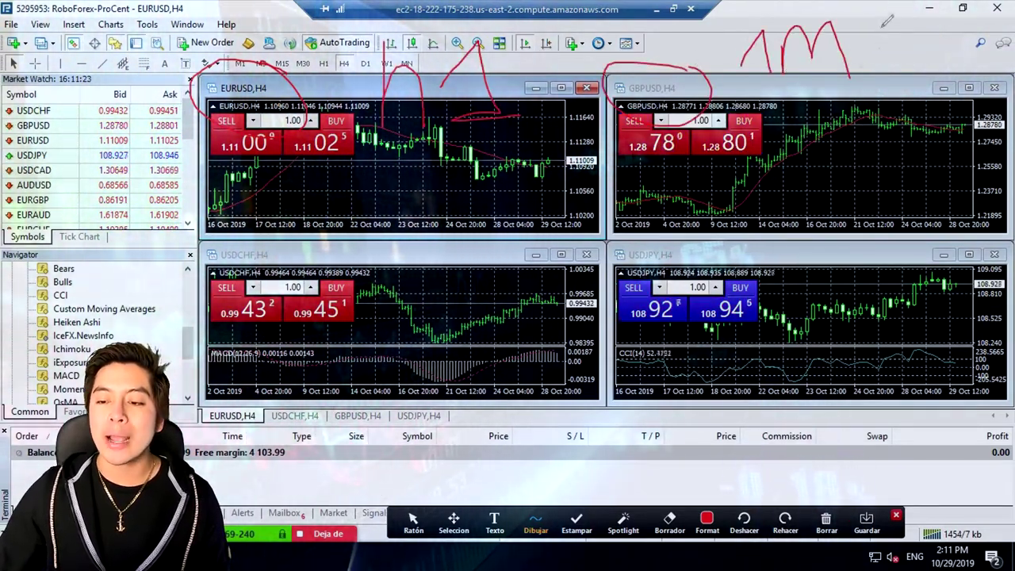
# - Handwrite "h4" in red beside the 1M note, circle the h1 note over the EURUSD chart, and clear all the drawings
pyautogui.moveTo(912, 75); pyautogui.dragTo(923, 16)
pyautogui.moveTo(507, 12); pyautogui.dragTo(444, 8)
pyautogui.moveTo(964, 24); pyautogui.dragTo(1003, 103)
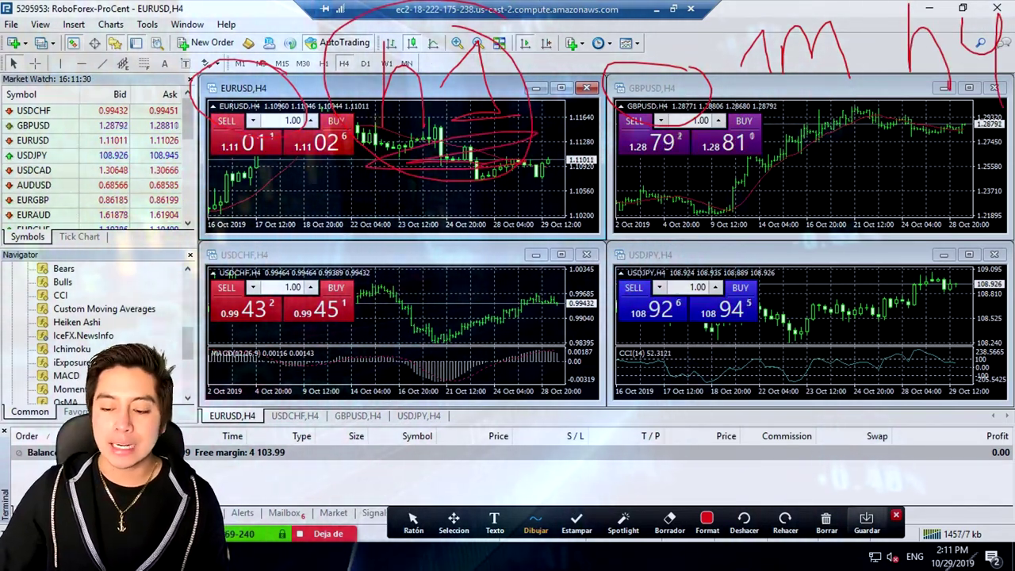
pyautogui.click(826, 523)
pyautogui.click(872, 446)
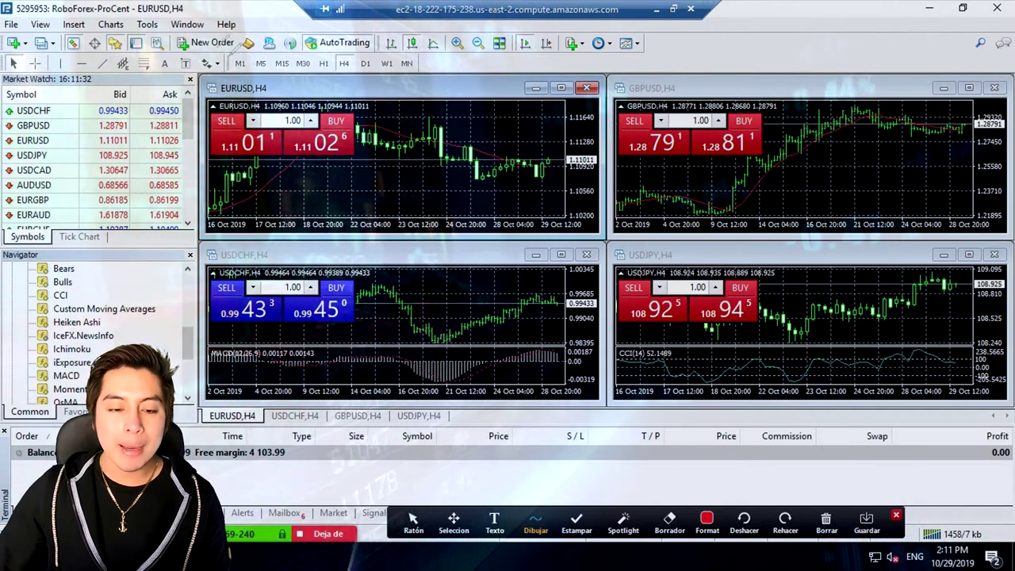
# - Circle the EURUSD chart title in red and switch the EURUSD, GBPUSD, USDCHF and USDJPY charts to the H1 timeframe
pyautogui.moveTo(274, 77); pyautogui.dragTo(212, 76)
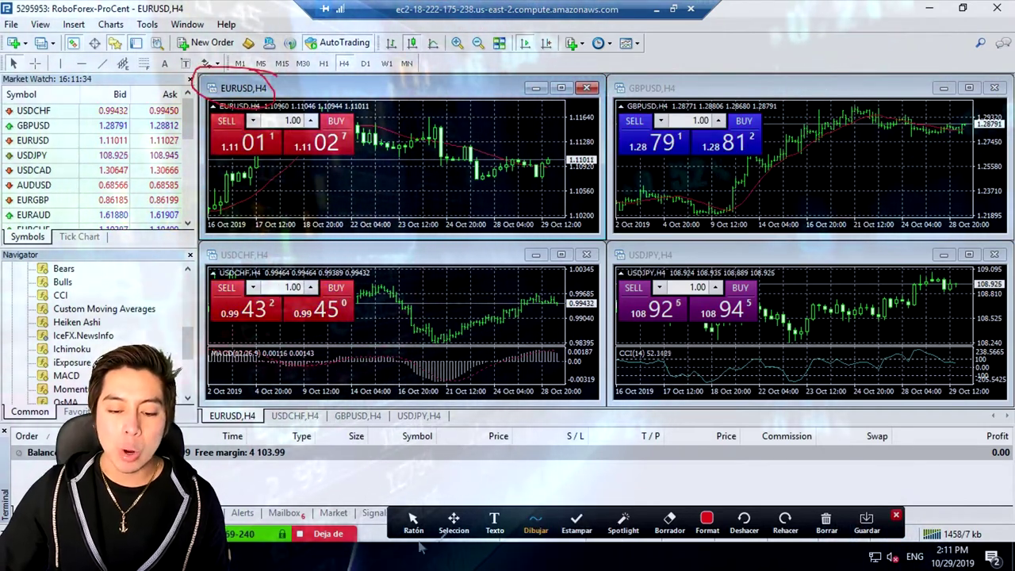
pyautogui.click(413, 523)
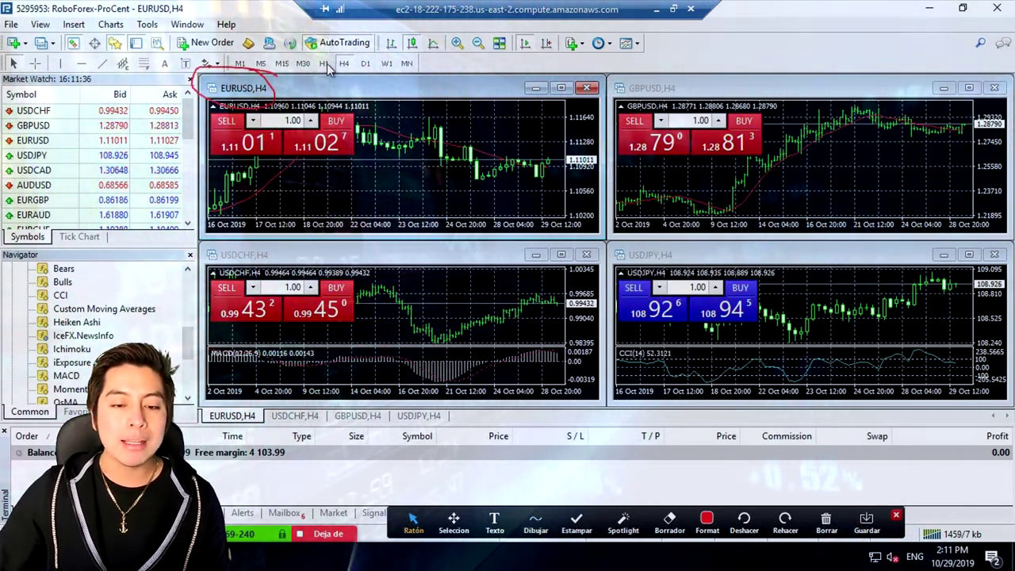
pyautogui.click(323, 64)
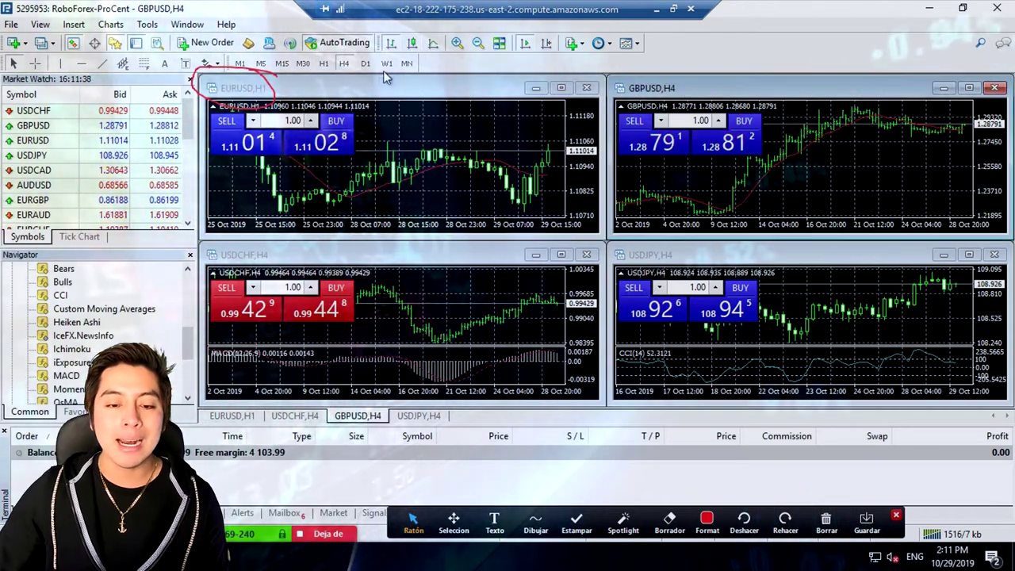
pyautogui.click(330, 65)
pyautogui.click(456, 256)
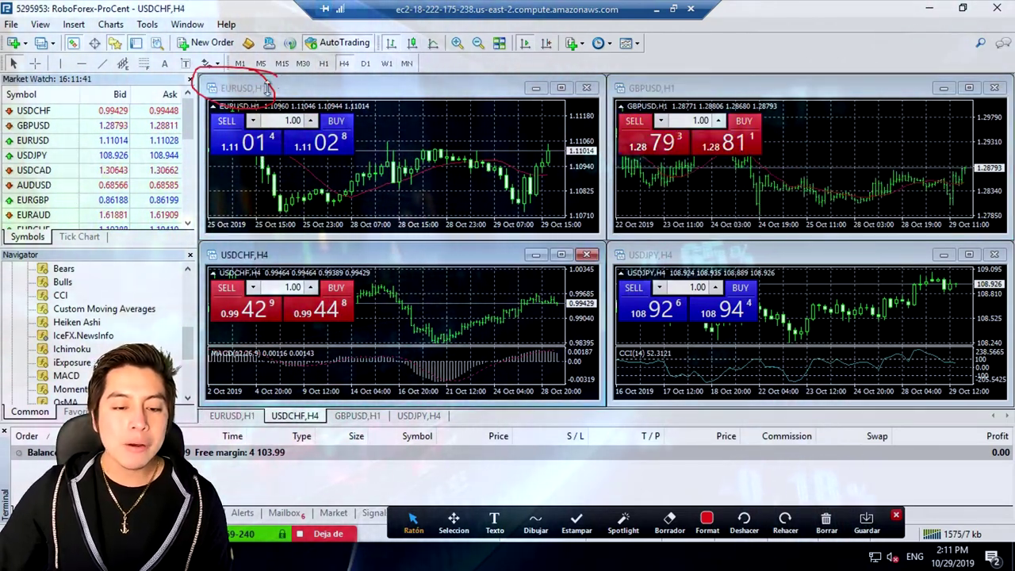
pyautogui.click(322, 63)
pyautogui.click(702, 258)
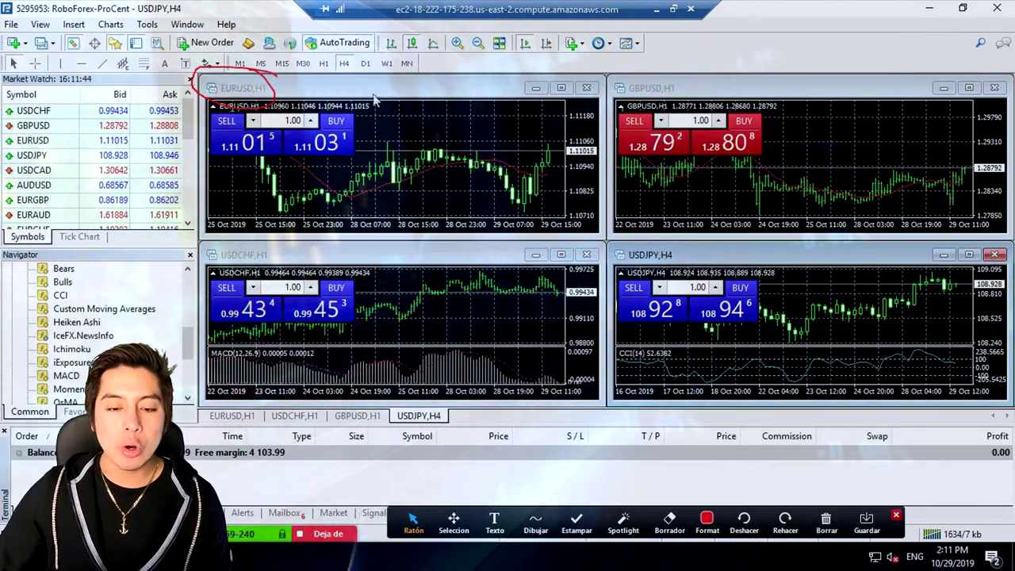
pyautogui.click(323, 64)
# - Close the EURUSD, GBPUSD and USDJPY charts, keeping only the USDCHF chart open
pyautogui.click(585, 87)
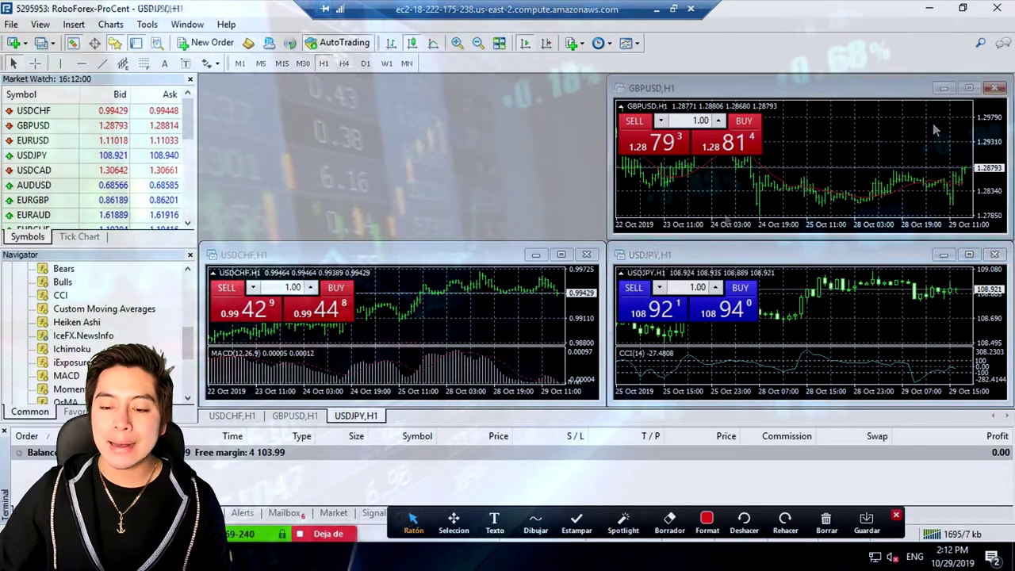
pyautogui.click(996, 89)
pyautogui.click(995, 254)
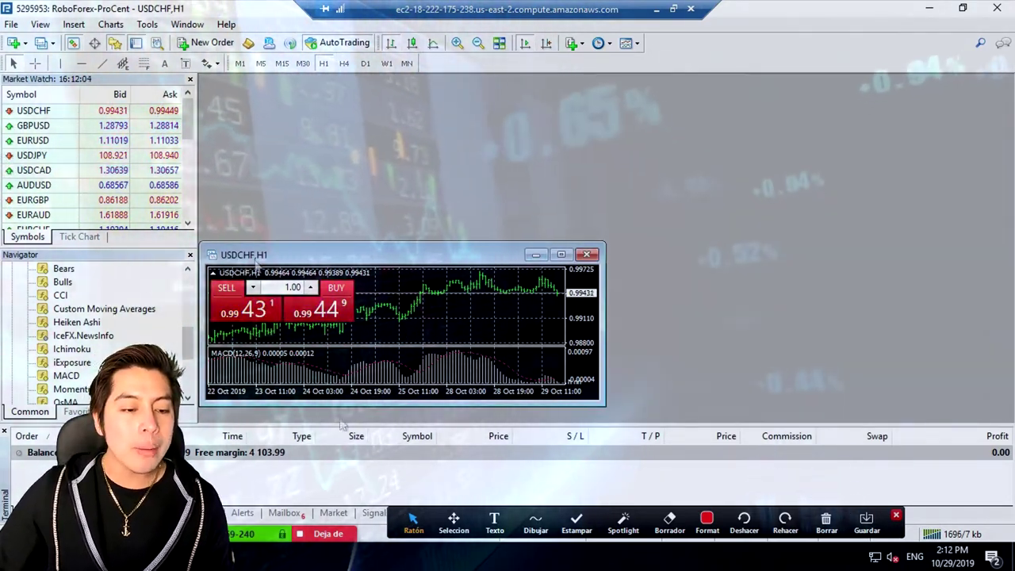
# - Circle the Market Watch symbol list in red with the freehand drawing tool and return to the normal mouse pointer
pyautogui.click(536, 520)
pyautogui.click(543, 520)
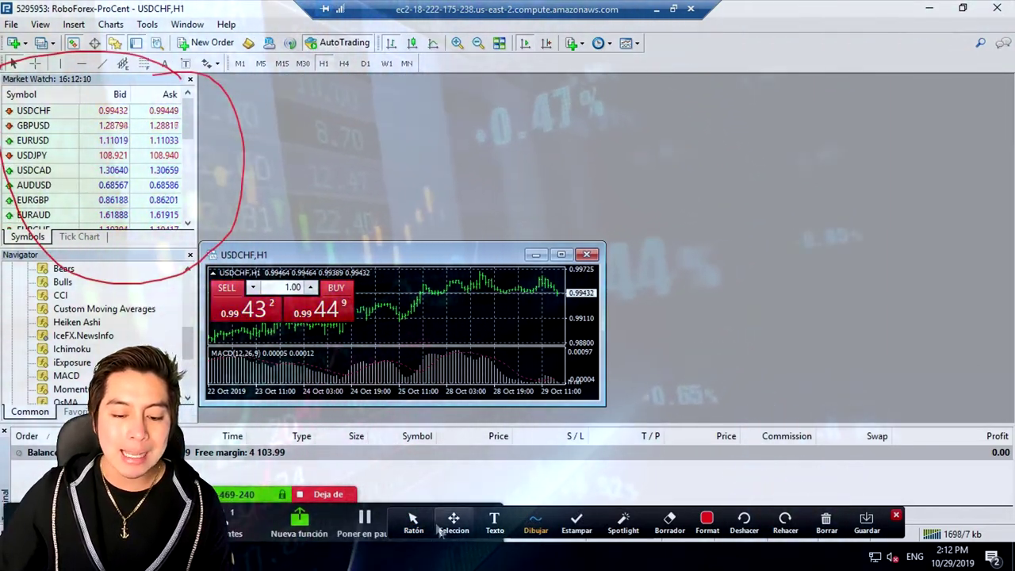
pyautogui.click(413, 522)
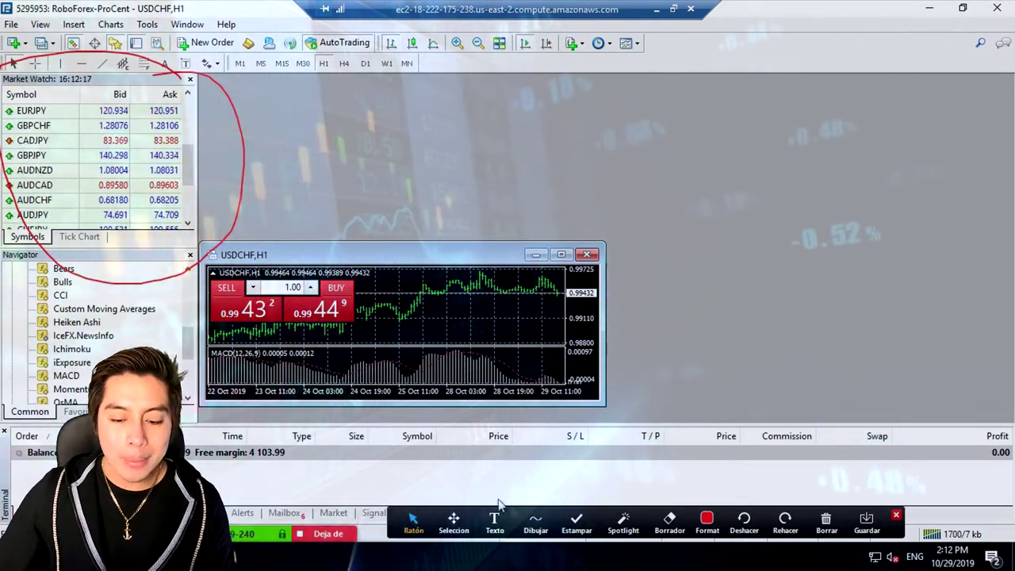